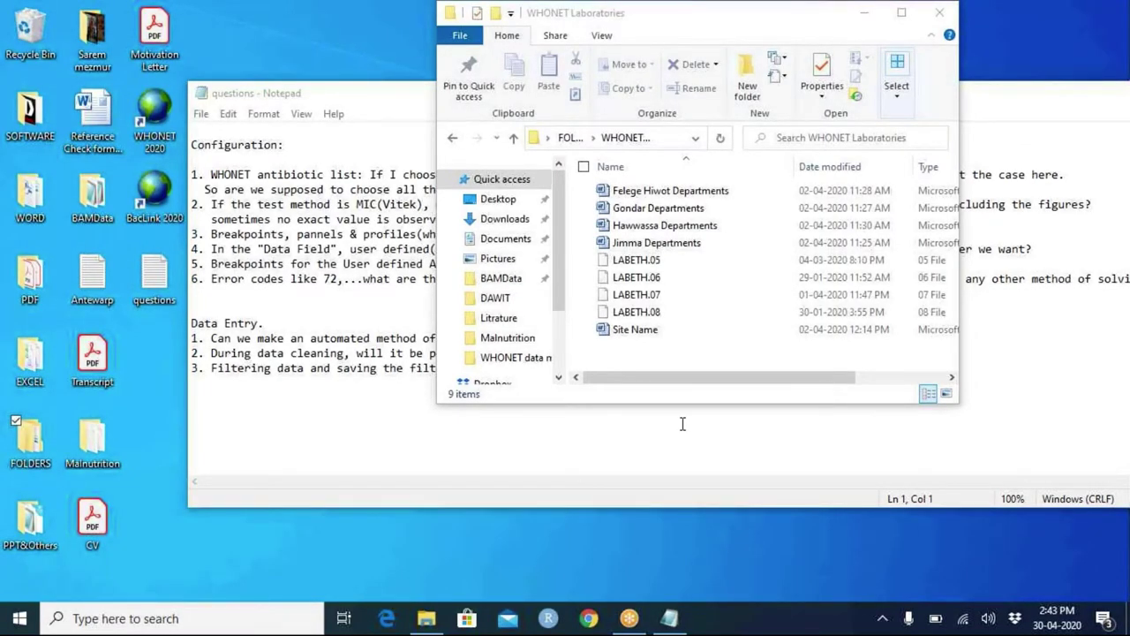
Clear the WHONET Laboratories folder and the questions notes off the desktop, and launch WHONET 2020
double_click(766, 37)
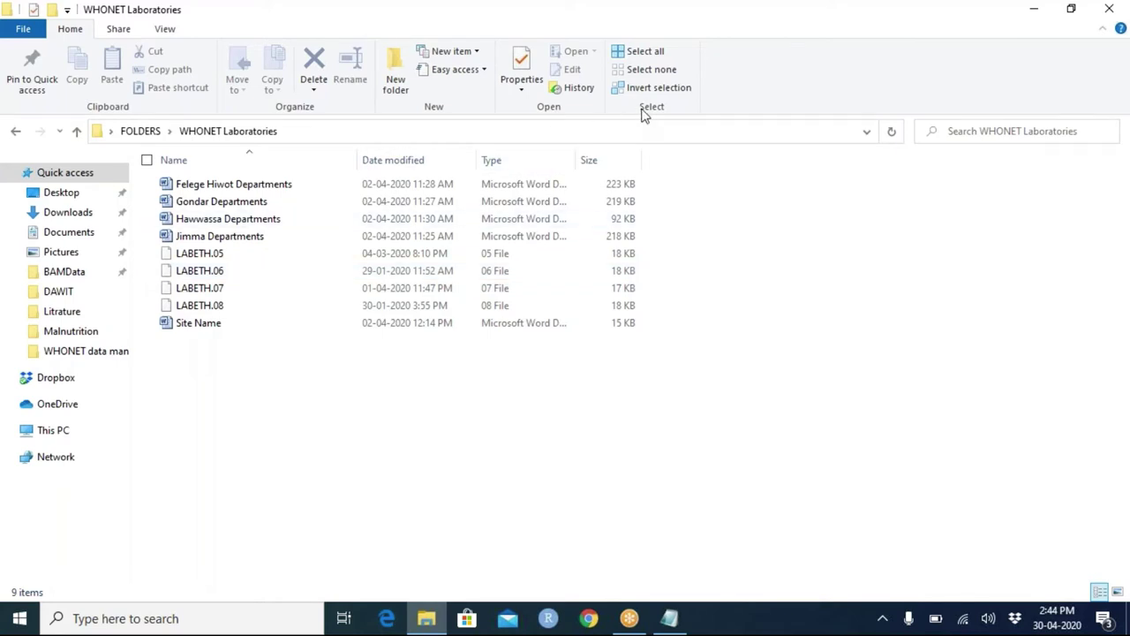
click(1035, 9)
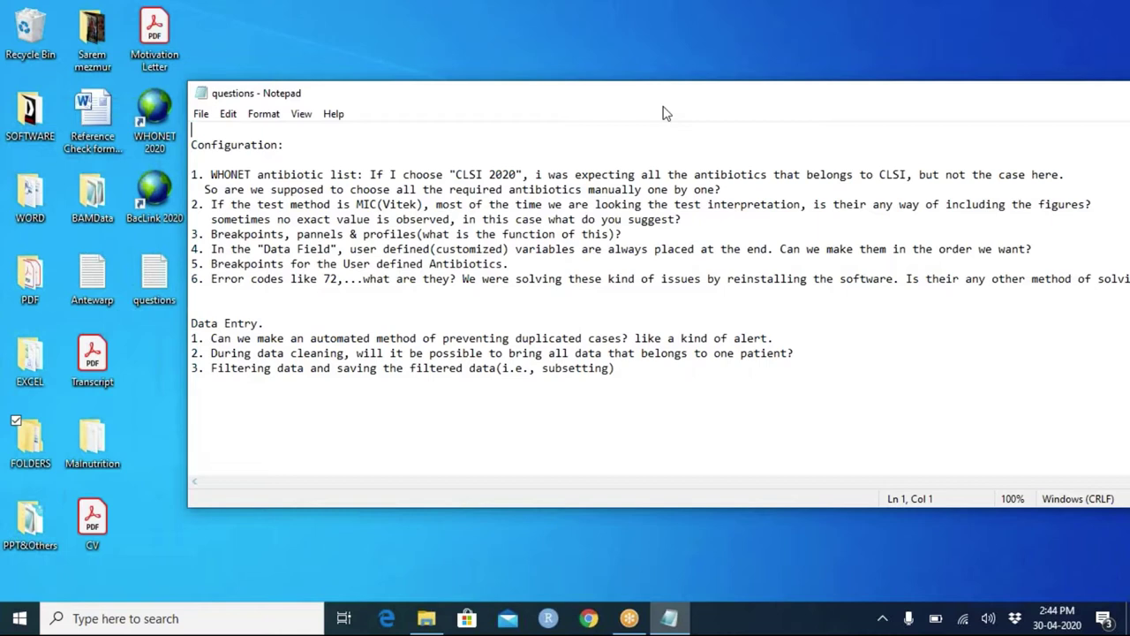
key(super+d)
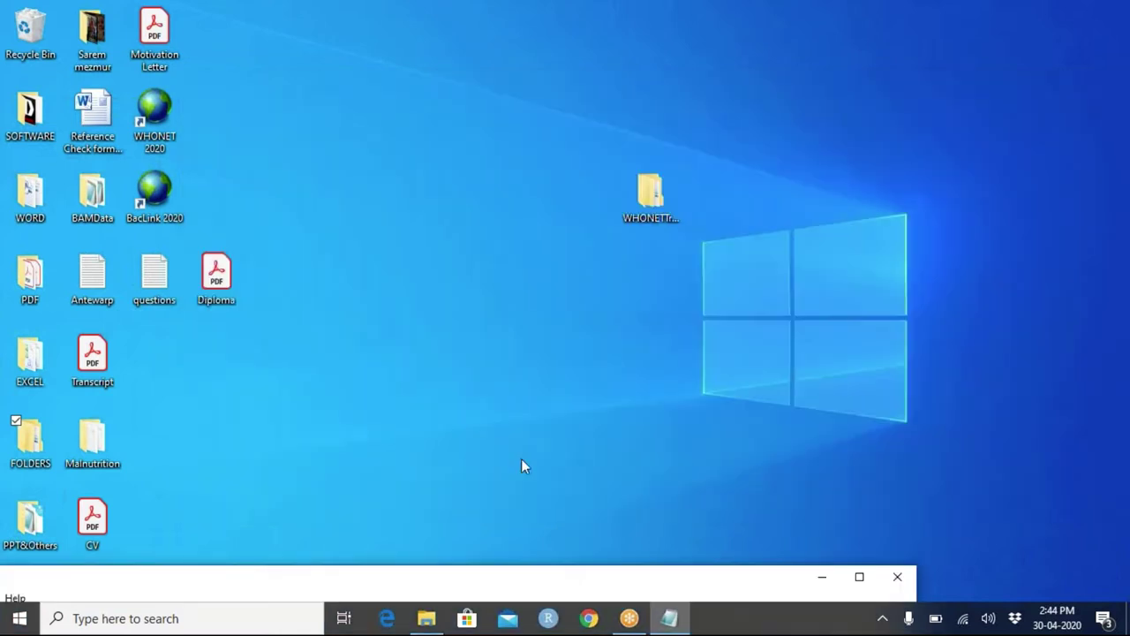
click(158, 111)
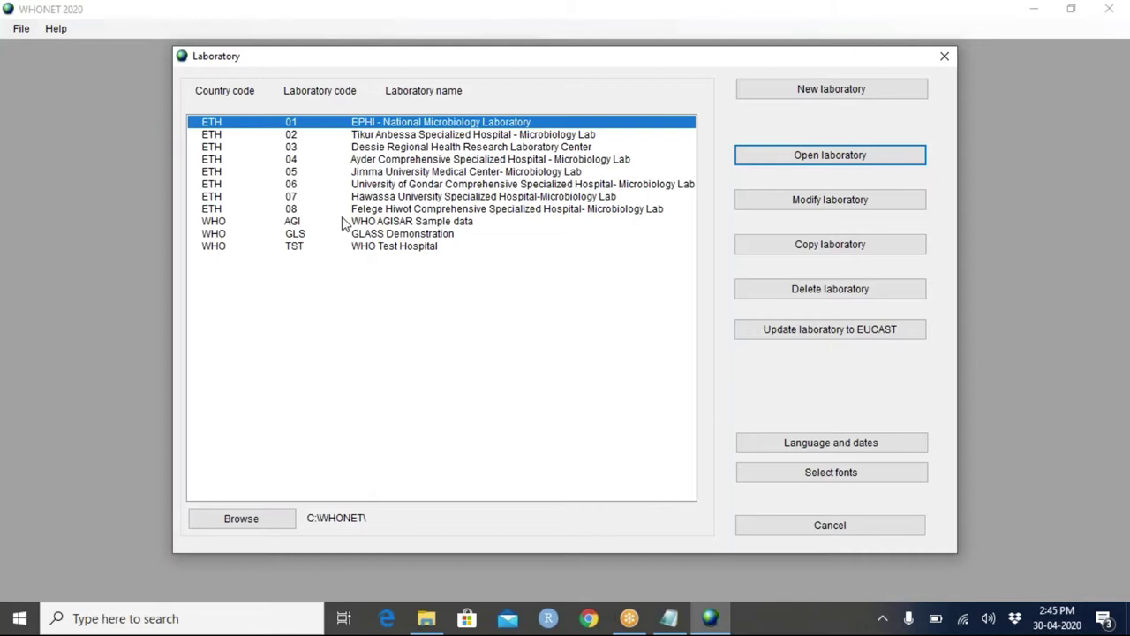
Open the laboratory ETH 05, Jimma University Medical Center- Microbiology Lab
click(372, 173)
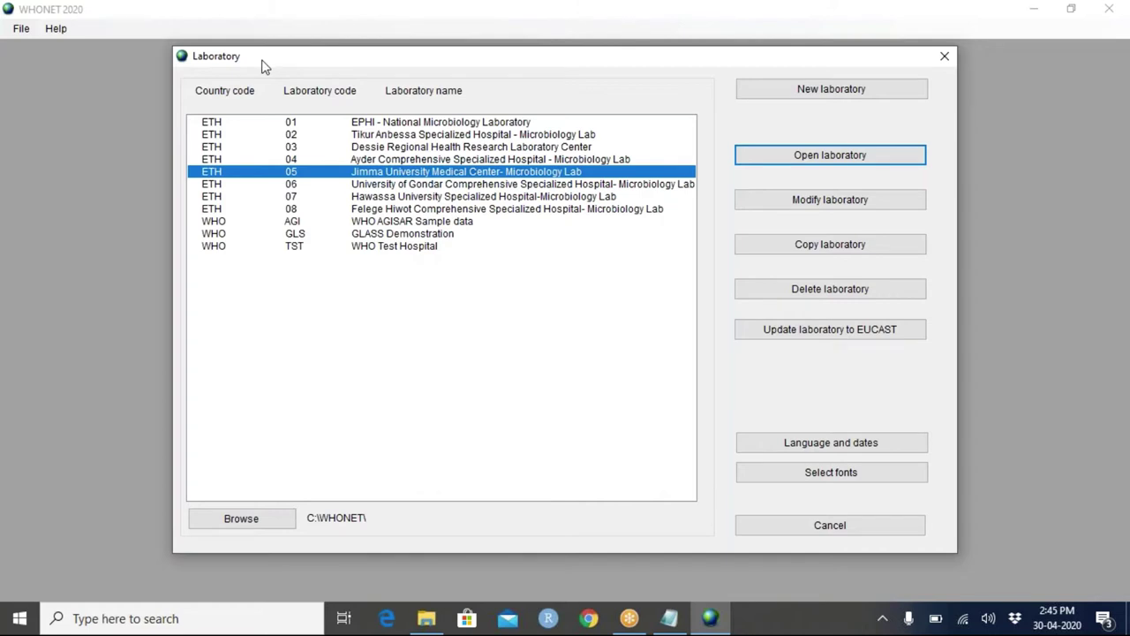
drag(263, 63, 256, 64)
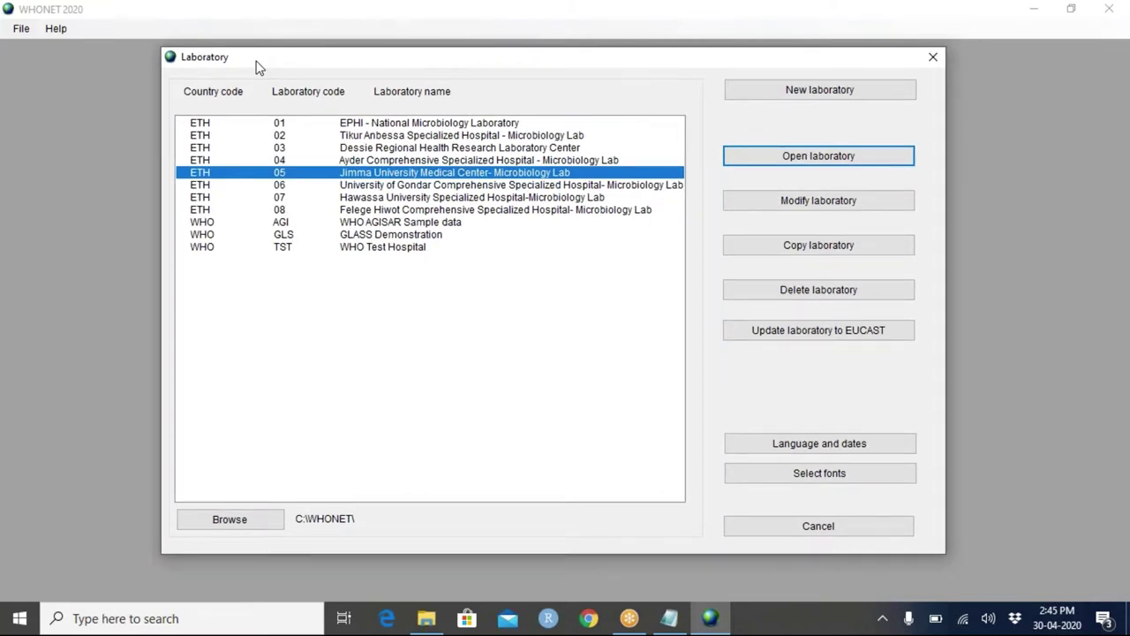
drag(256, 62, 242, 62)
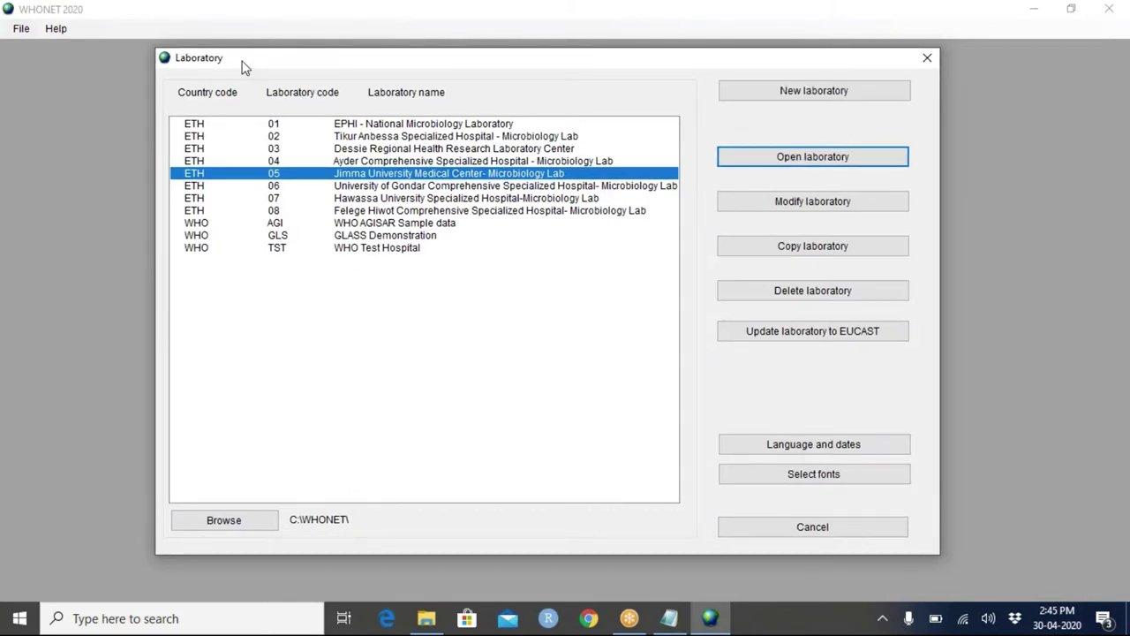
drag(244, 68, 127, 56)
click(696, 144)
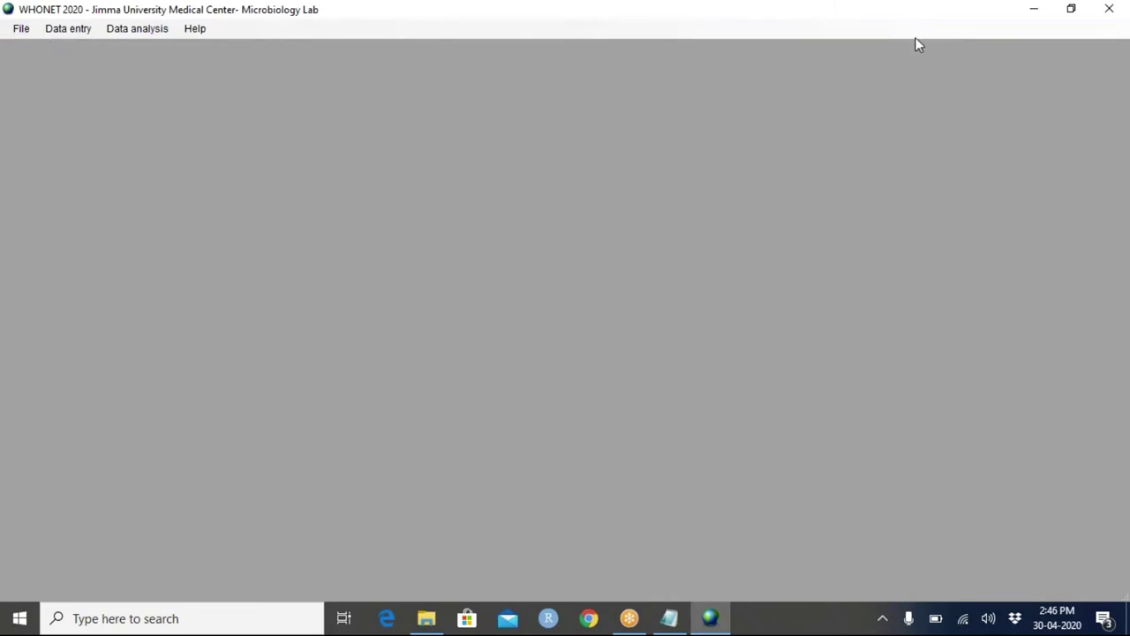
Open the configuration of the current laboratory and check its laboratory code
click(25, 34)
click(53, 83)
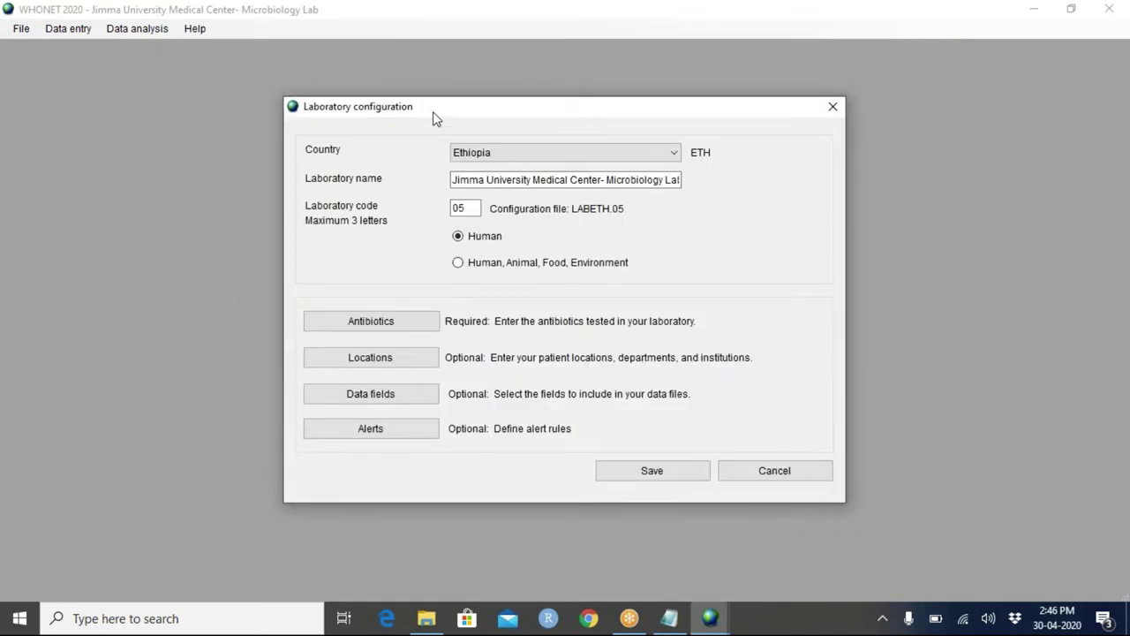
drag(433, 117, 216, 73)
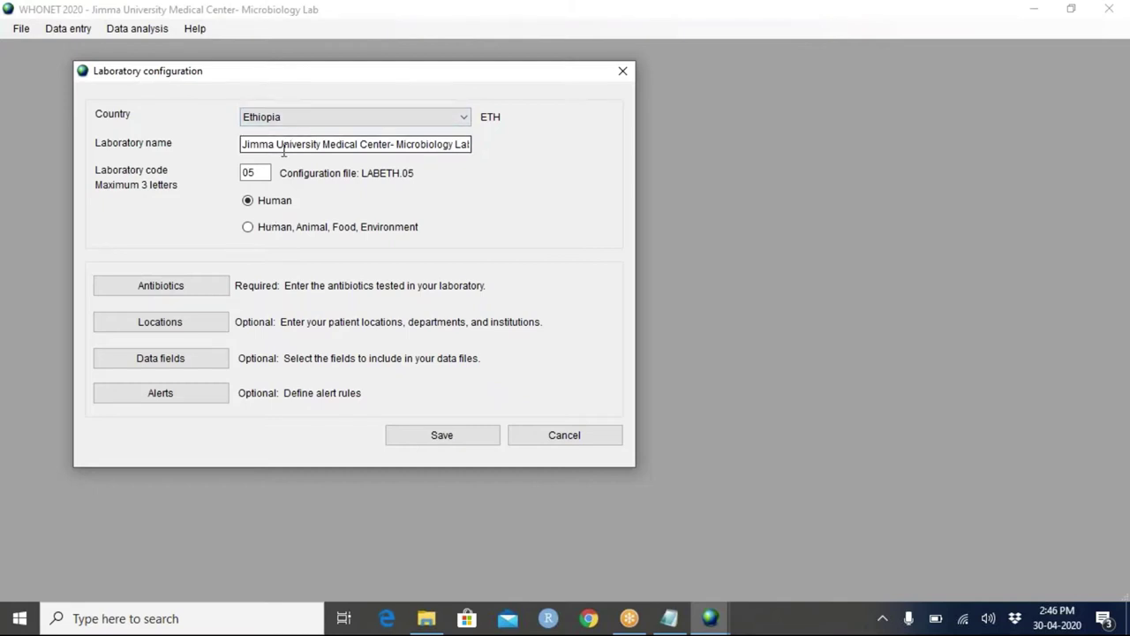
click(261, 173)
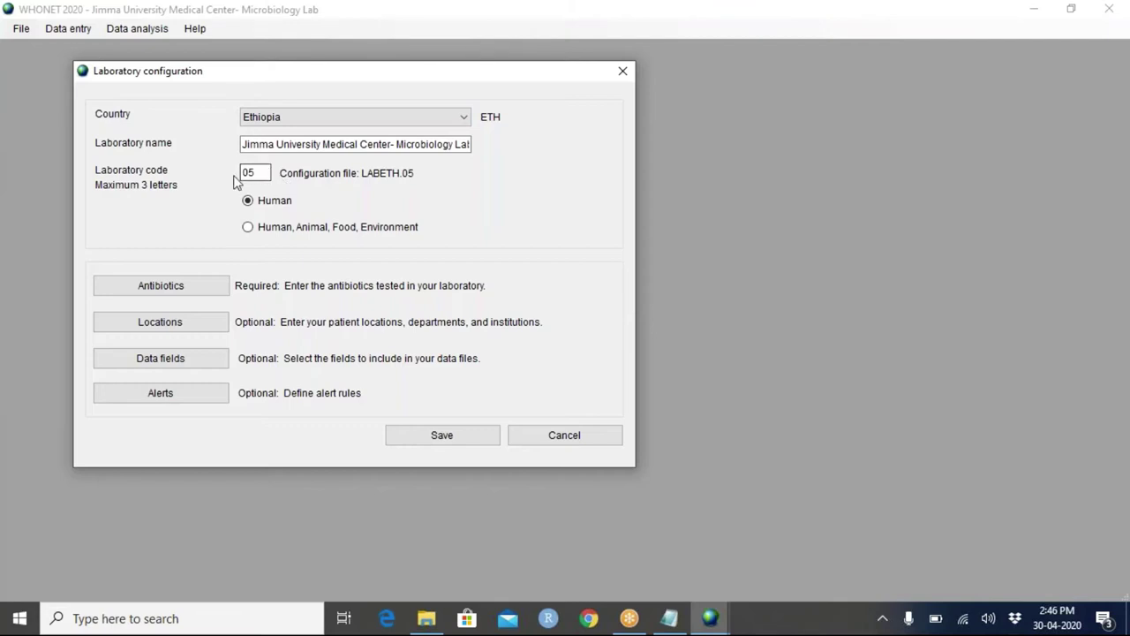
Look over the laboratory's antibiotic configuration and its locations list, closing each without changes
click(161, 285)
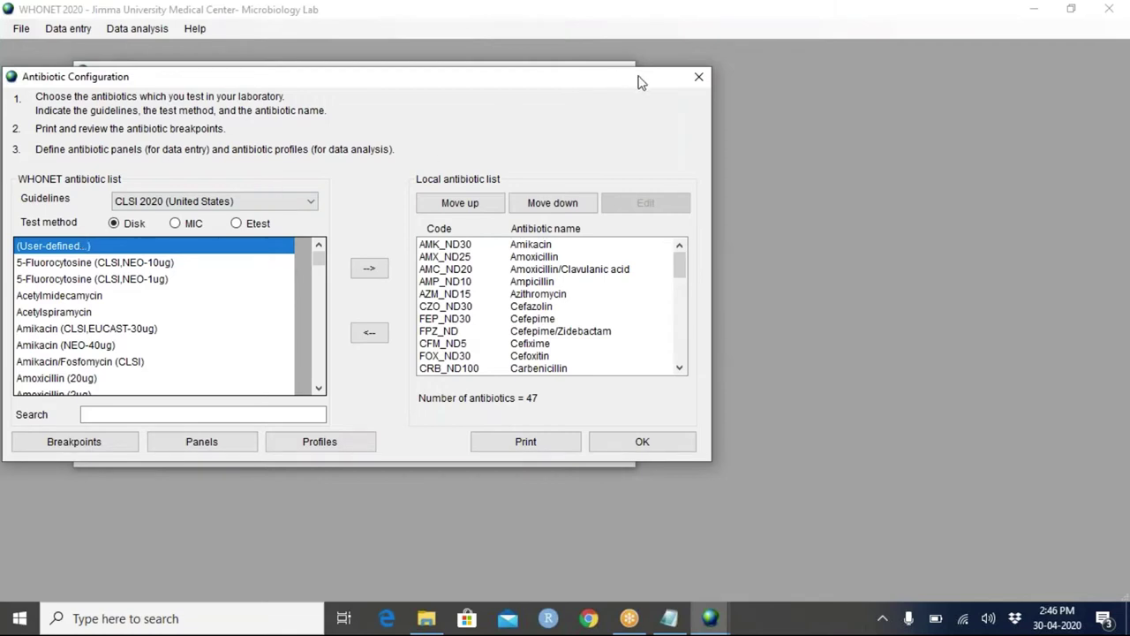
drag(641, 82, 549, 96)
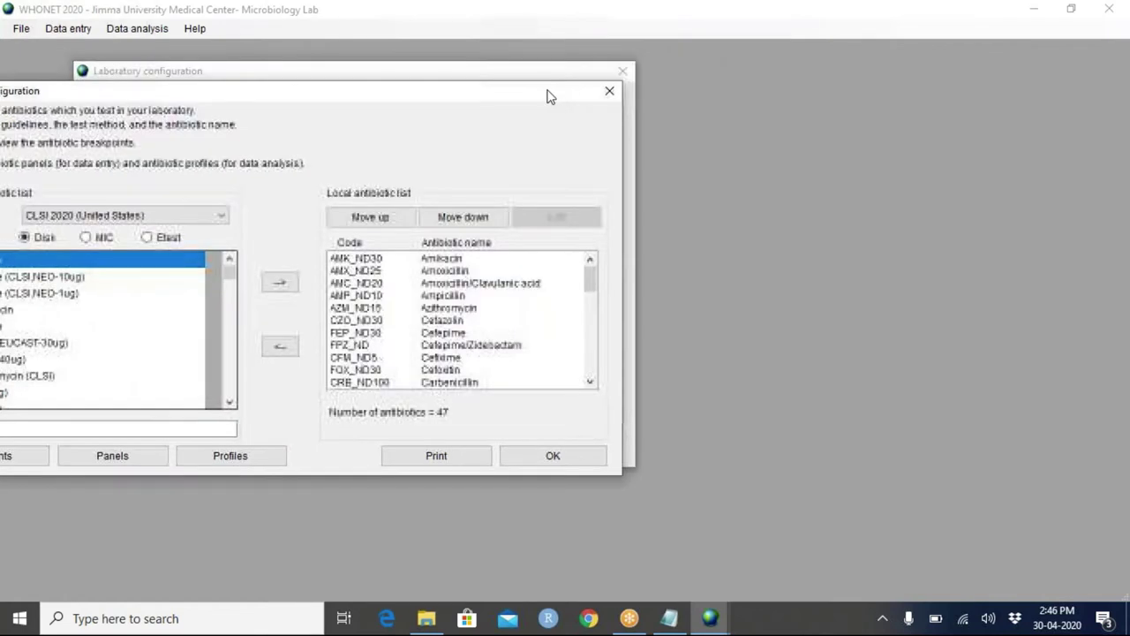
click(609, 91)
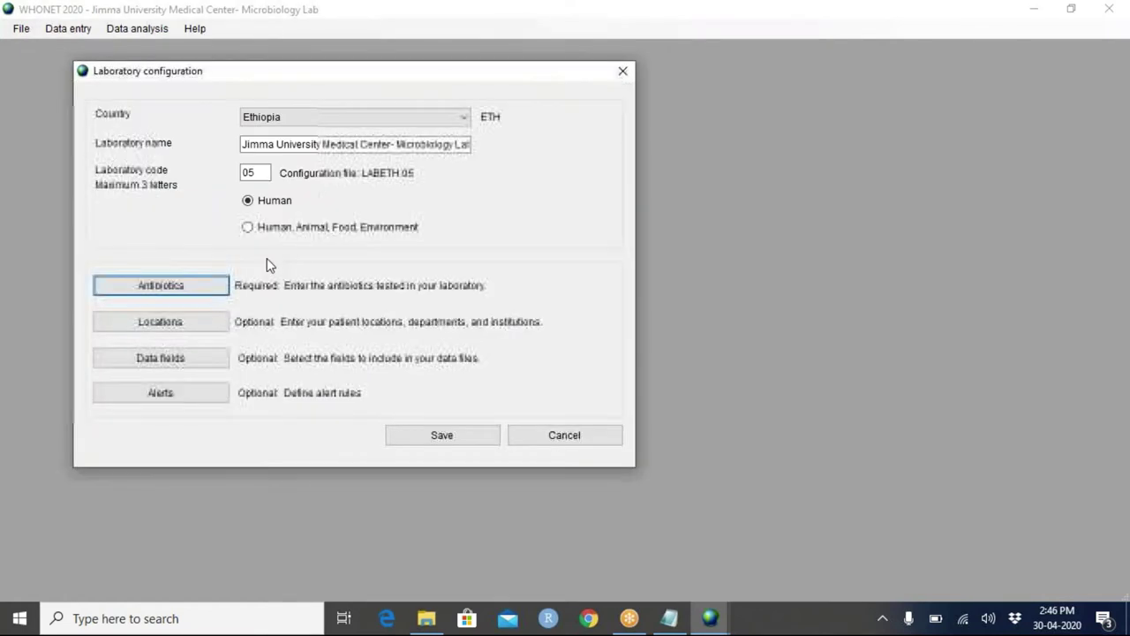
click(206, 327)
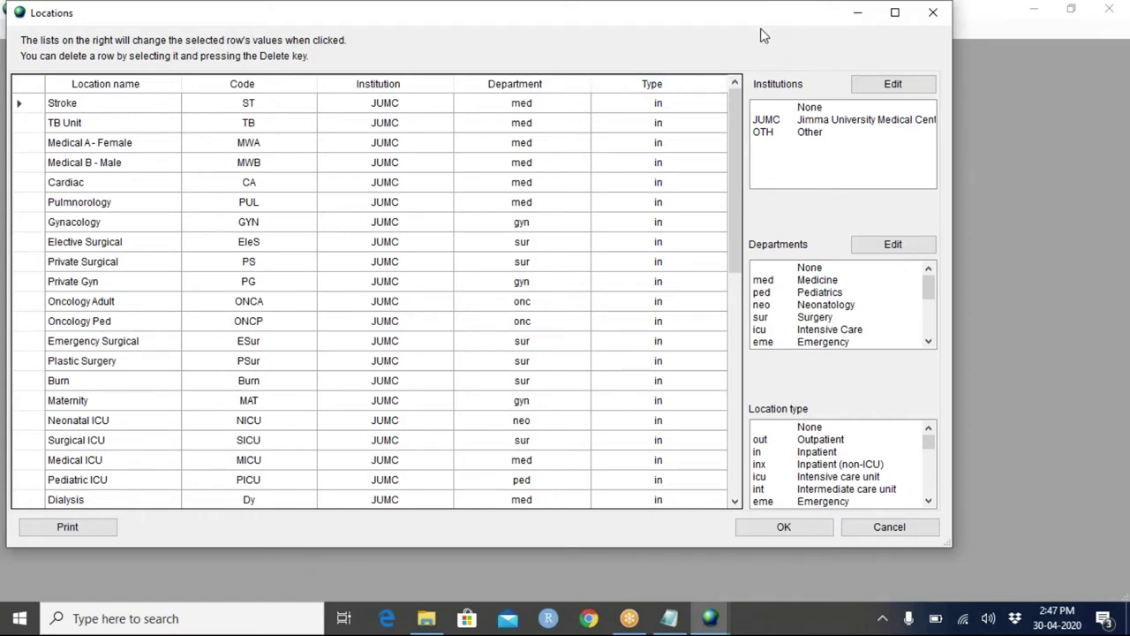
drag(759, 13, 684, 71)
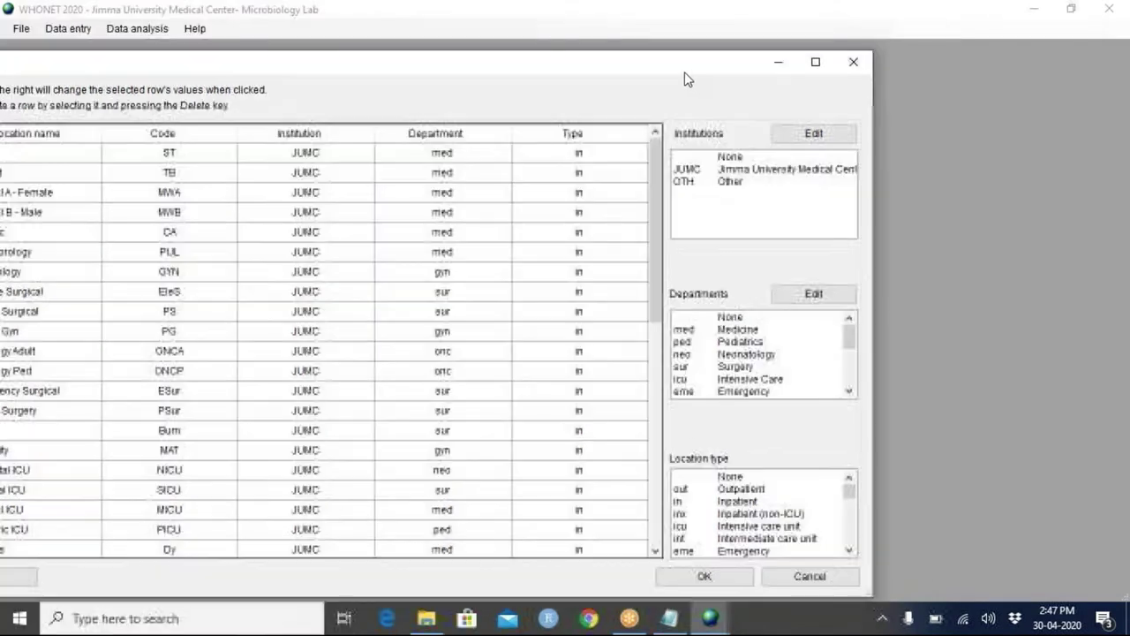
key(Escape)
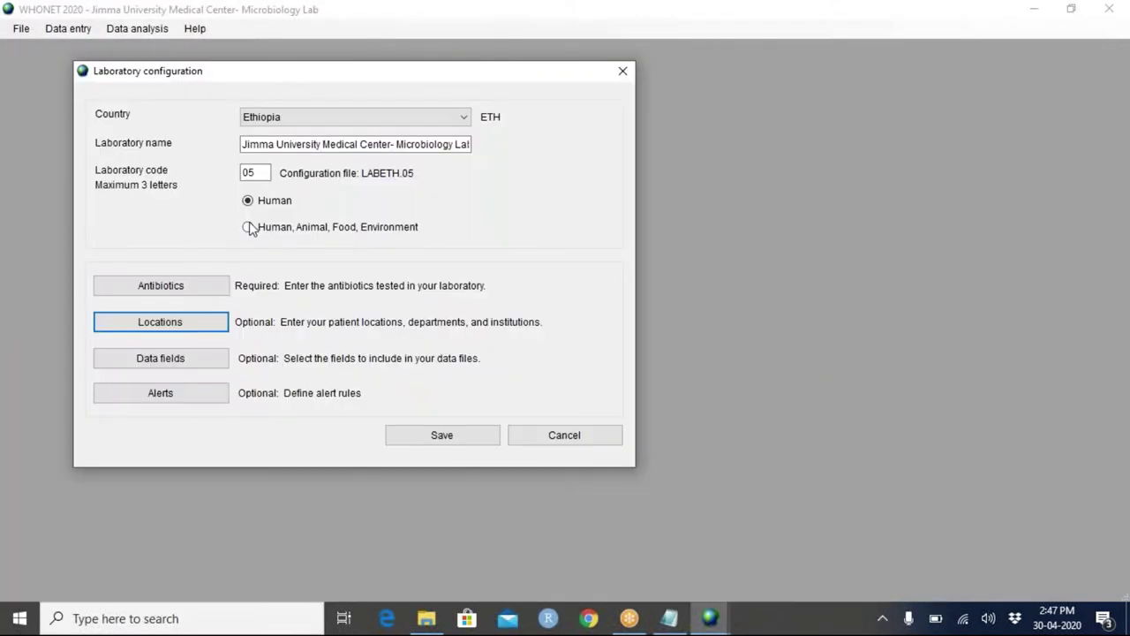
Open the antibiotic configuration and review the local antibiotic list through to its last entries
click(194, 295)
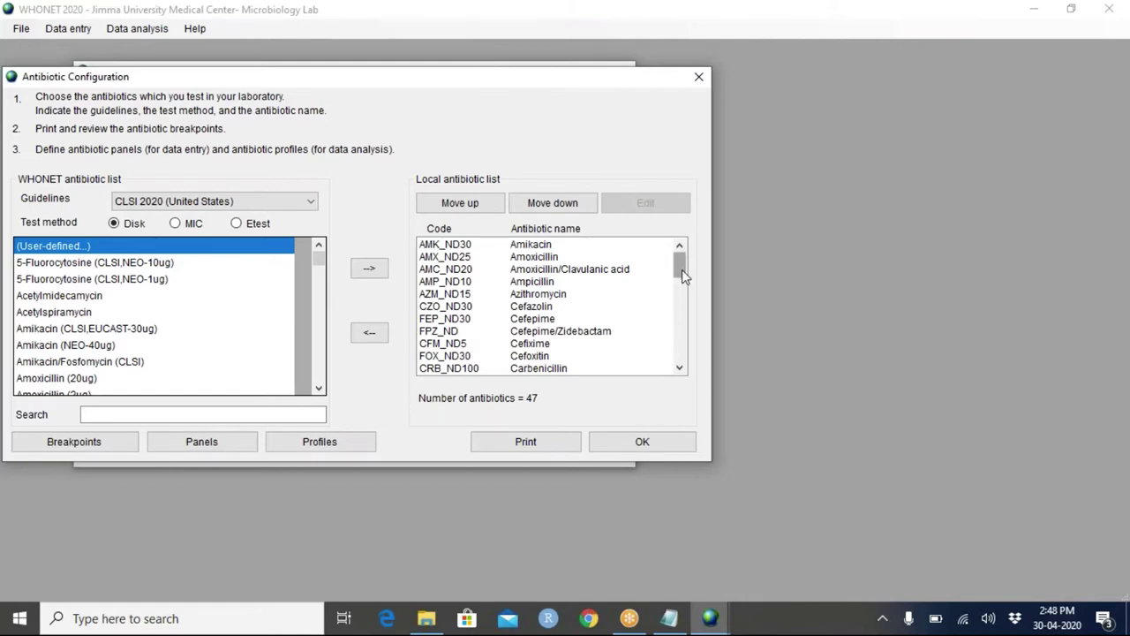
drag(681, 269, 686, 323)
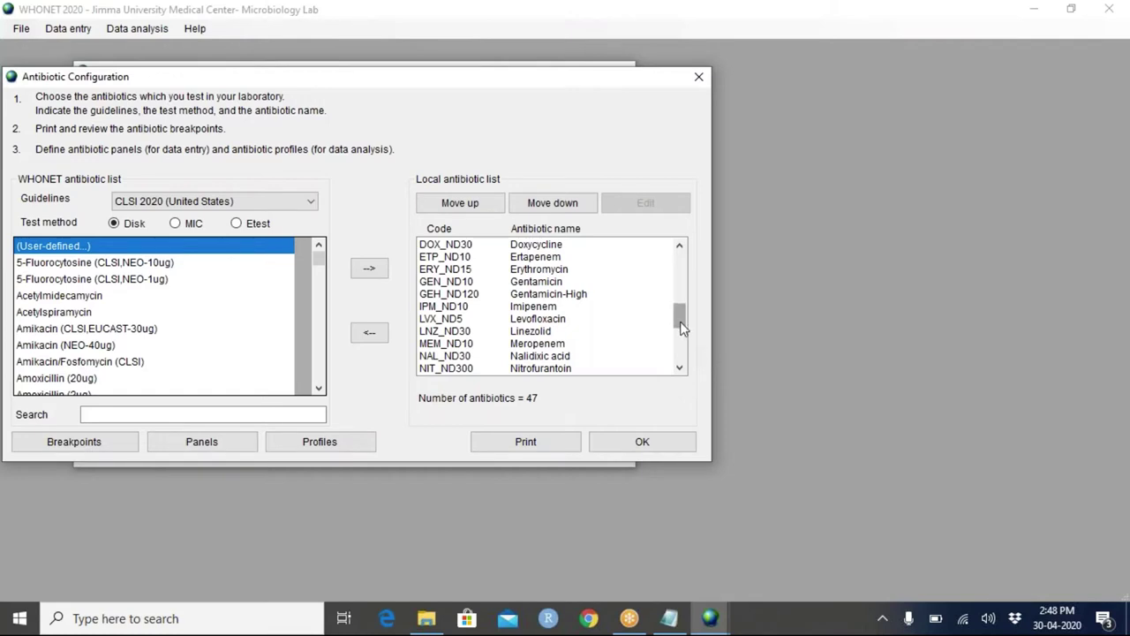
drag(680, 327, 676, 260)
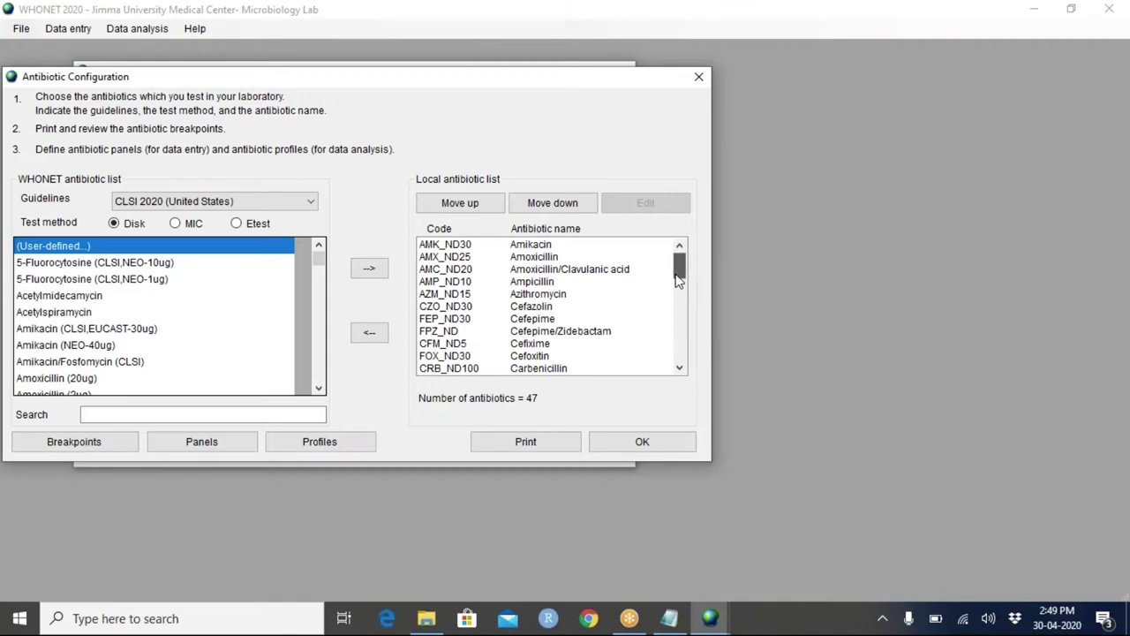
drag(679, 280, 678, 283)
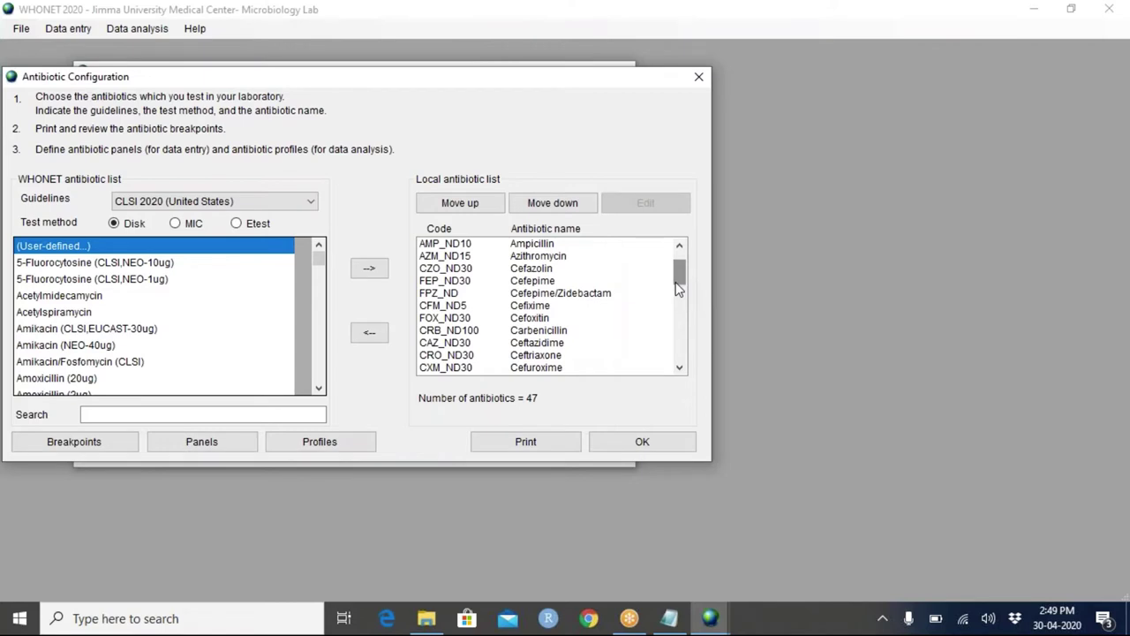
drag(677, 280, 681, 362)
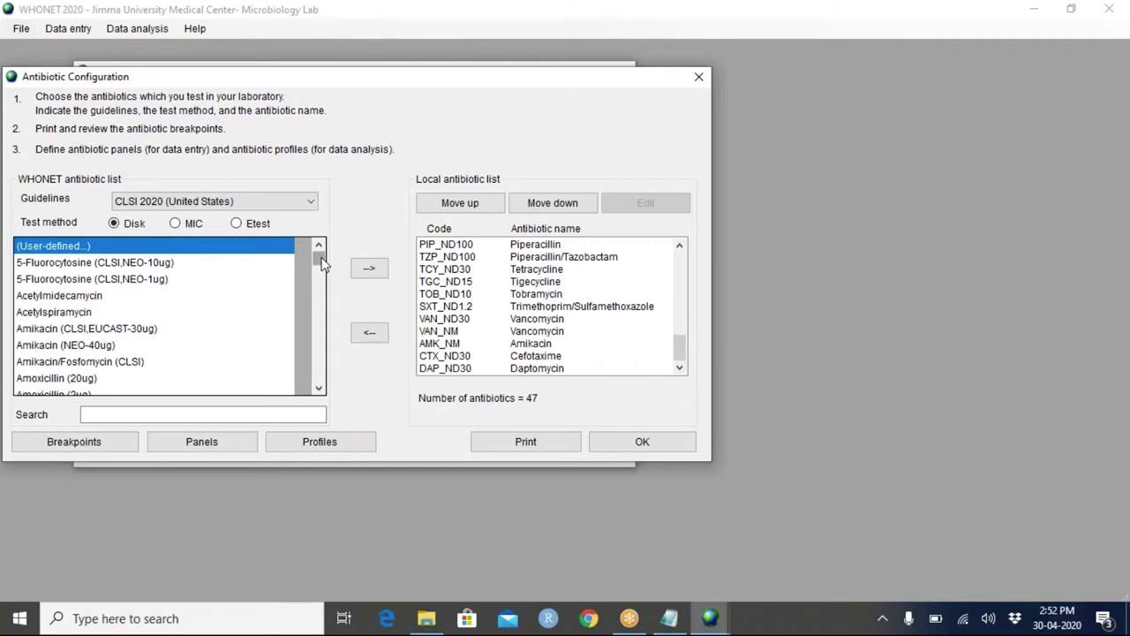
Browse the first entries of the WHONET antibiotic list for CLSI 2020 disk tests
drag(322, 265, 318, 262)
mouse_move(317, 262)
mouse_down()
mouse_move(321, 274)
mouse_move(318, 252)
mouse_up()
click(319, 389)
click(319, 388)
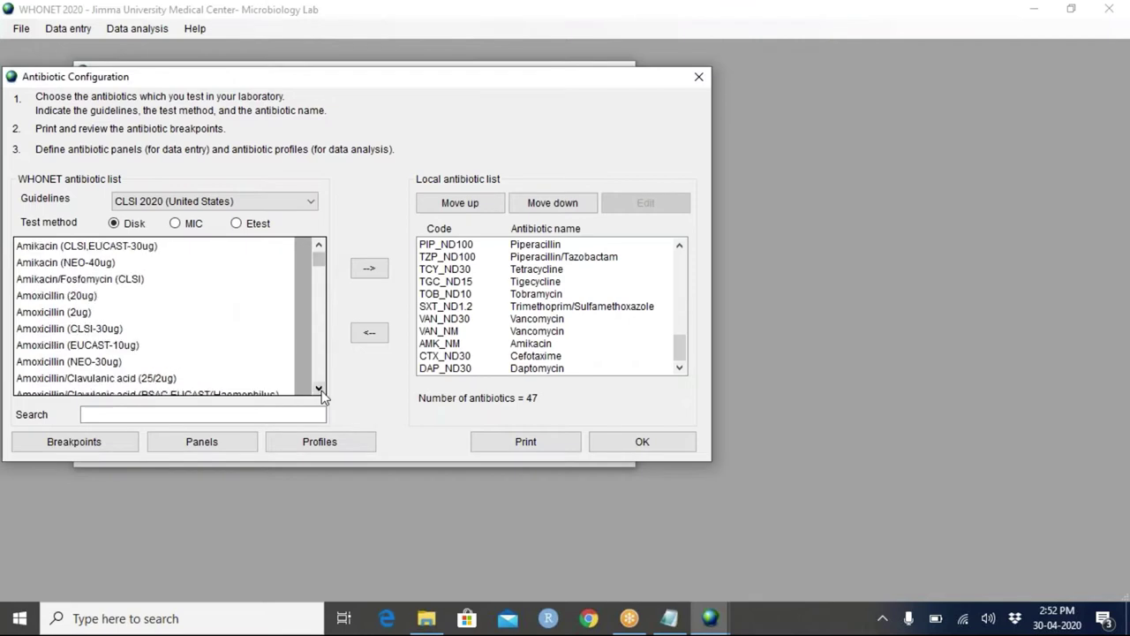
click(320, 389)
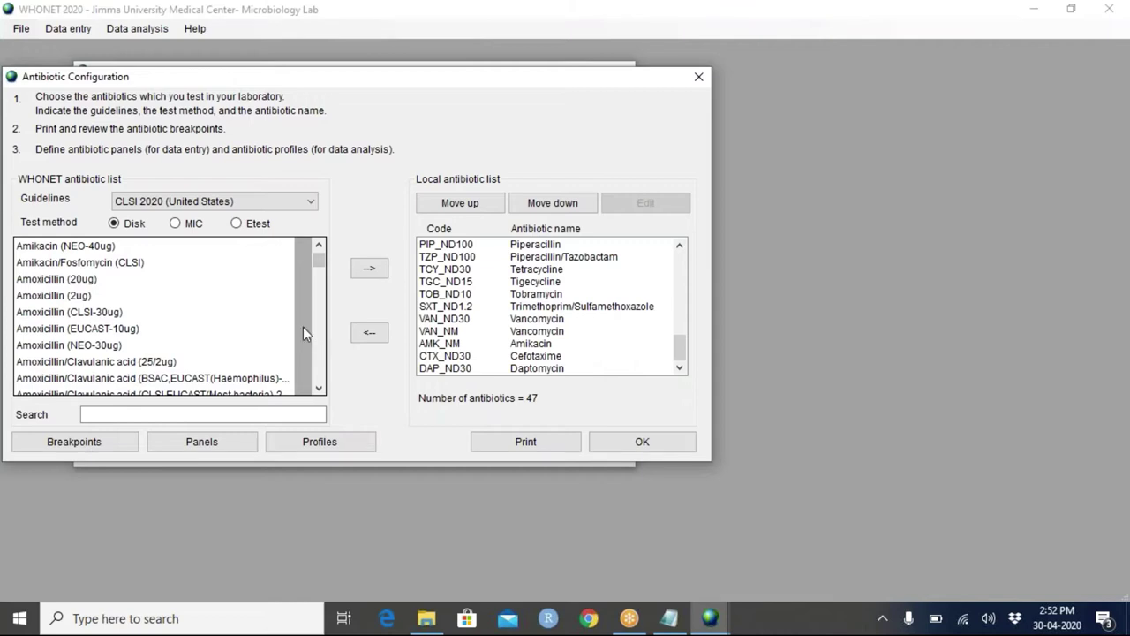
Search the WHONET antibiotic list for "azi" and clear the search text
click(153, 415)
text(azi)
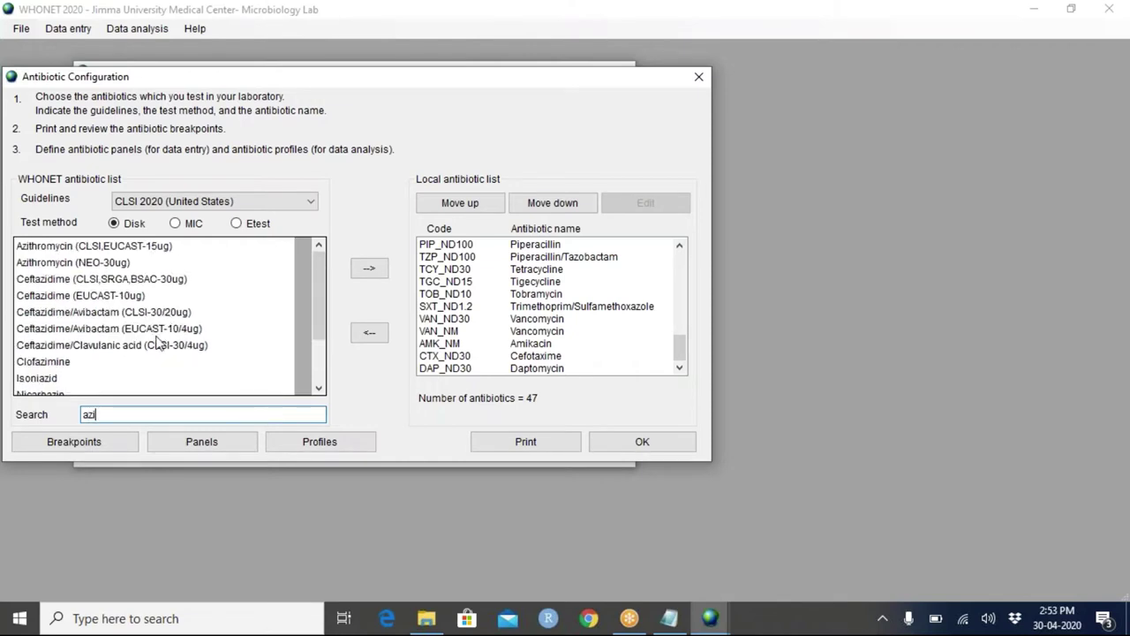
key(BackSpace)
key(BackSpace)
key(BackSpace)
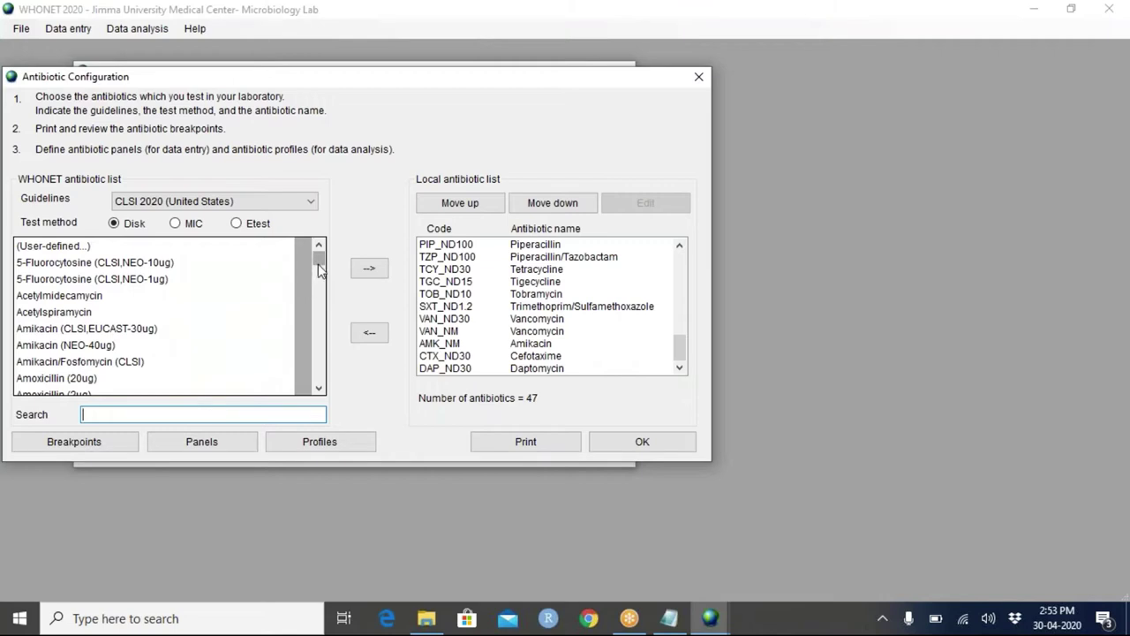
Filter the WHONET antibiotic list by "azi" again and select Azithromycin (CLSI,EUCAST-15ug)
text(az)
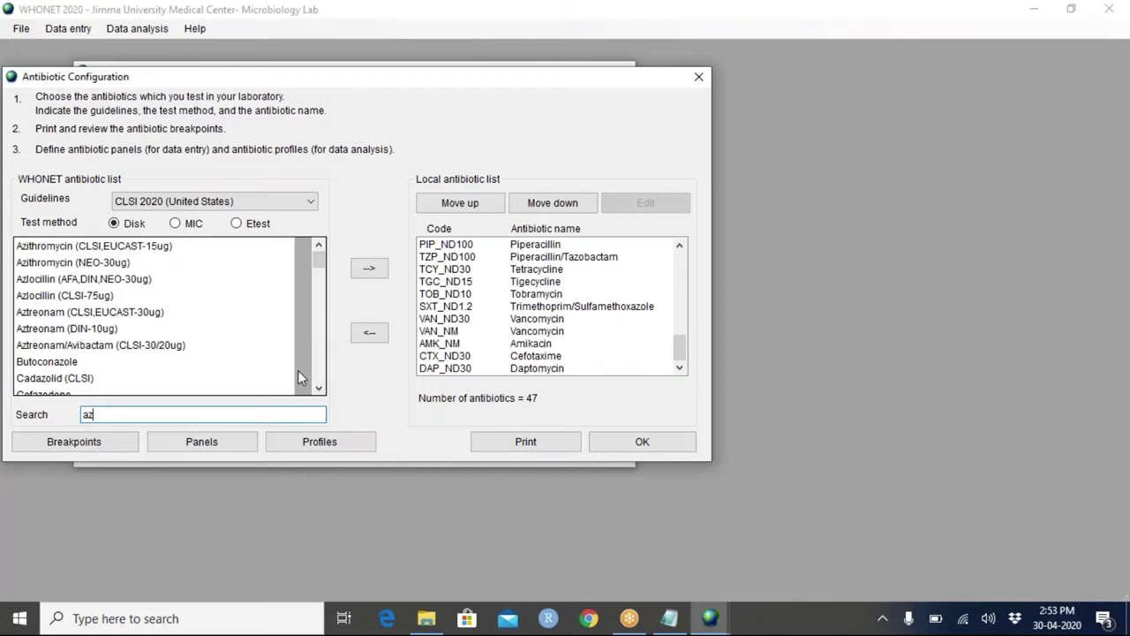
text(er)
key(BackSpace)
key(BackSpace)
text(ir)
key(BackSpace)
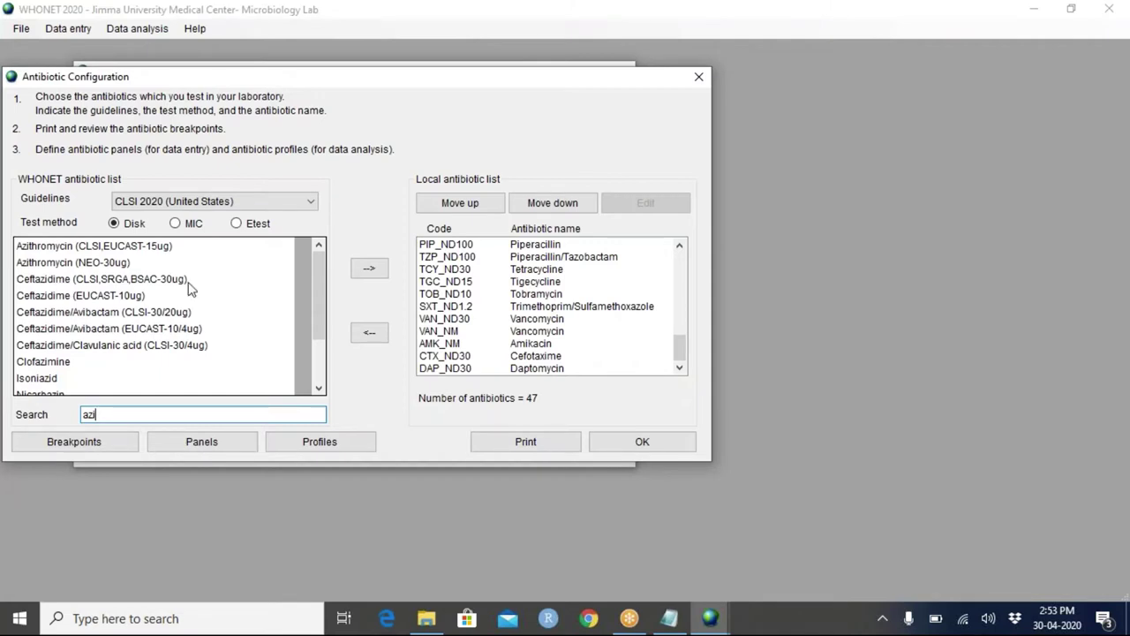
click(76, 251)
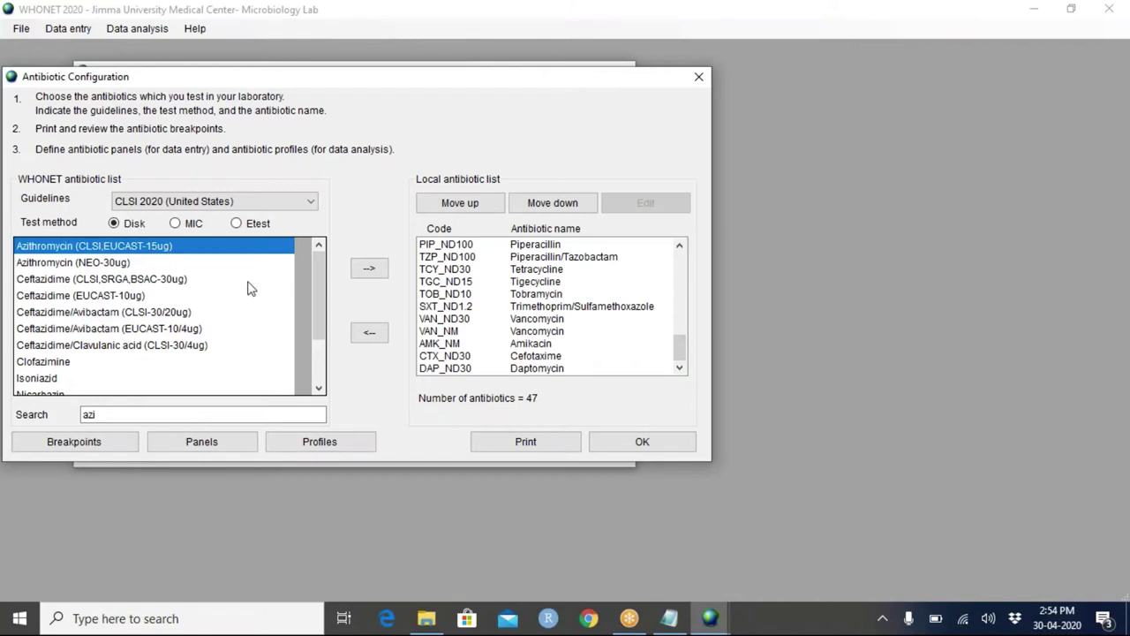
Remove the antibiotic search filter and select the User-defined entry in the WHONET antibiotic list
click(99, 412)
key(BackSpace)
key(BackSpace)
key(BackSpace)
click(36, 246)
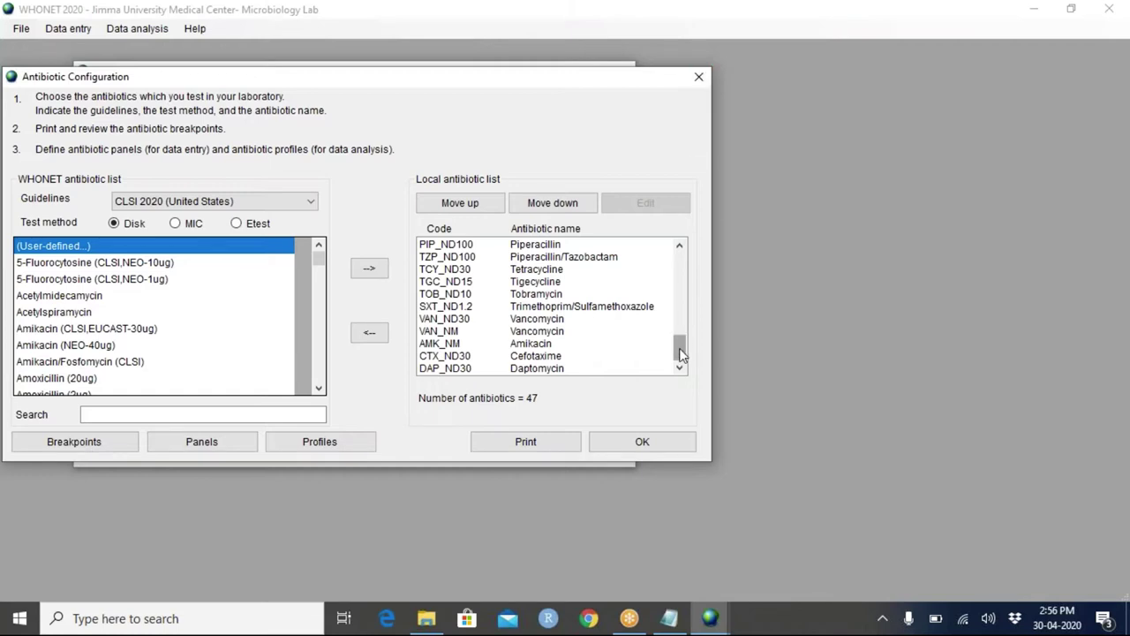
Reorder the local antibiotic list by moving the Amikacin MIC entry AMK_NM to directly above VAN_NM
drag(681, 354, 676, 258)
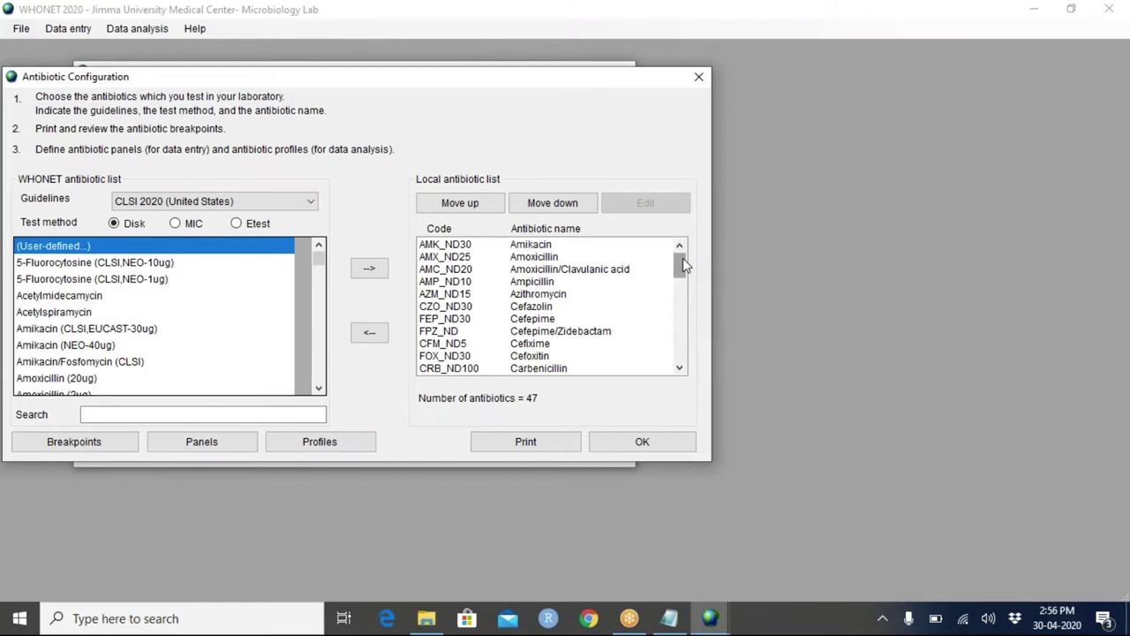
drag(683, 257, 575, 374)
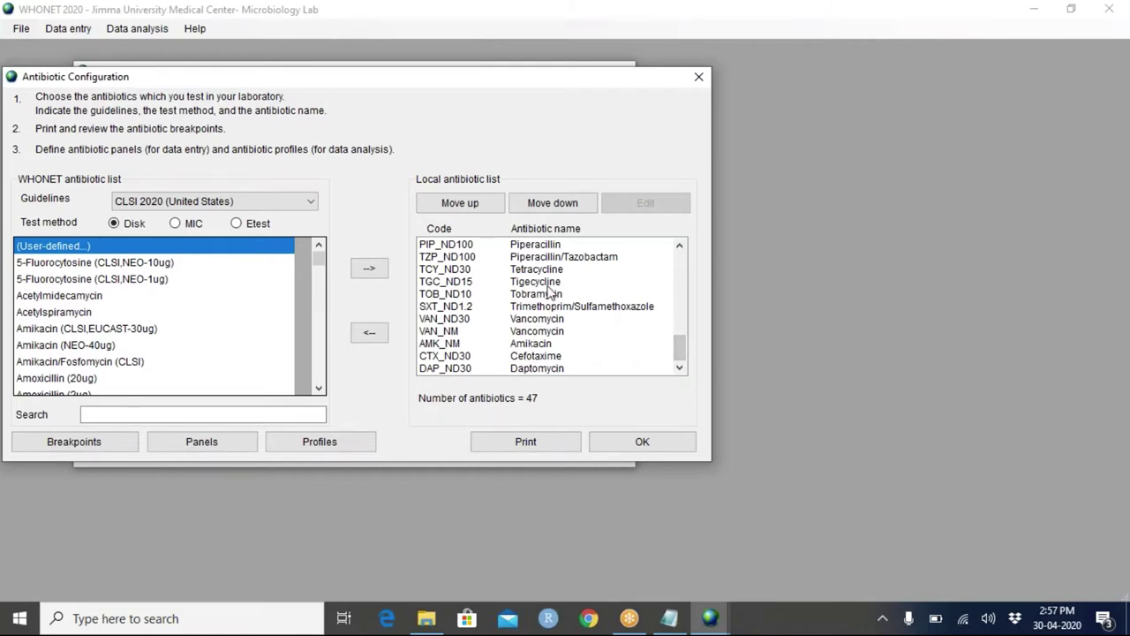
mouse_move(682, 349)
mouse_down()
mouse_move(674, 329)
mouse_move(680, 350)
mouse_up()
click(519, 346)
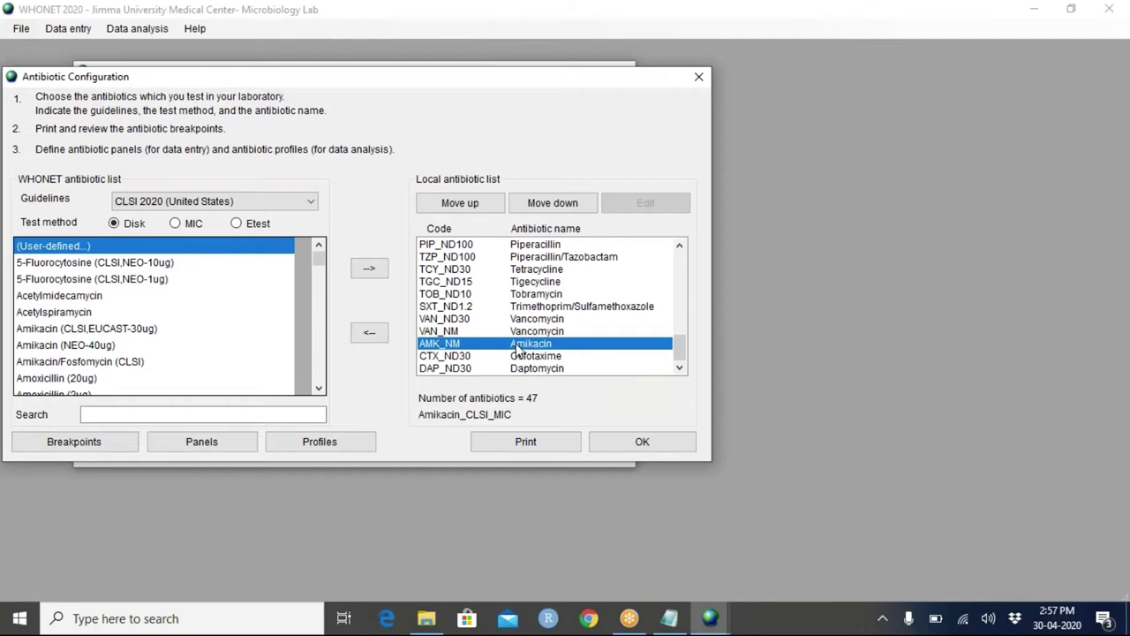
click(474, 210)
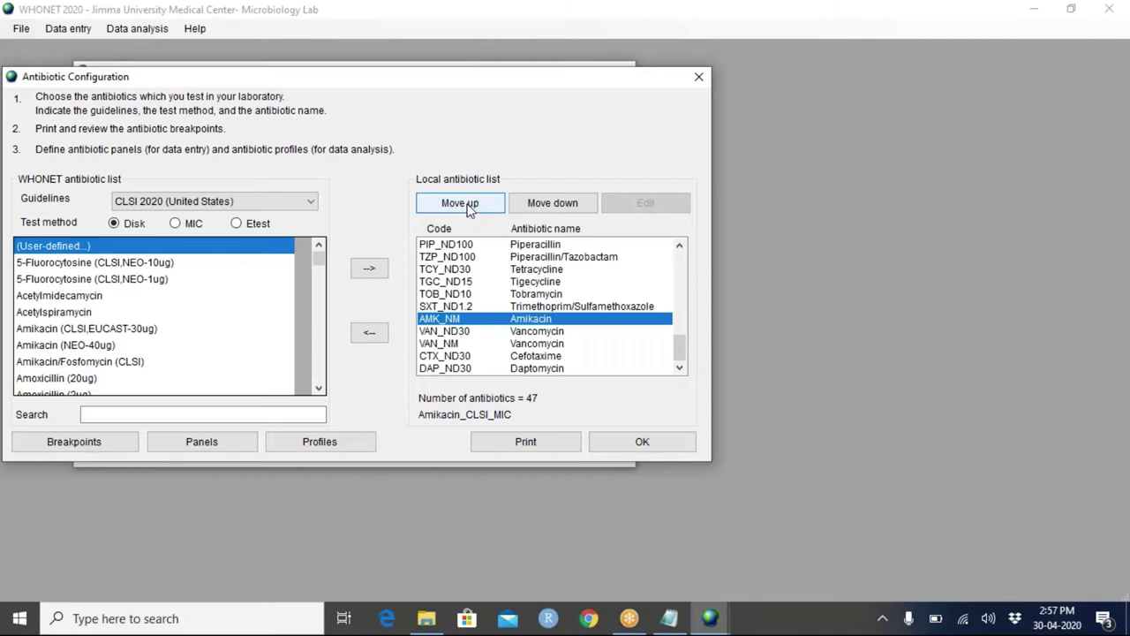
click(530, 203)
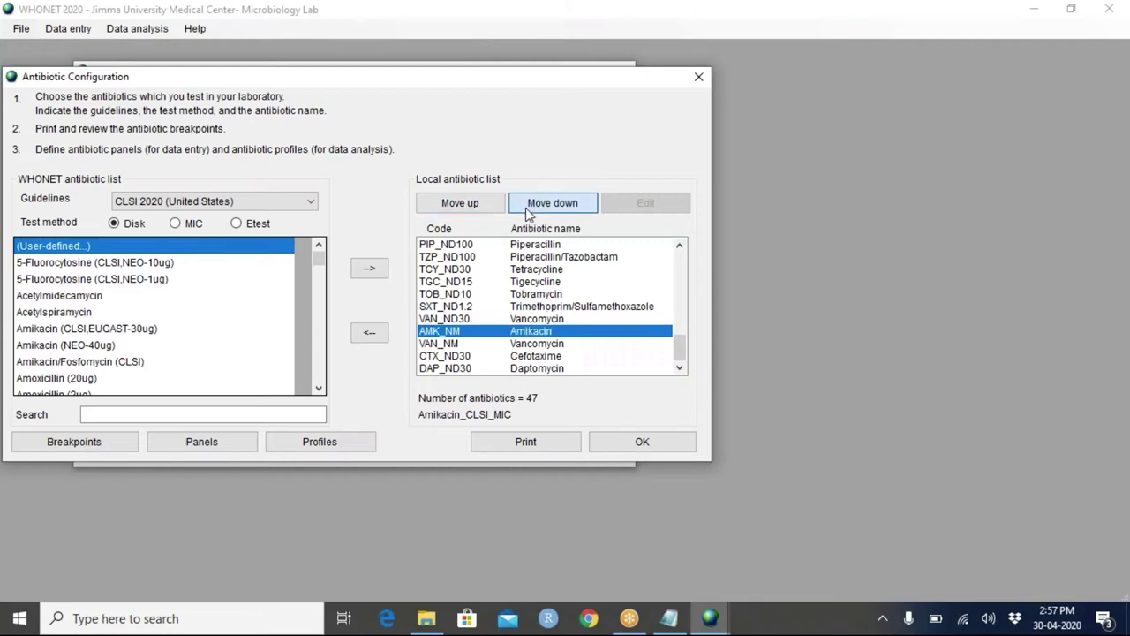
Move the Amikacin MIC entry AMK_NM directly below VAN_NM in the local antibiotic list and reposition the Antibiotic Configuration window
click(527, 207)
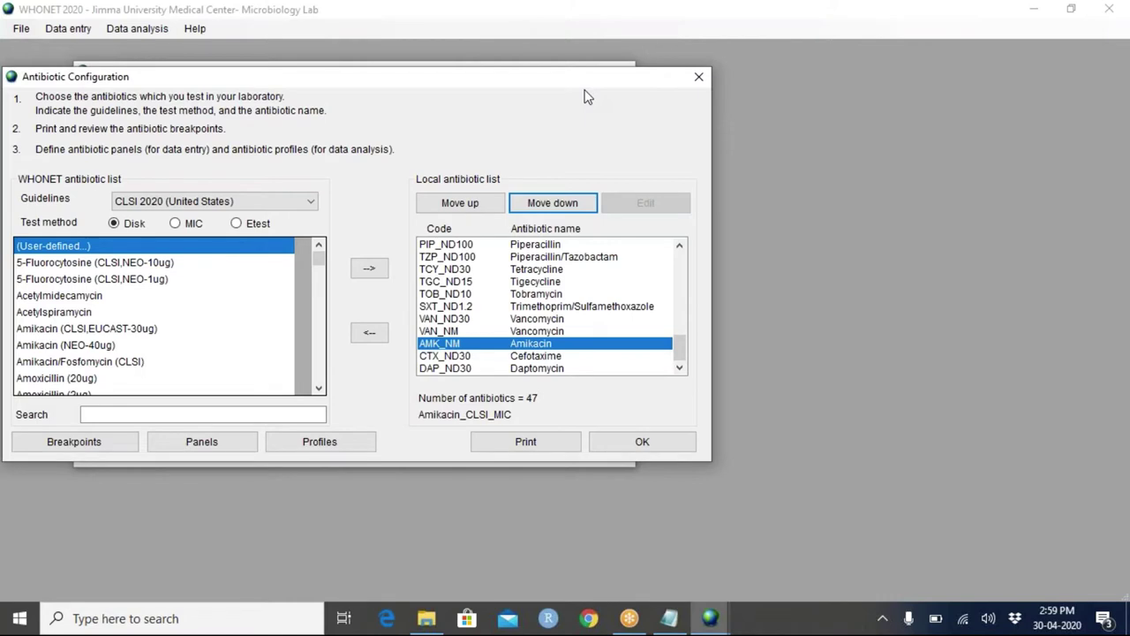
drag(584, 88, 581, 137)
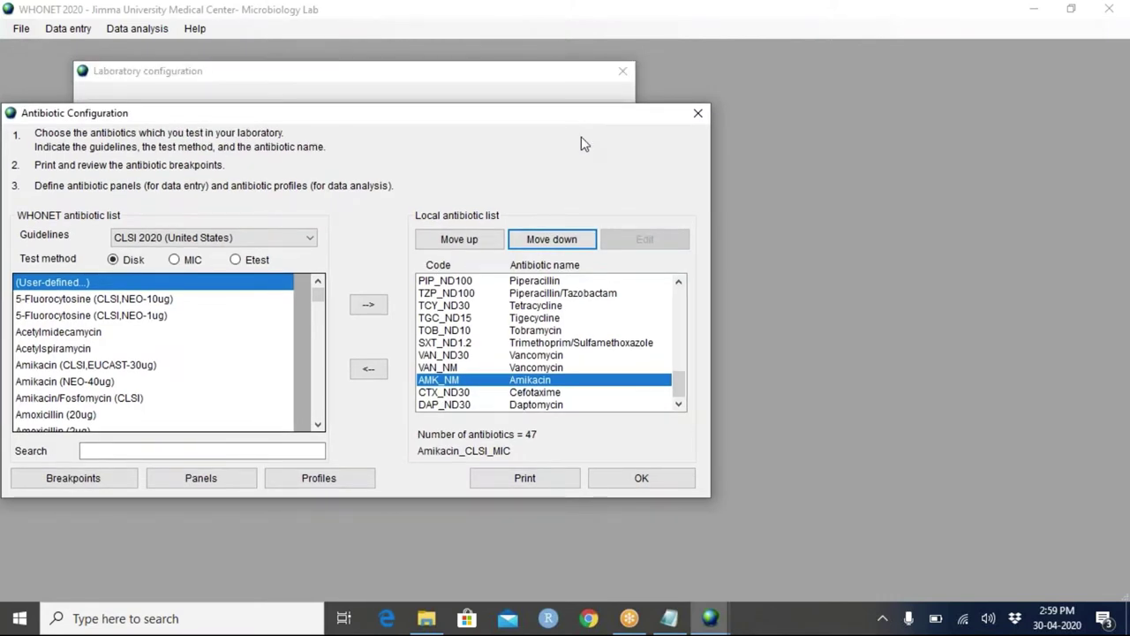
drag(581, 143, 636, 118)
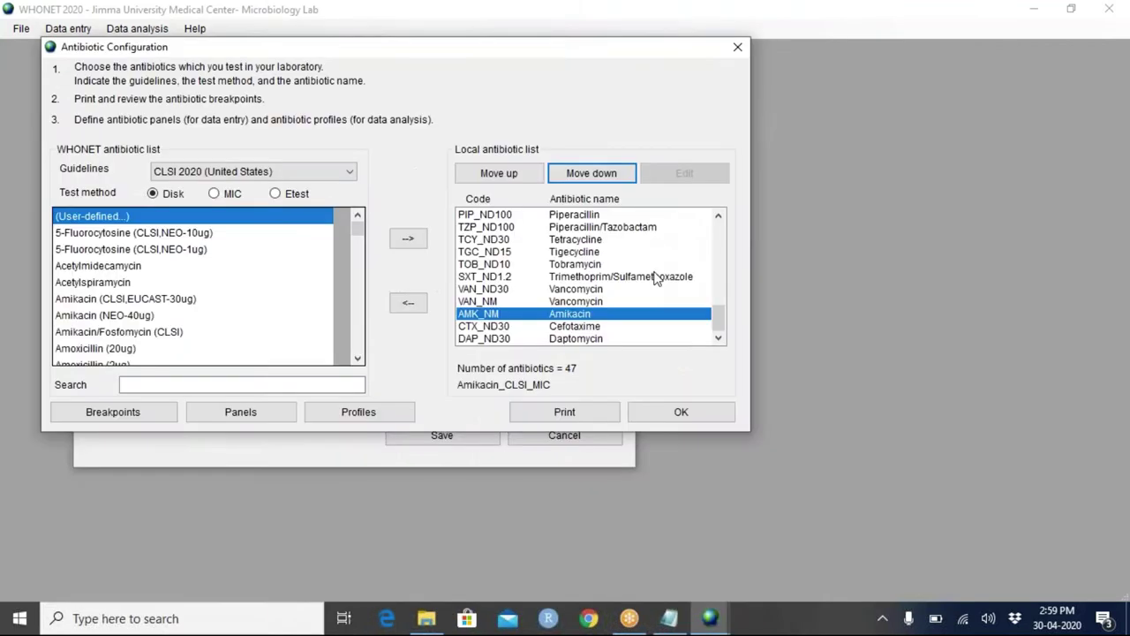
Select Acetylspiramycin in the WHONET antibiotic list and browse the disk antibiotics through to the end of the list
click(133, 281)
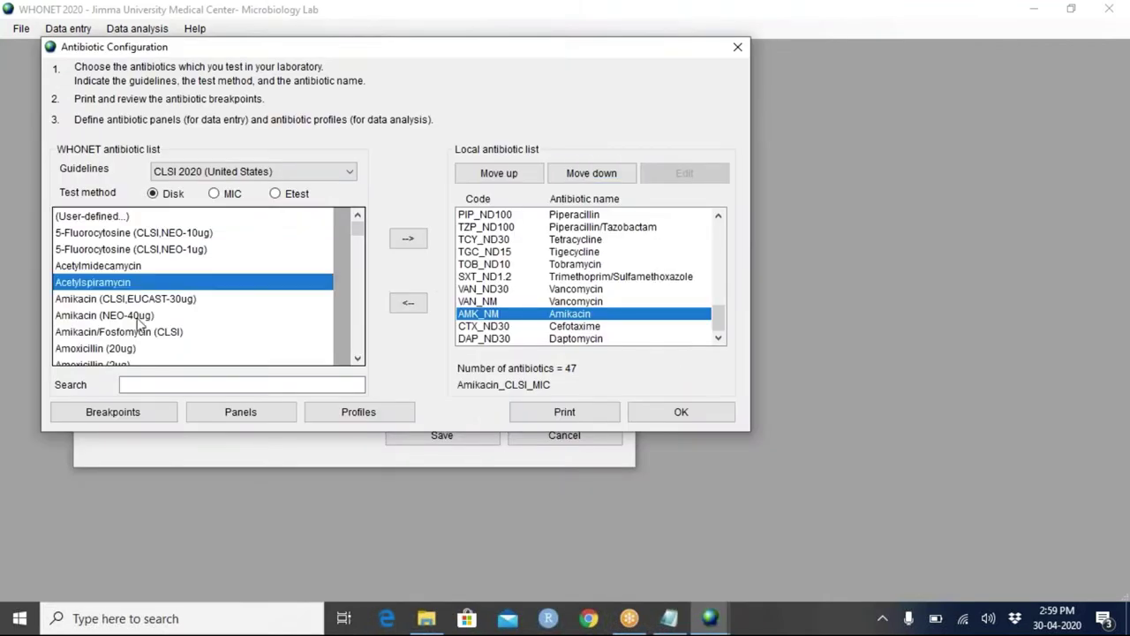
drag(358, 231, 346, 338)
scroll(346, 337, down, 1)
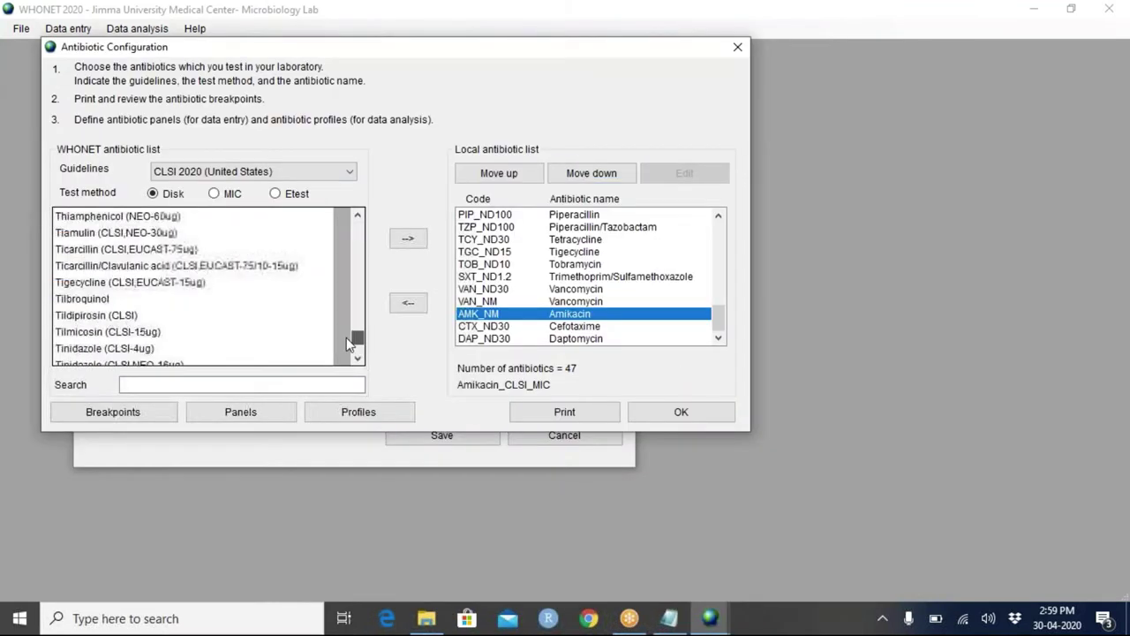
scroll(346, 337, down, 5)
scroll(350, 354, up, 3)
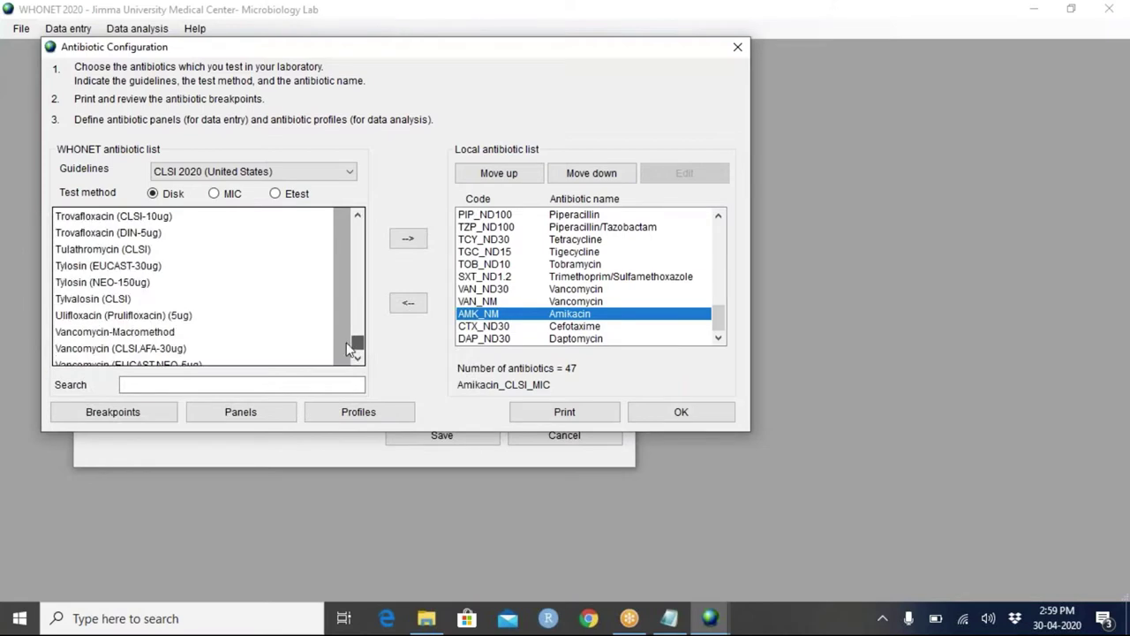
scroll(355, 339, down, 3)
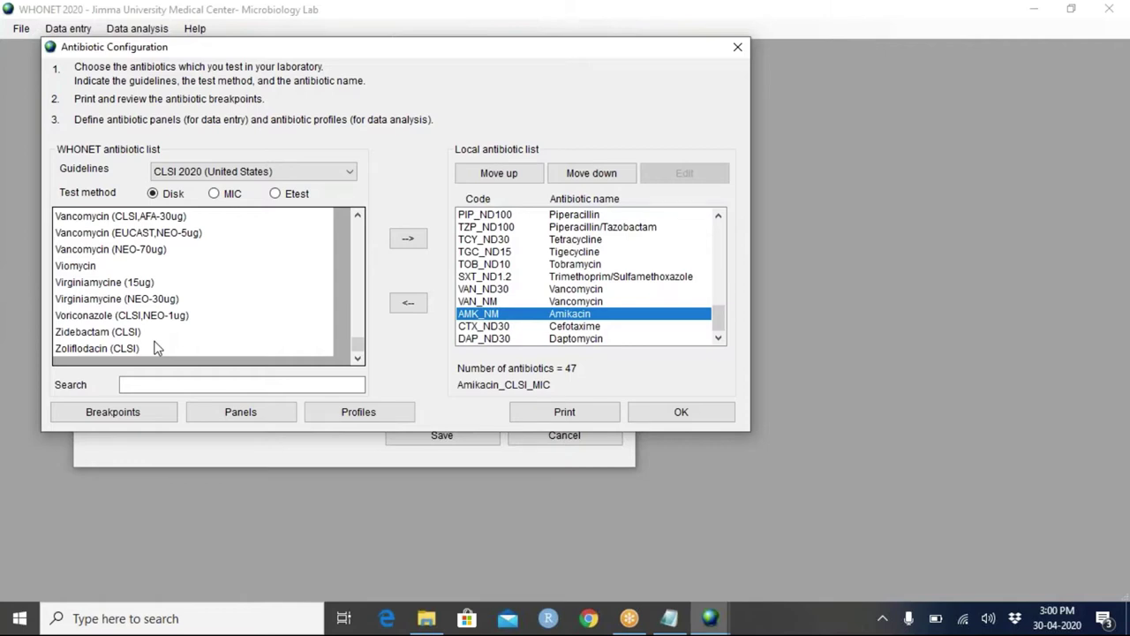
View the antibiotic breakpoint options and the antibiotic panels, closing each window without making changes
click(99, 419)
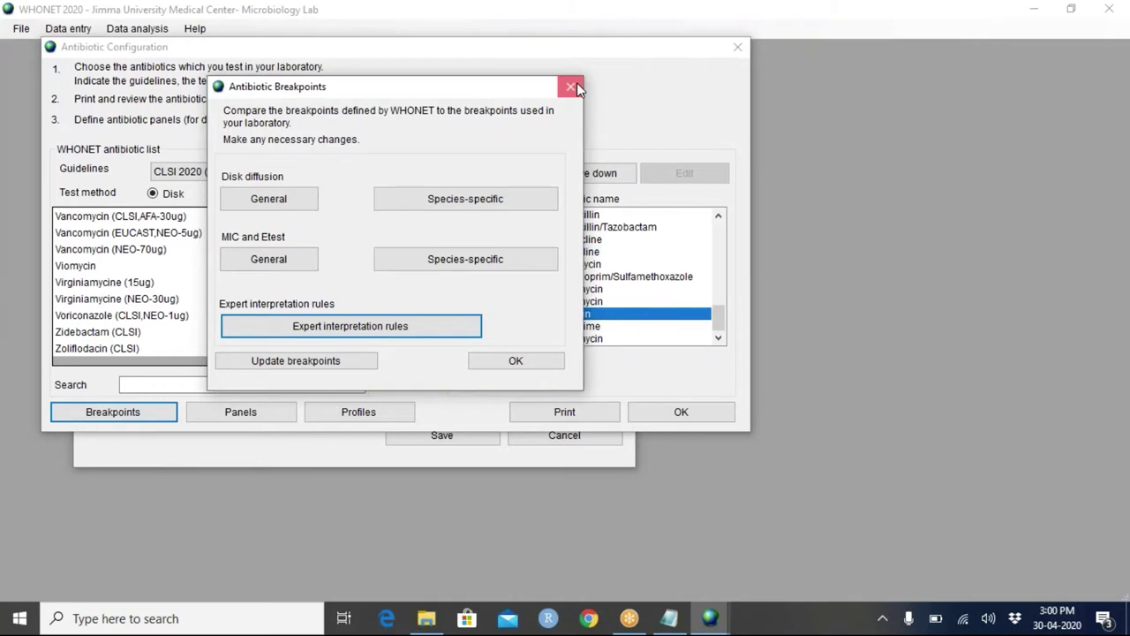
click(571, 86)
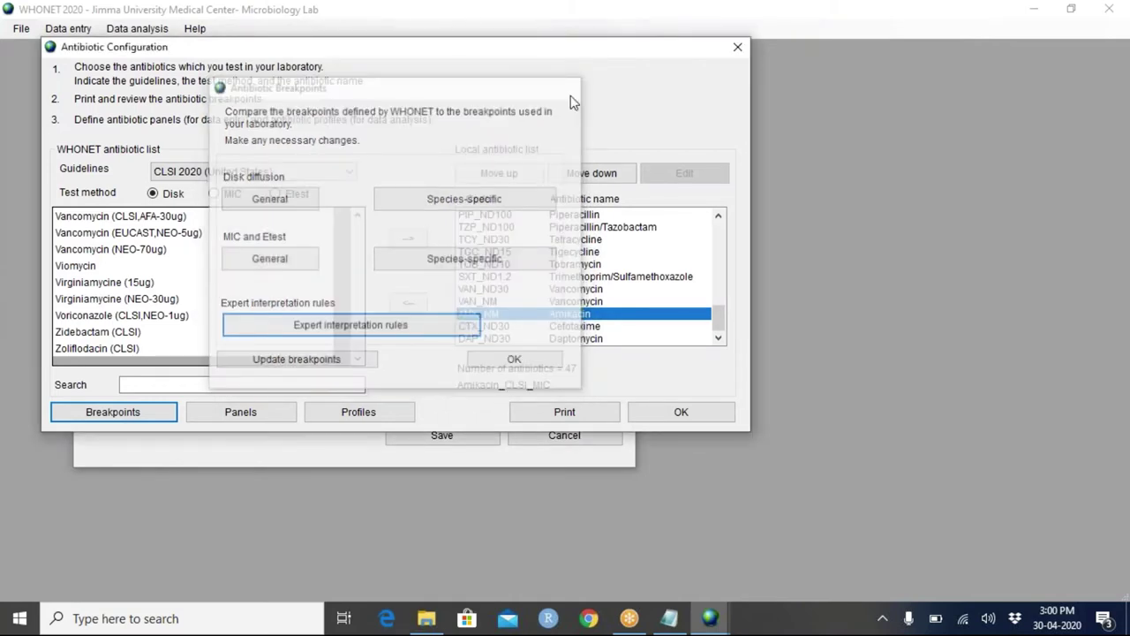
click(266, 415)
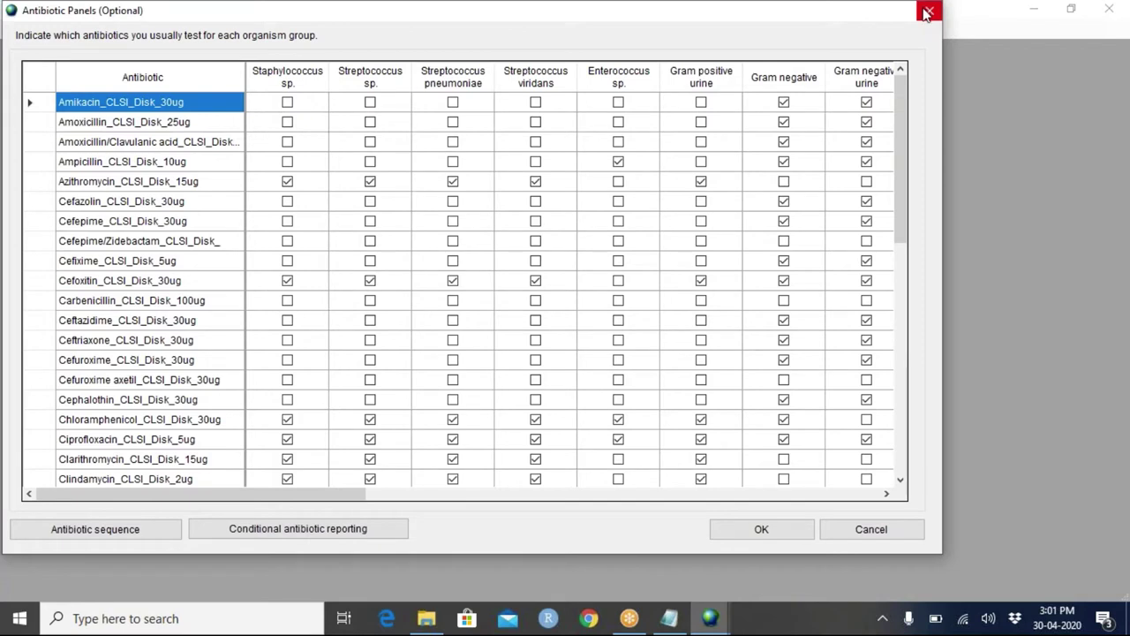
click(925, 14)
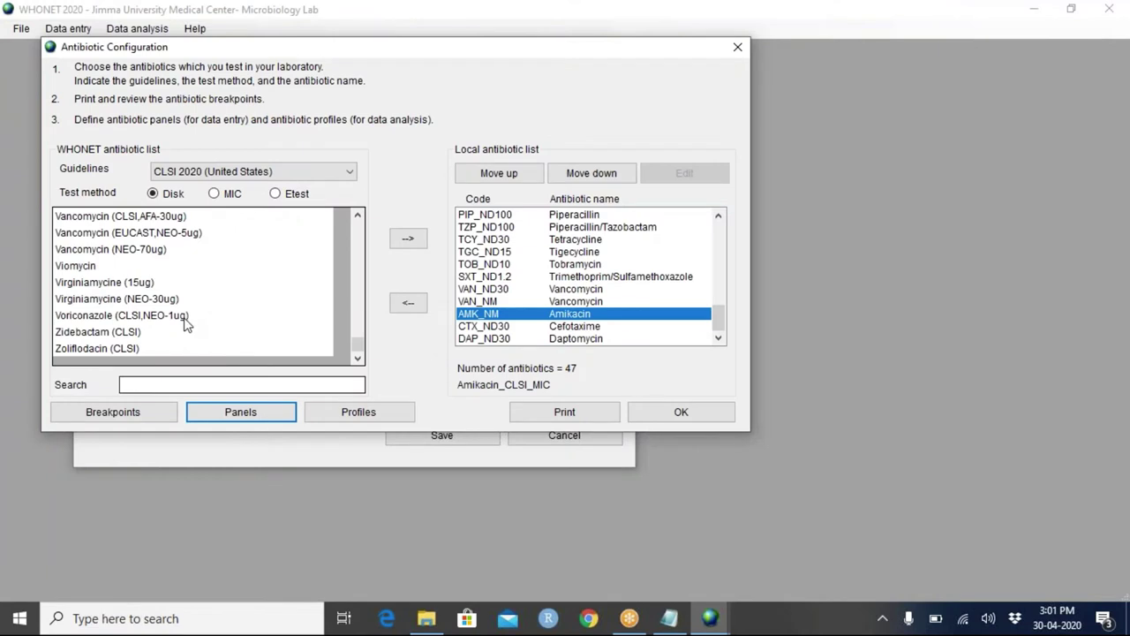
Reopen the antibiotic panels, examine the organism-group columns and the Amoxicillin, Cefoxitin and Carbenicillin rows, and close the window
click(249, 421)
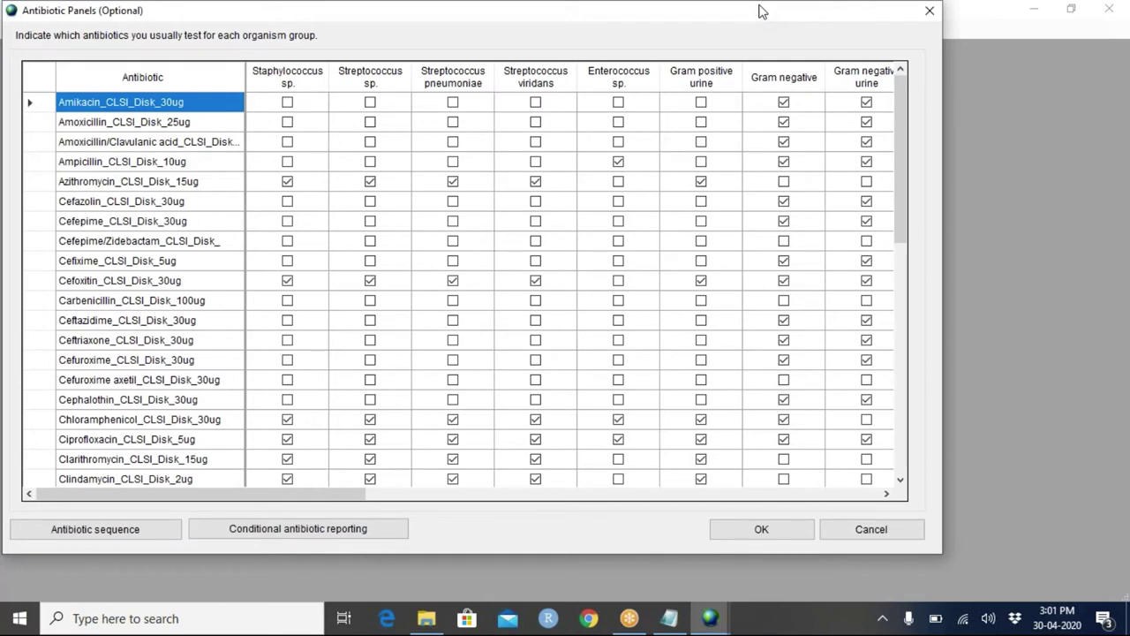
click(1048, 45)
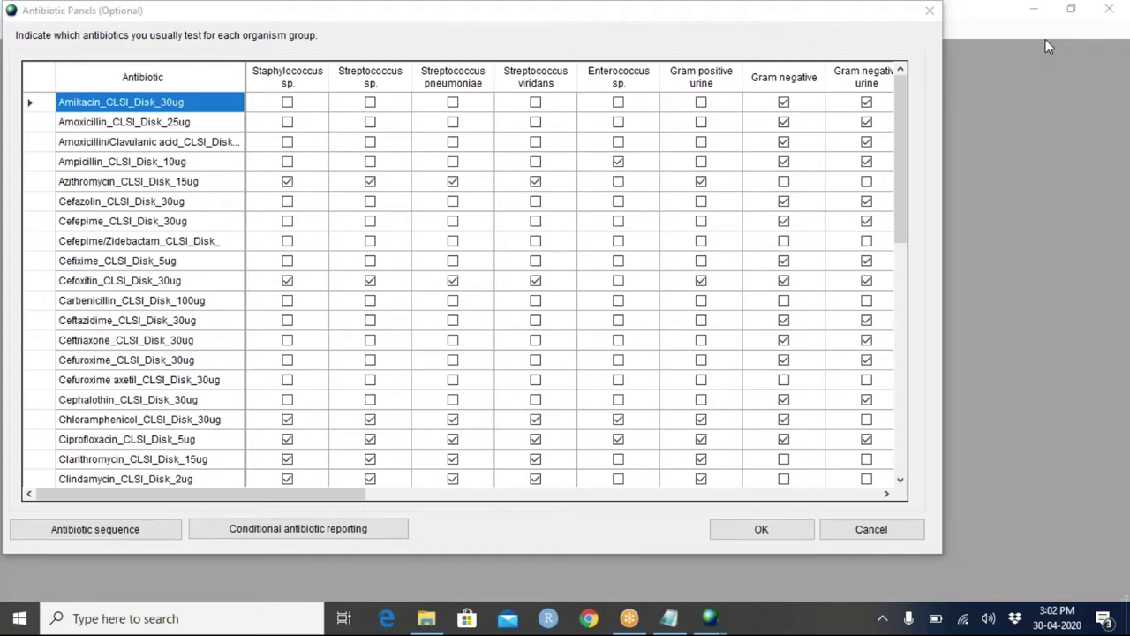
drag(279, 494, 283, 521)
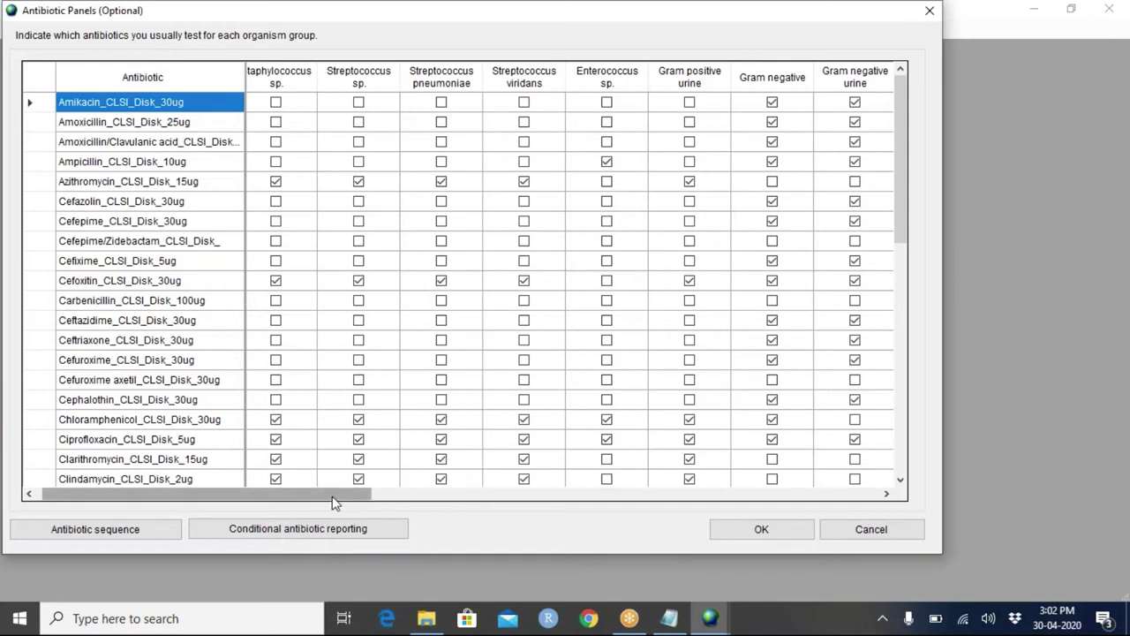
drag(333, 502, 341, 504)
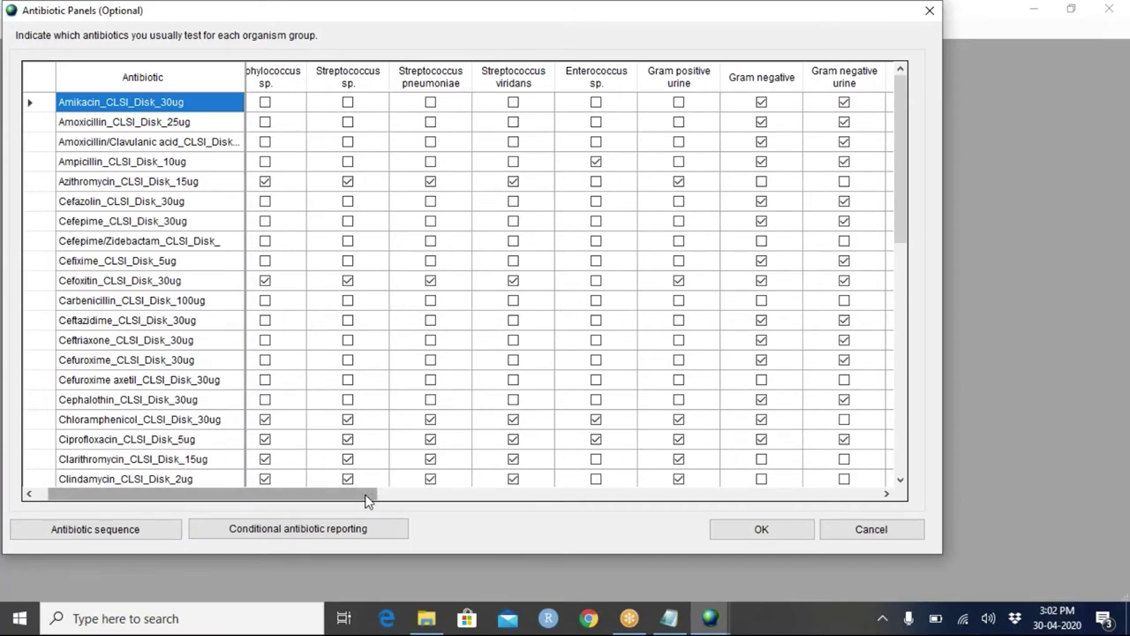
drag(369, 500, 327, 503)
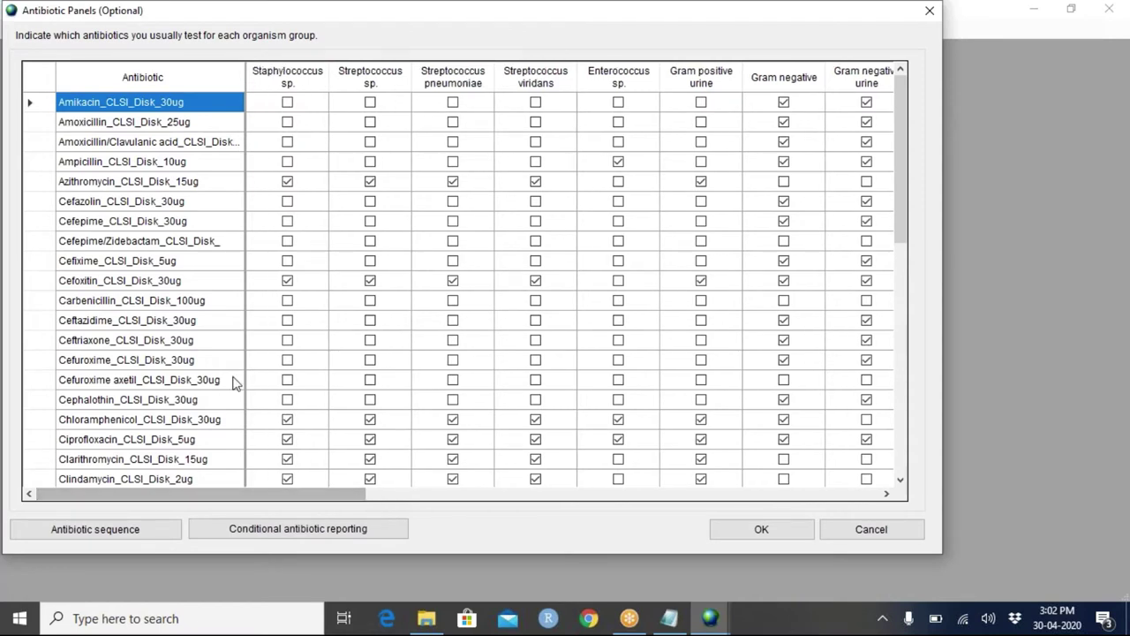
click(107, 127)
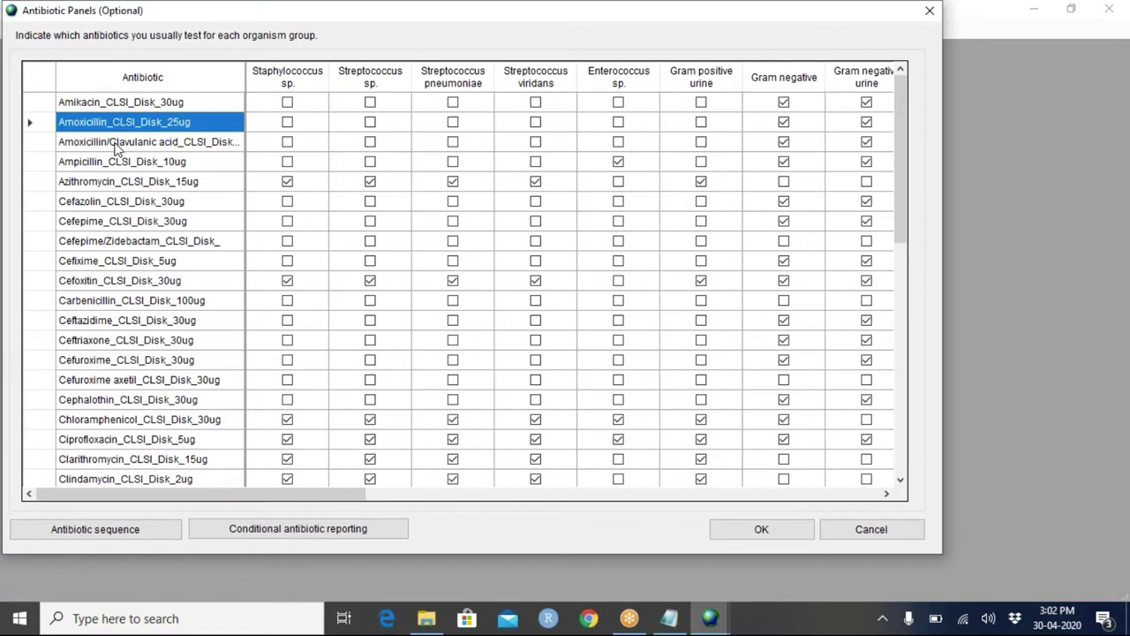
click(103, 287)
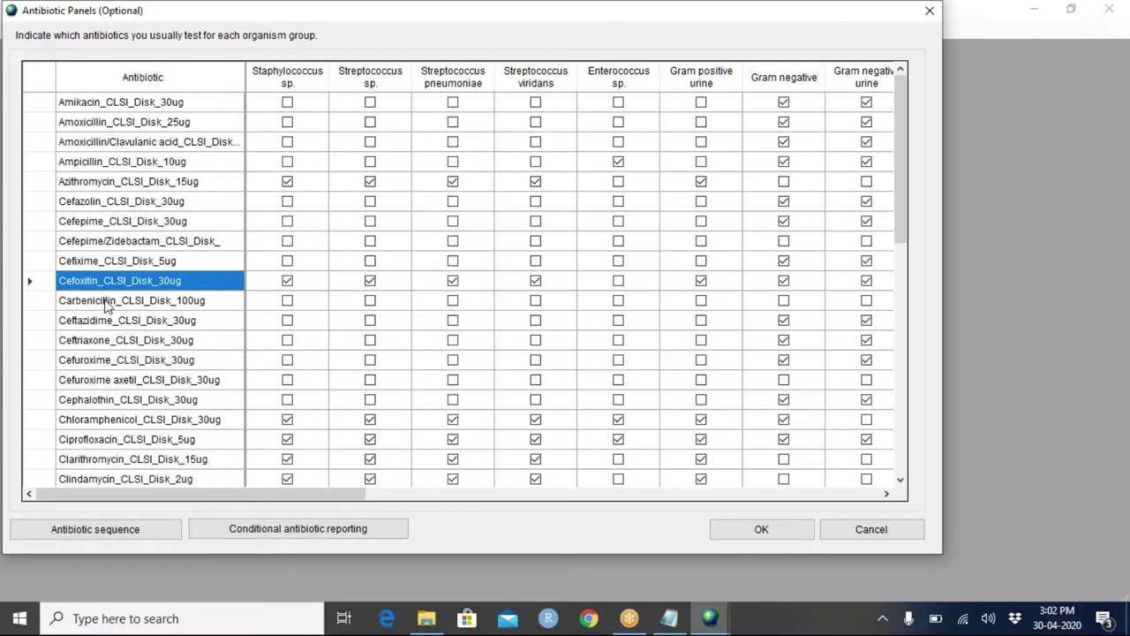
click(108, 302)
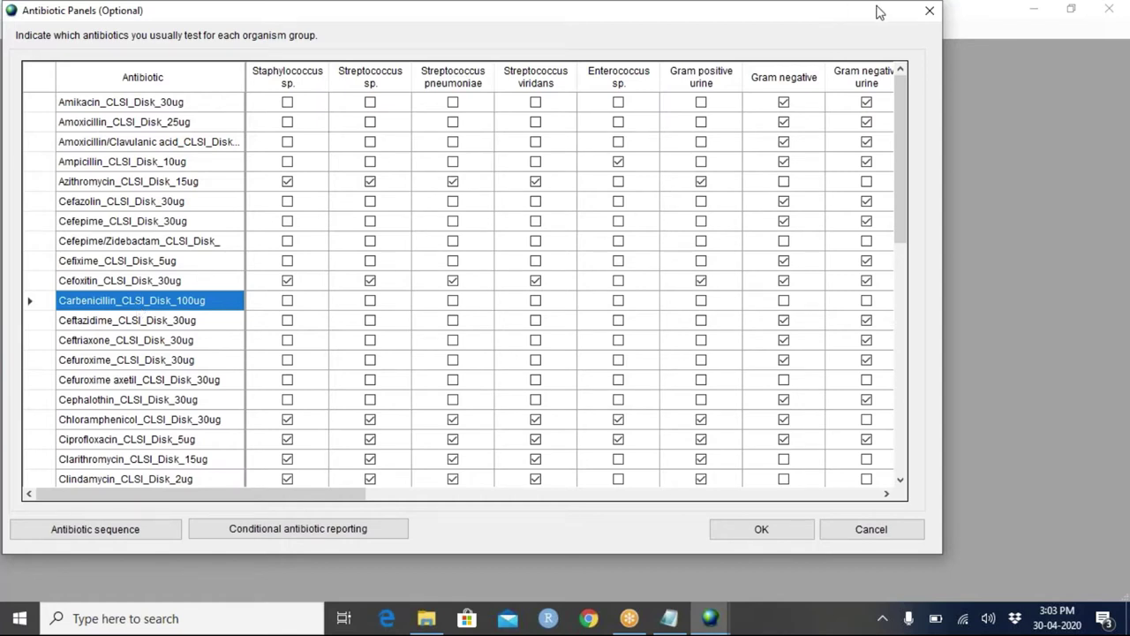
click(929, 12)
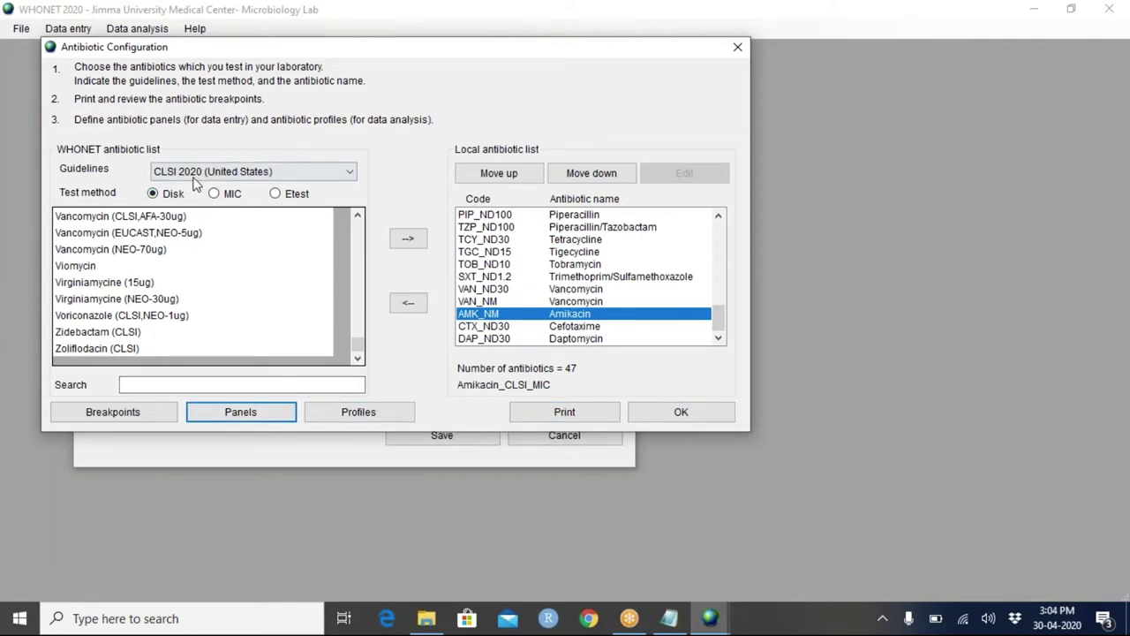
Check the available guidelines while keeping CLSI 2020 (United States), select Vancomycin (NEO-70ug), and accept the antibiotic configuration
click(187, 175)
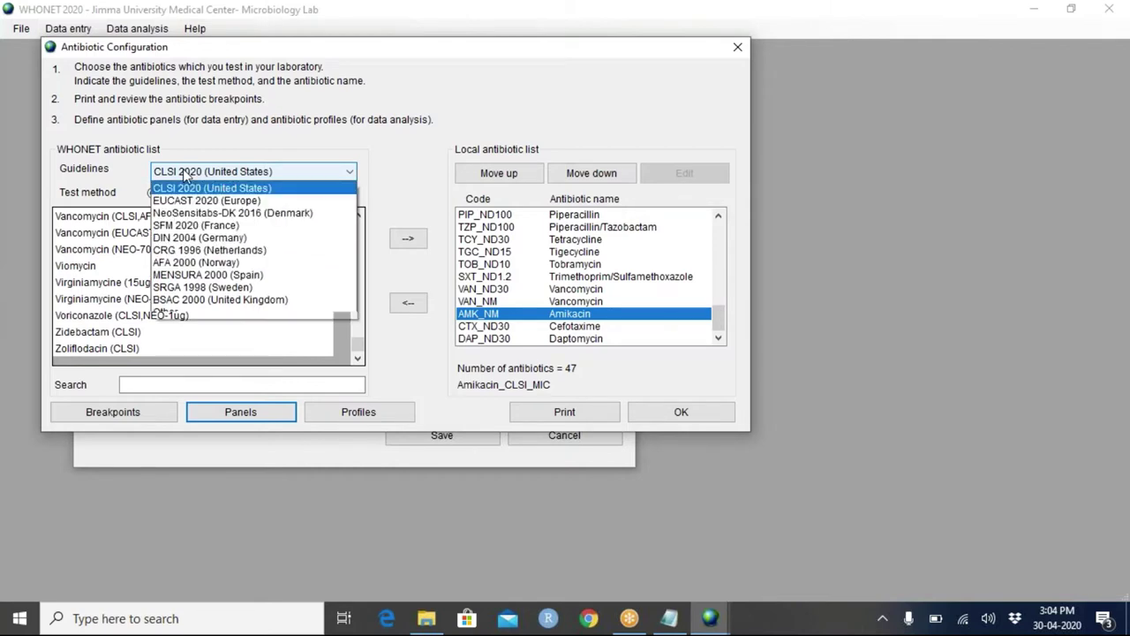
click(185, 175)
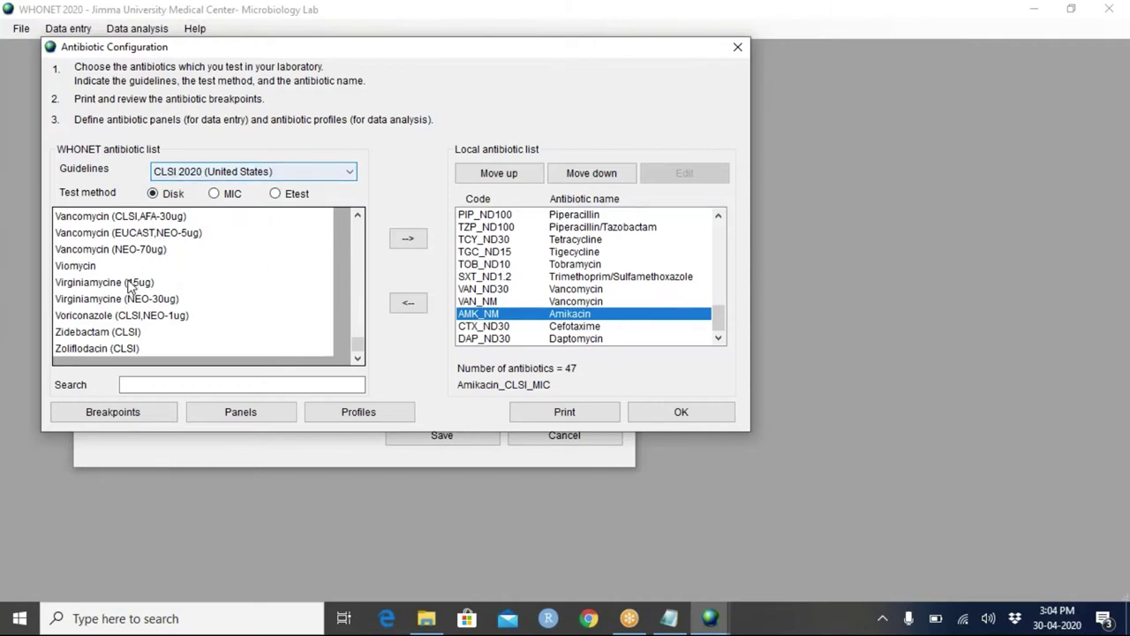
click(91, 252)
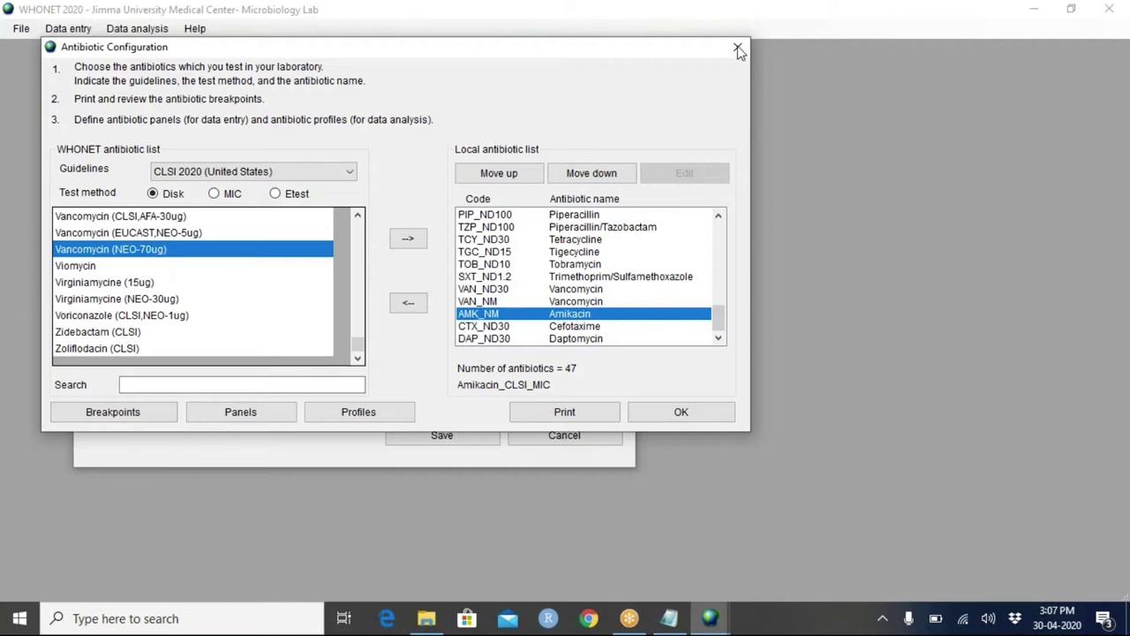
click(682, 412)
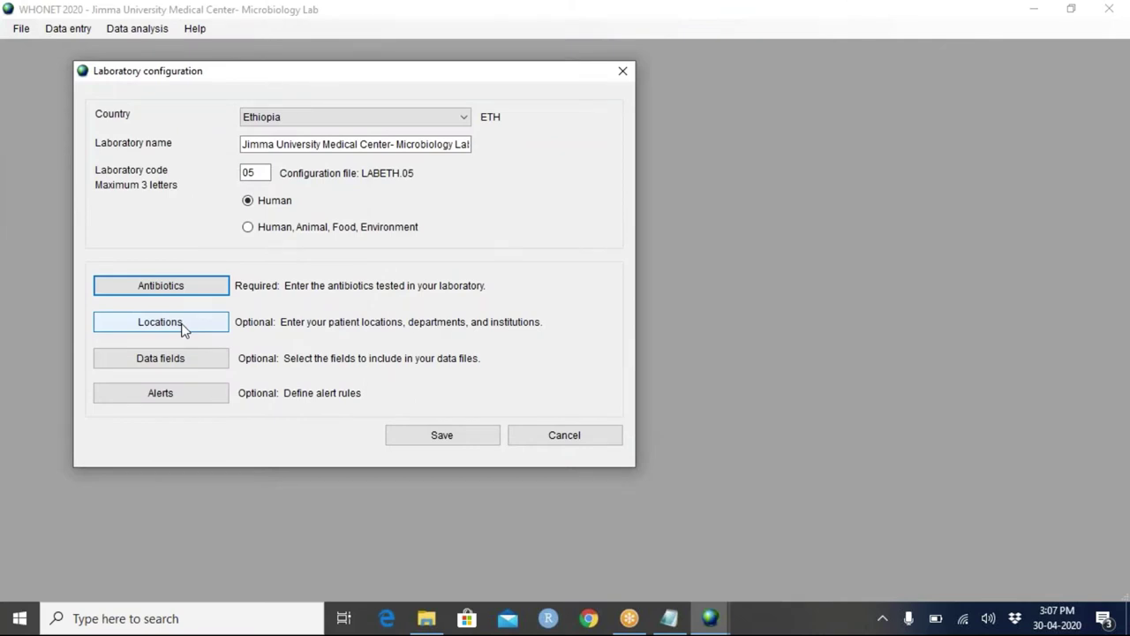
Open the laboratory's Locations configuration and maximize its window
click(161, 322)
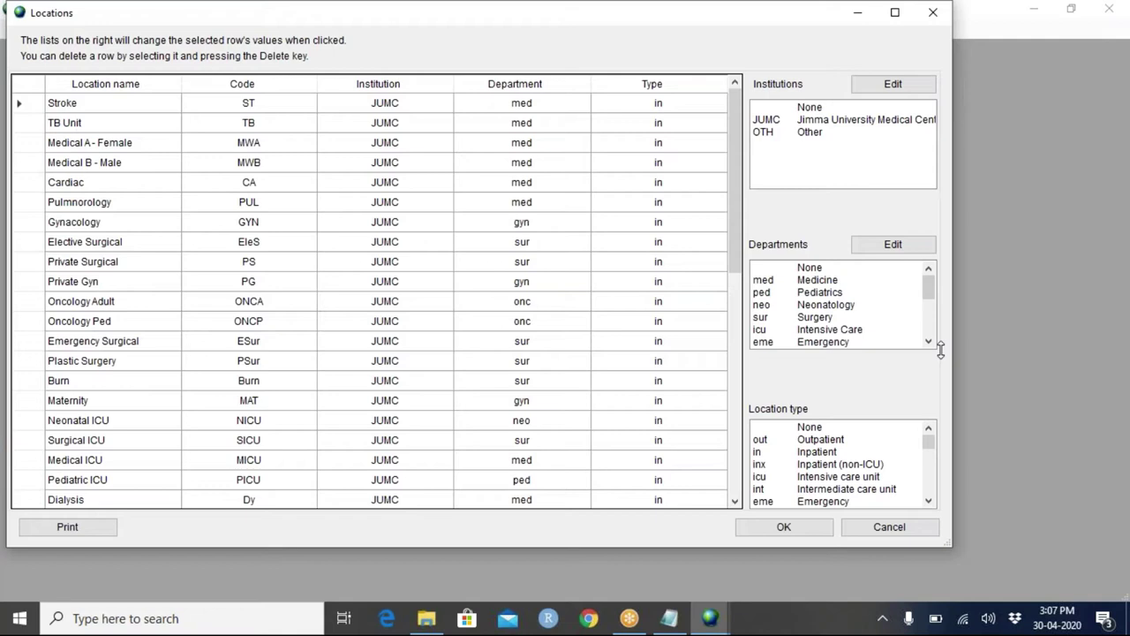
click(1027, 374)
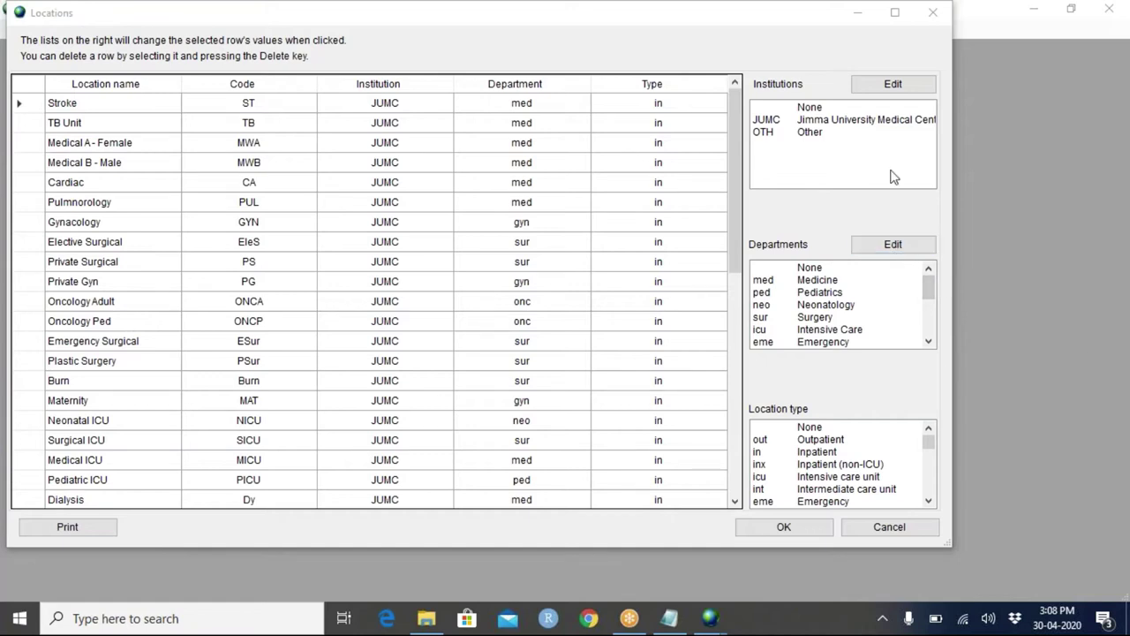
click(724, 18)
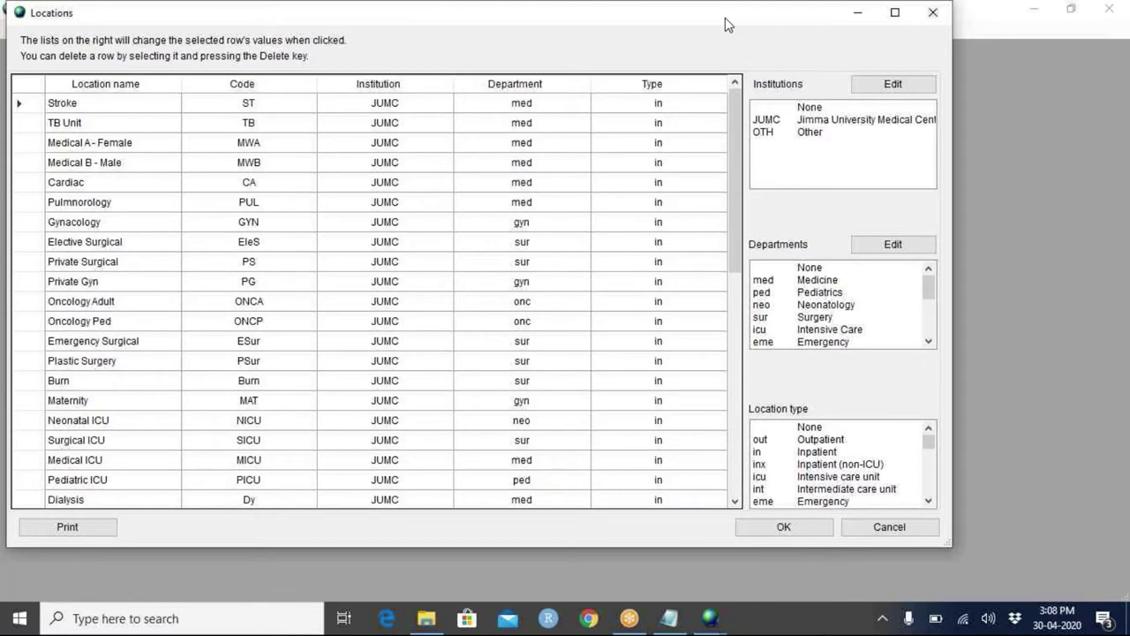
drag(725, 18, 649, 20)
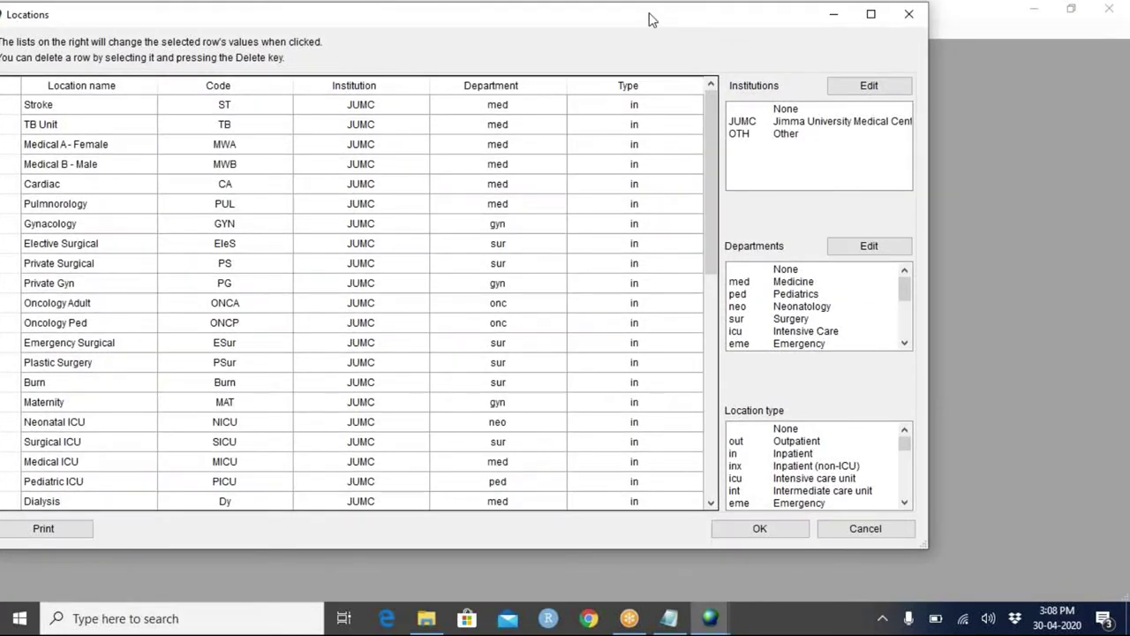
double_click(649, 20)
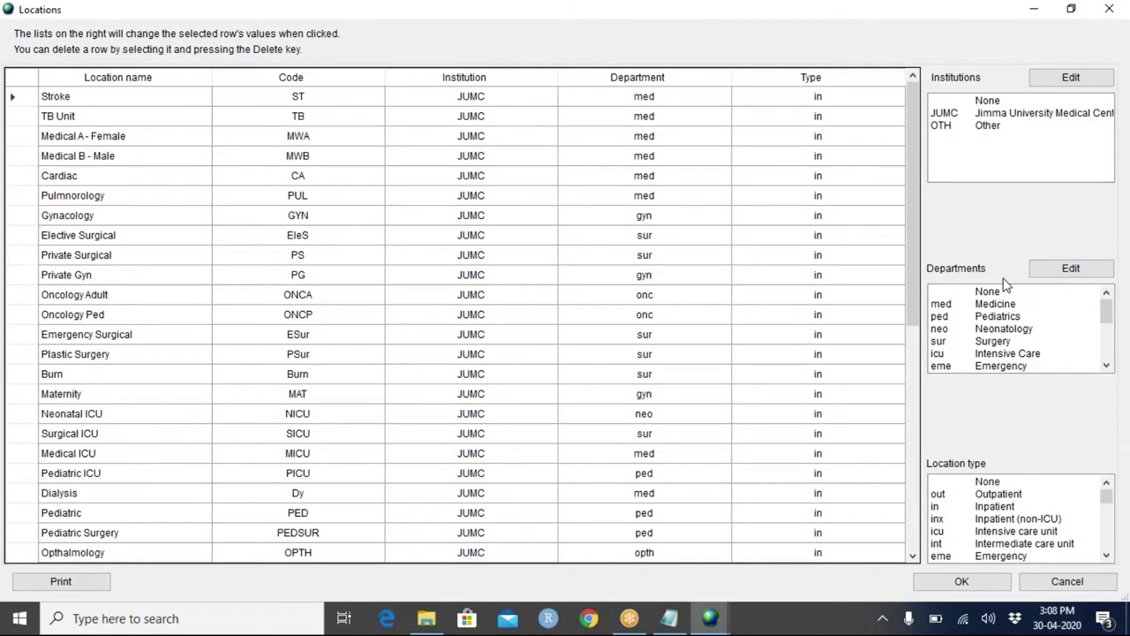
Examine the location list with its codes, institutions, departments and types, from the inpatient wards through the outpatient clinics
scroll(866, 371, down, 1)
scroll(813, 448, up, 1)
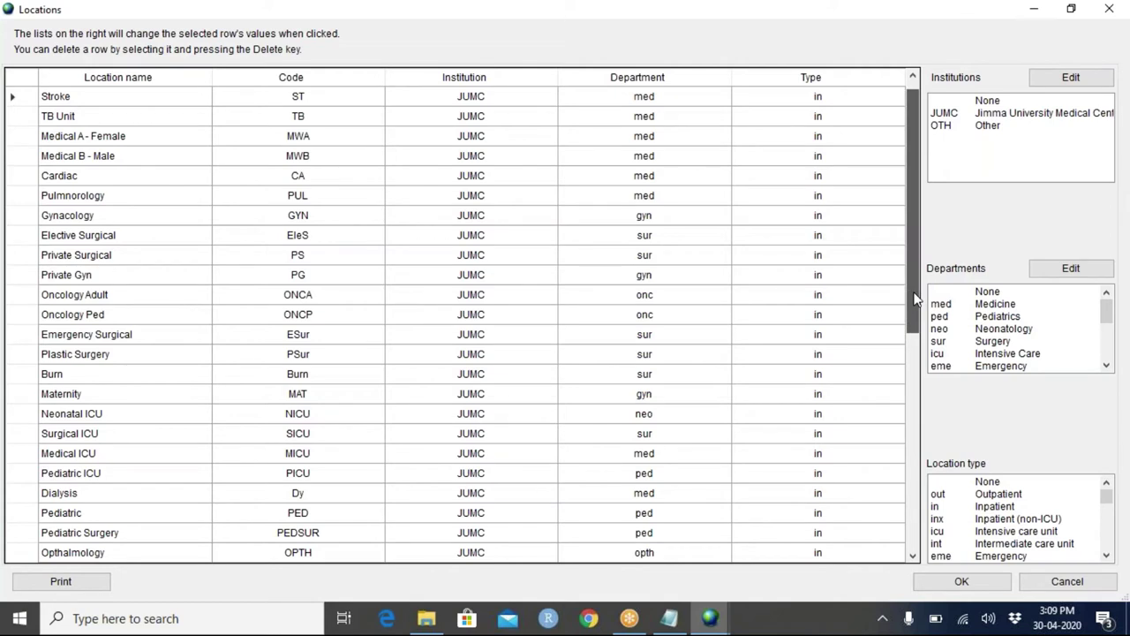
drag(916, 300, 915, 304)
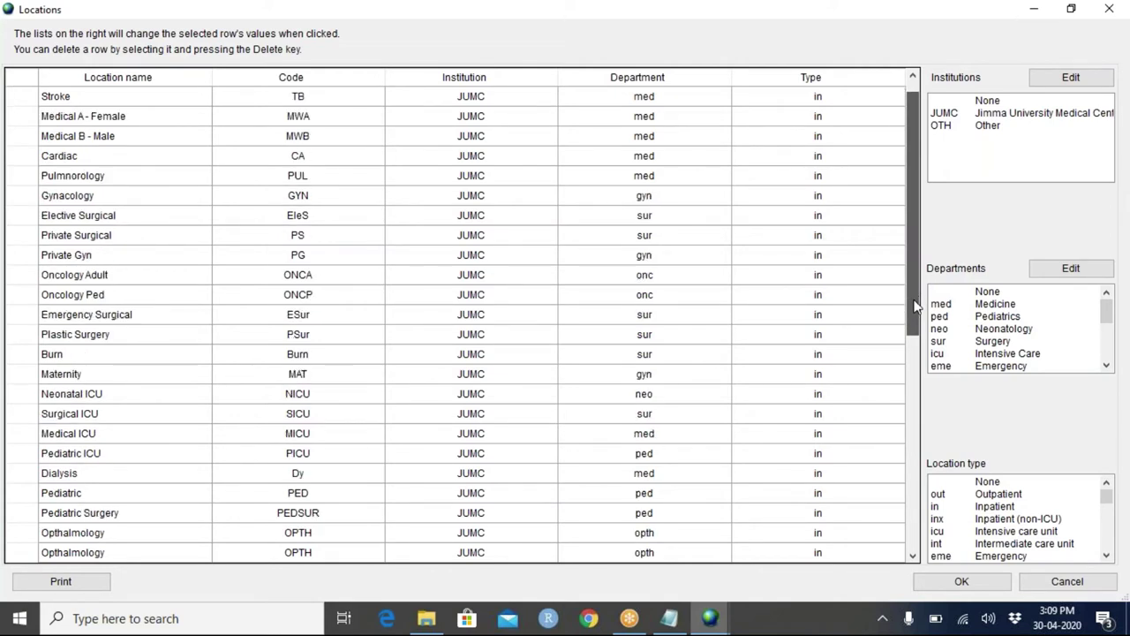
drag(916, 306, 910, 374)
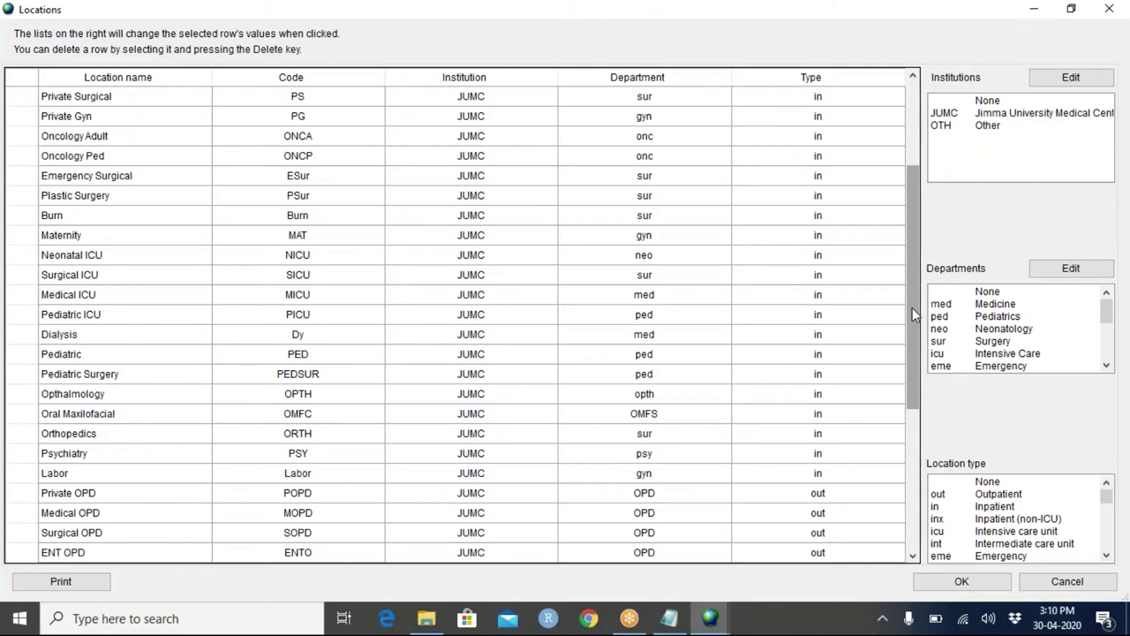
drag(912, 308, 940, 439)
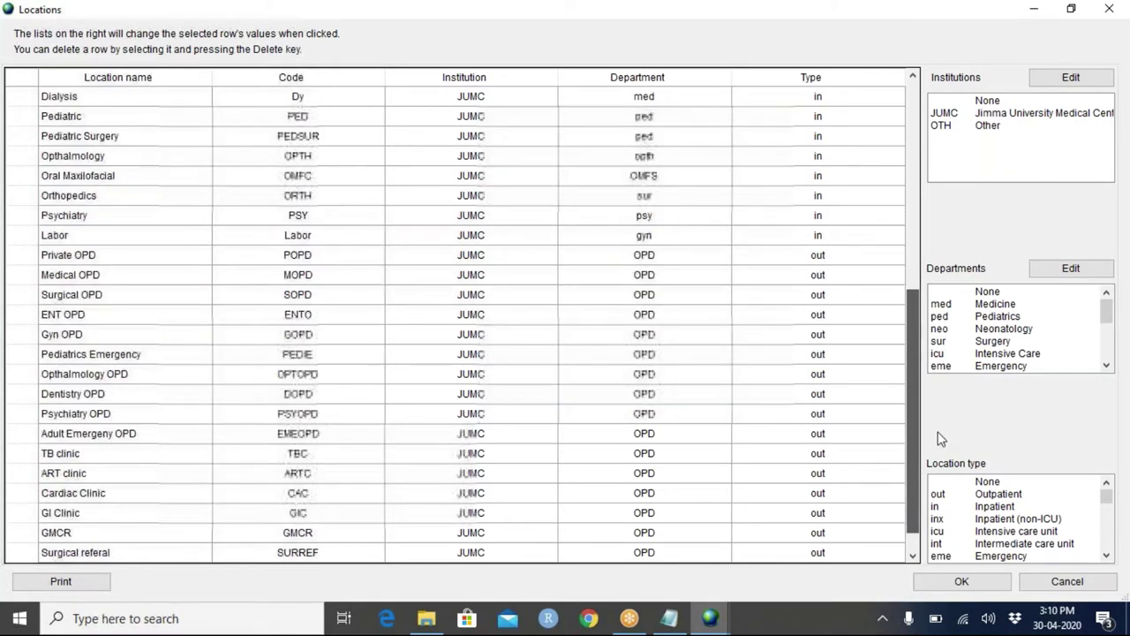
drag(940, 439, 942, 406)
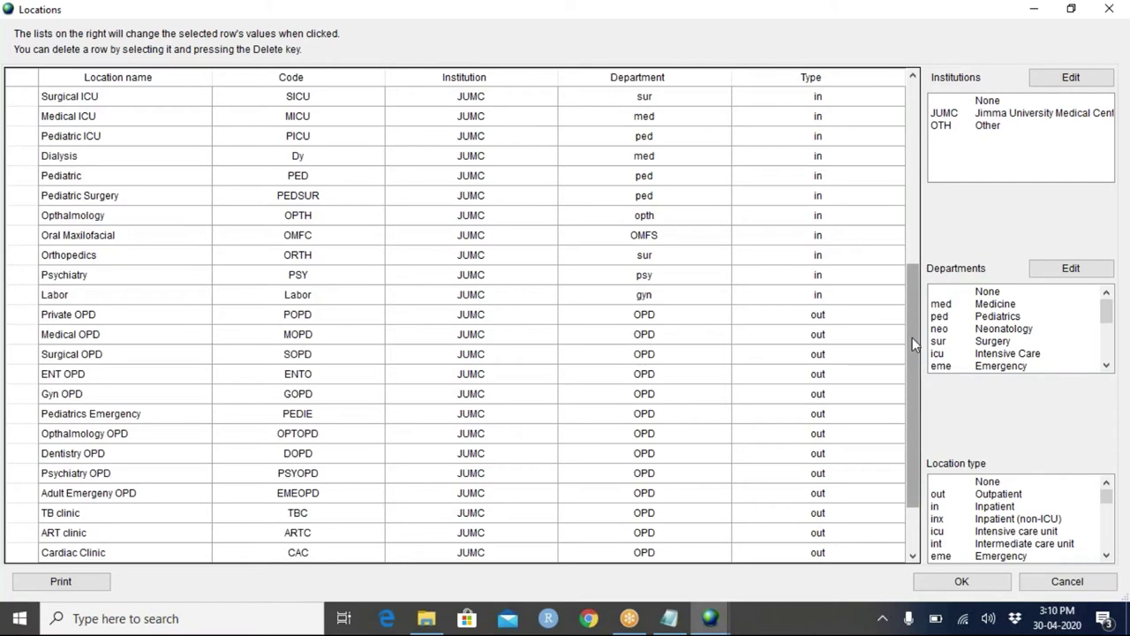
drag(912, 337, 899, 288)
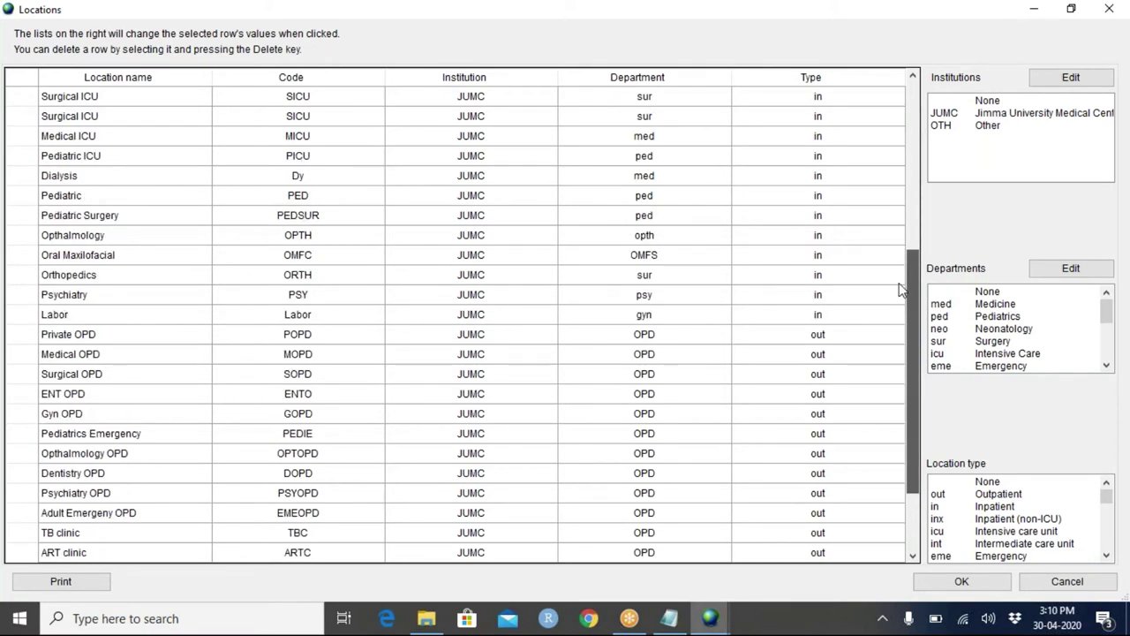
Clear the location name of the Oral Maxilofacial row (code OMFC) and accept the location list
scroll(899, 289, up, 4)
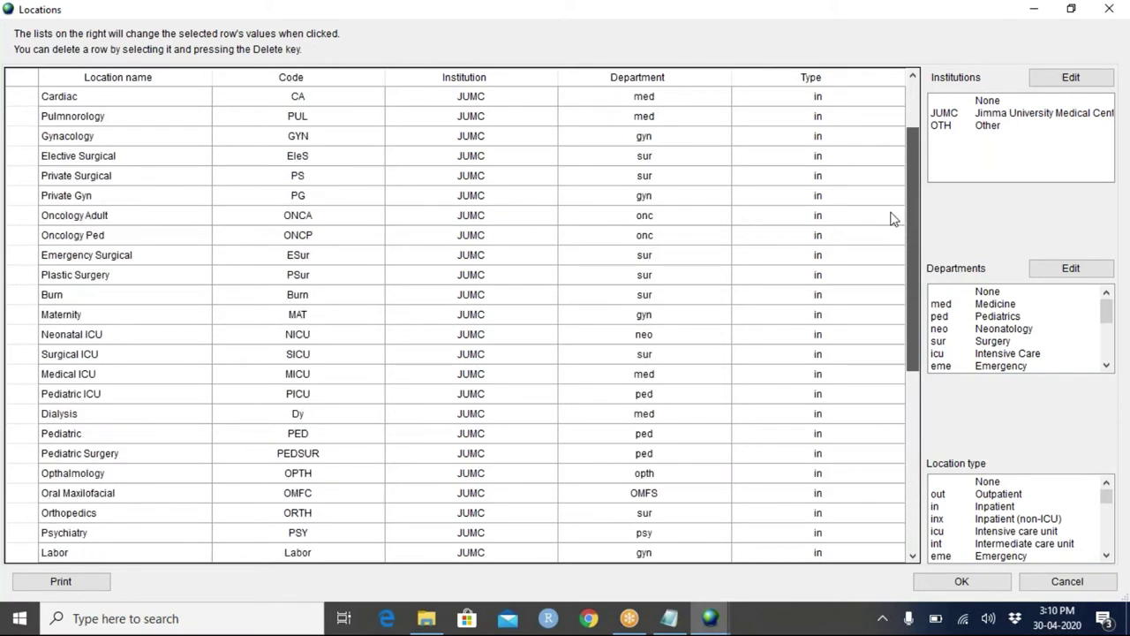
scroll(891, 218, up, 2)
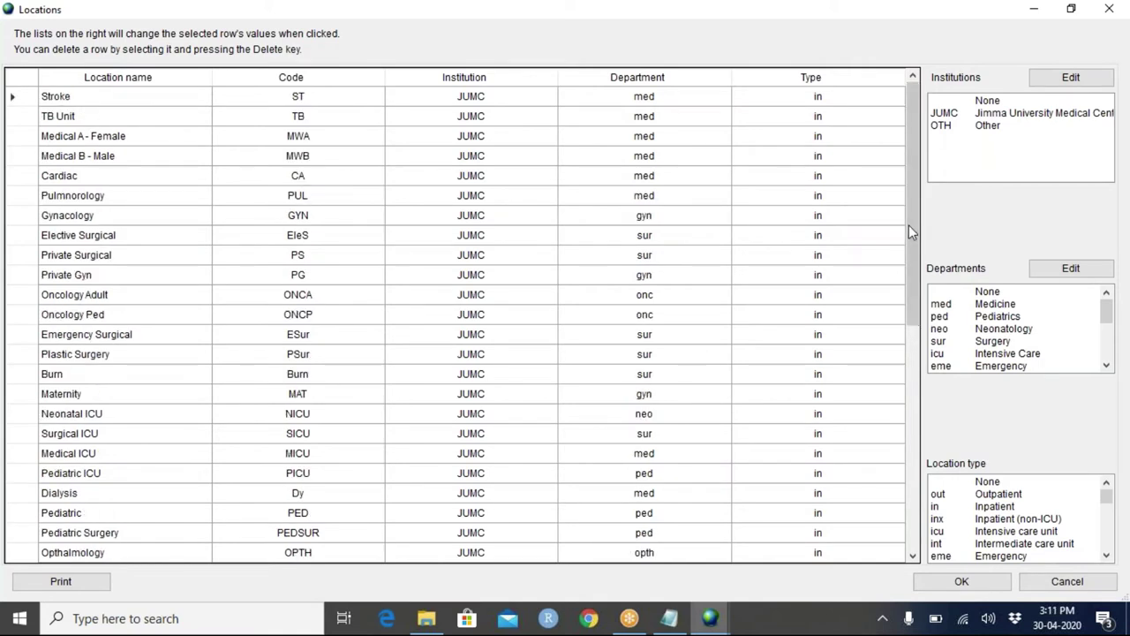
drag(912, 233, 919, 347)
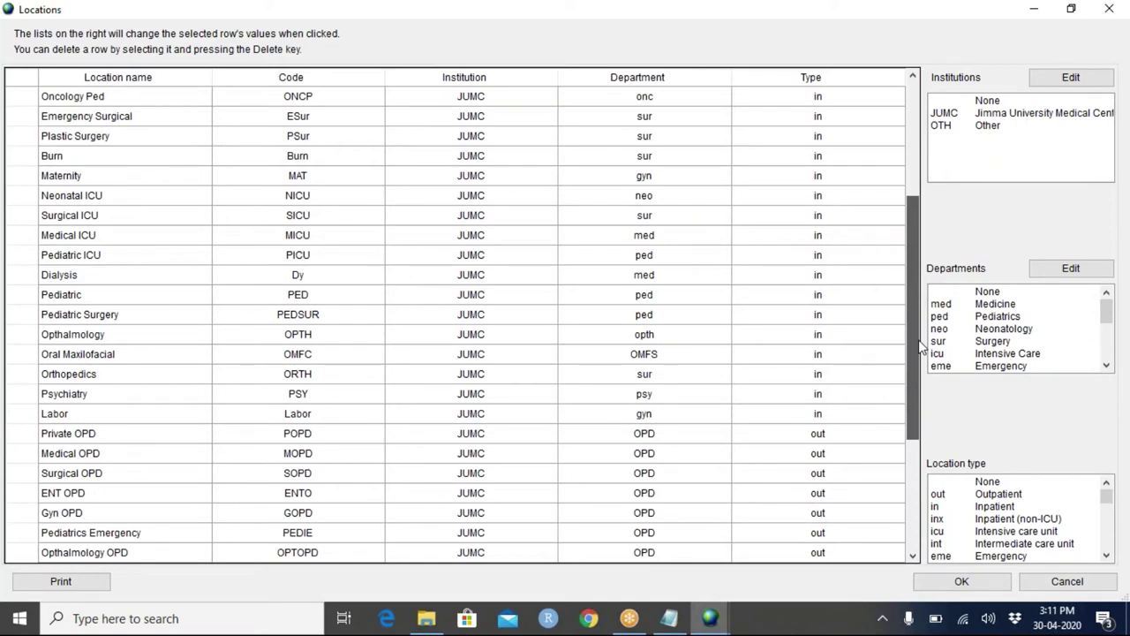
drag(921, 347, 813, 466)
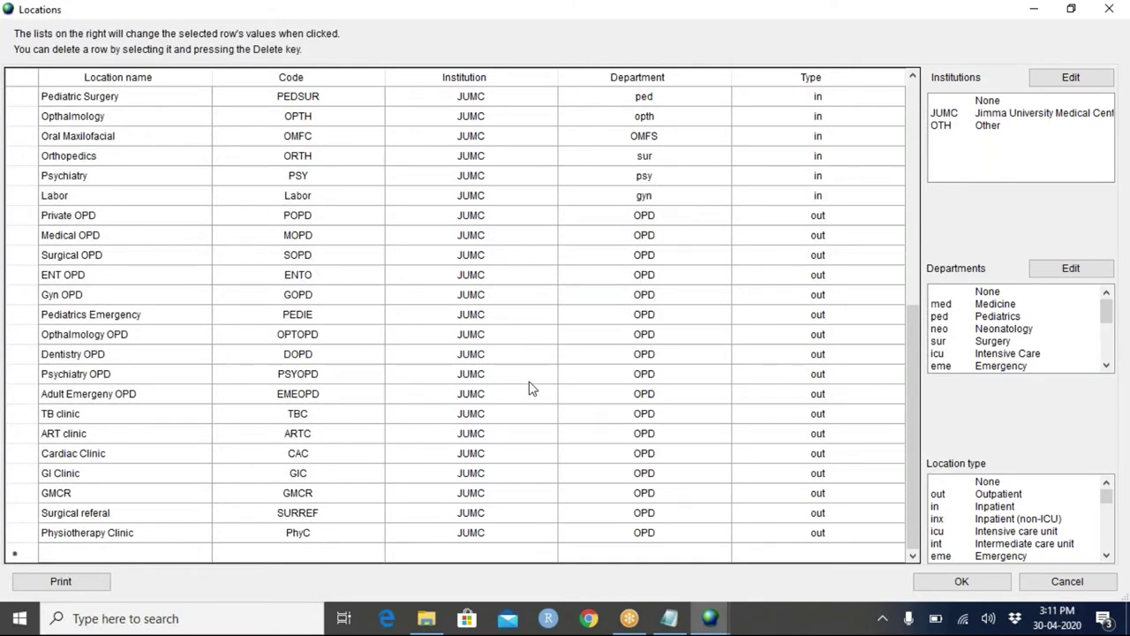
click(91, 144)
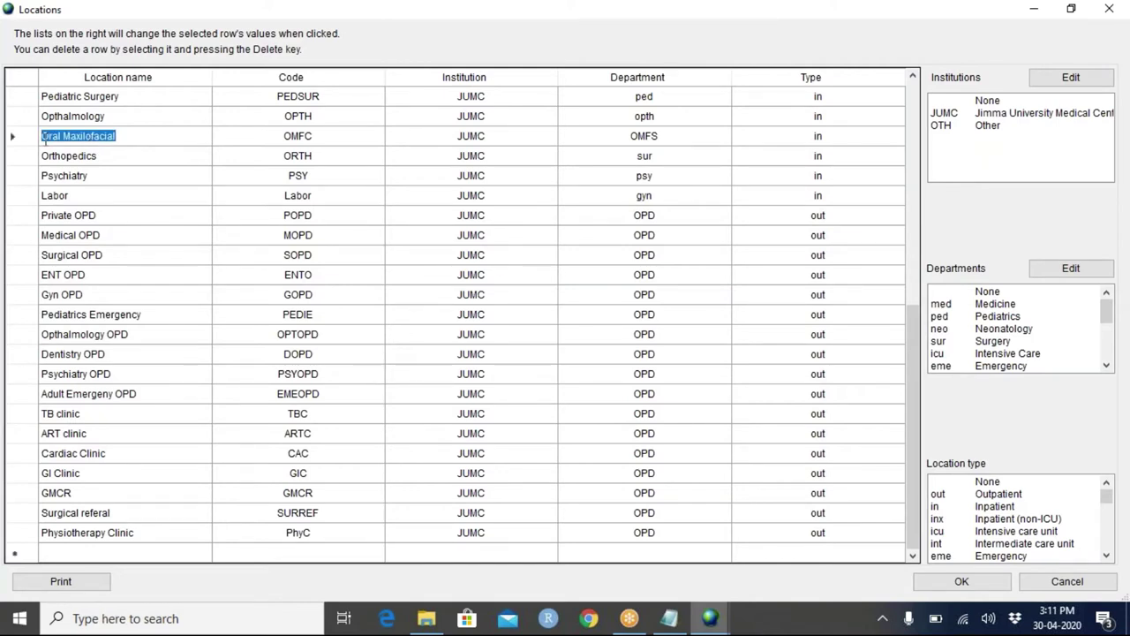
click(20, 144)
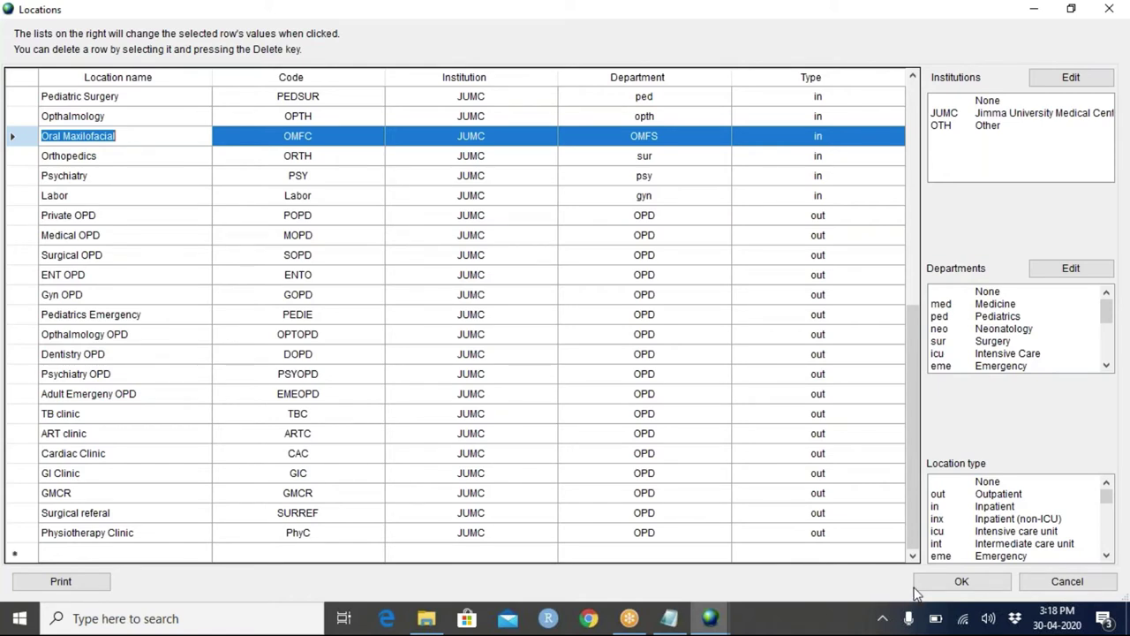
key(Delete)
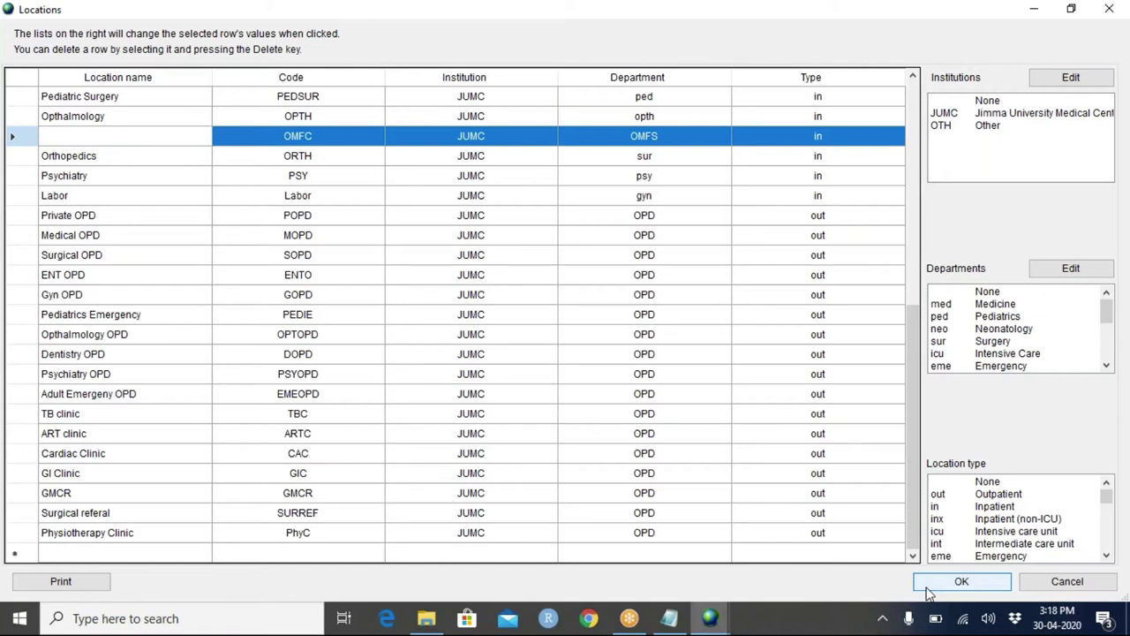
click(929, 593)
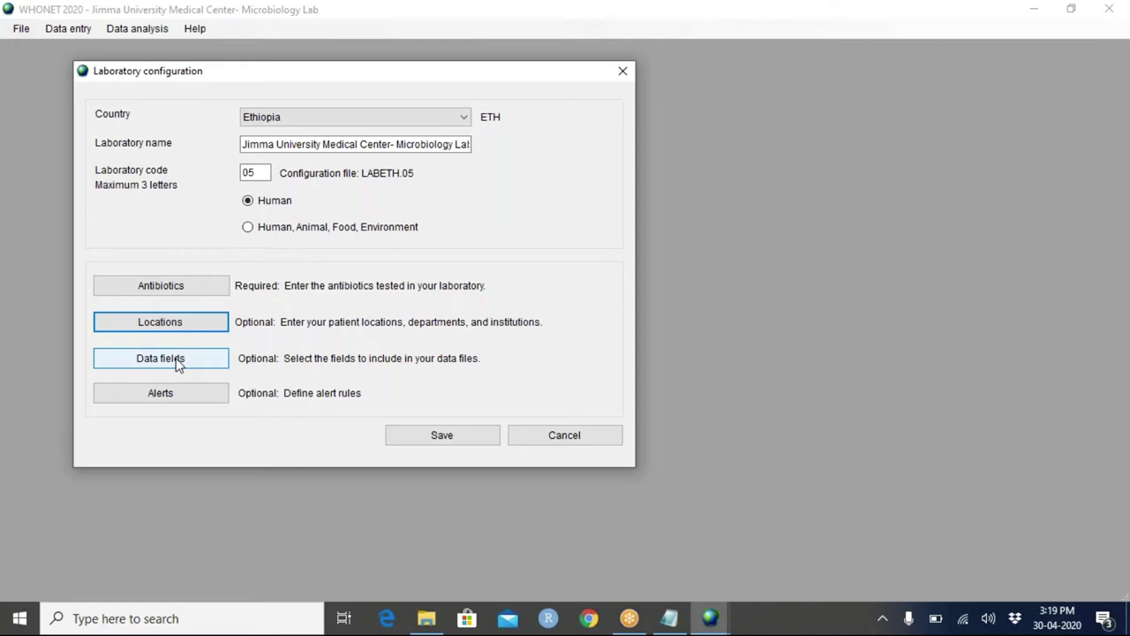
Open the laboratory's data fields, check the list of WHONET categories and fields available for adding, and return to the laboratory configuration
click(178, 364)
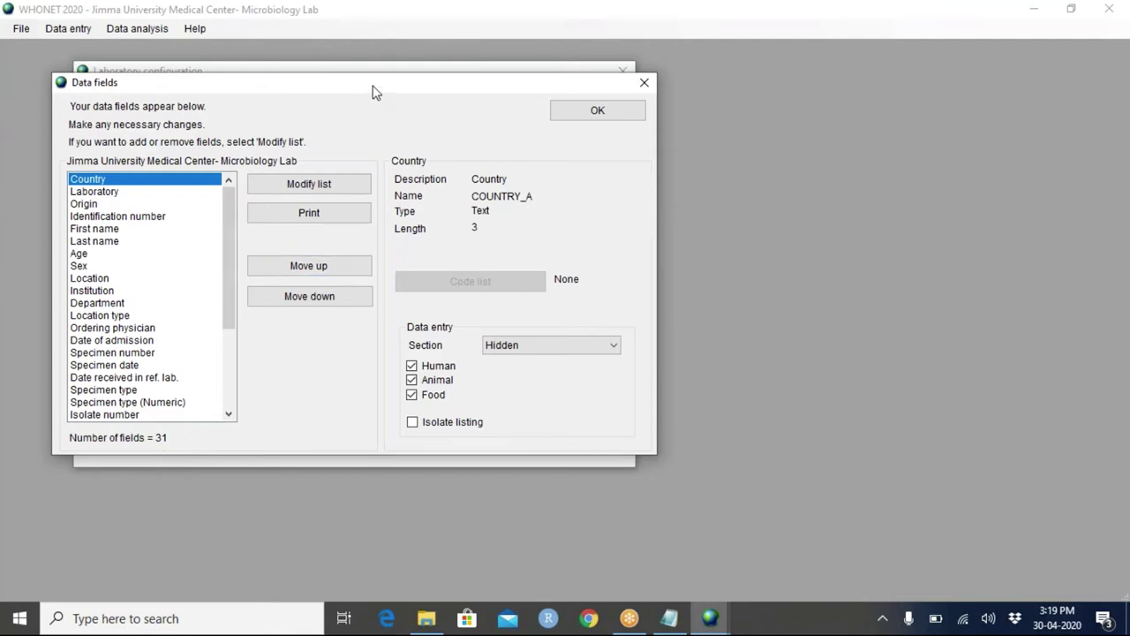
drag(372, 85, 423, 67)
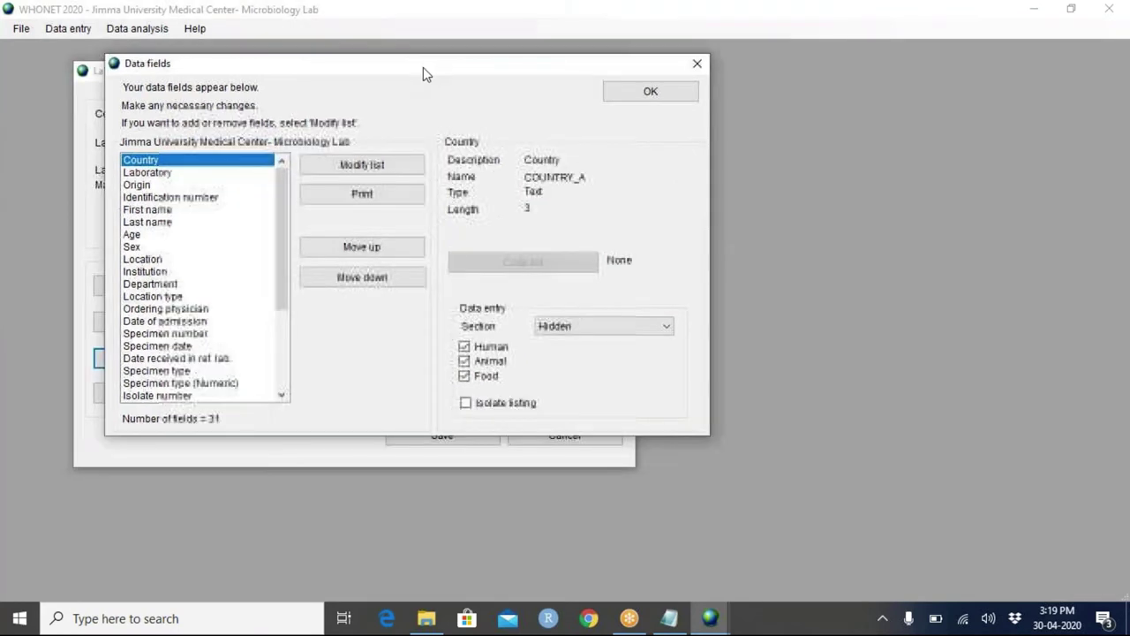
click(362, 167)
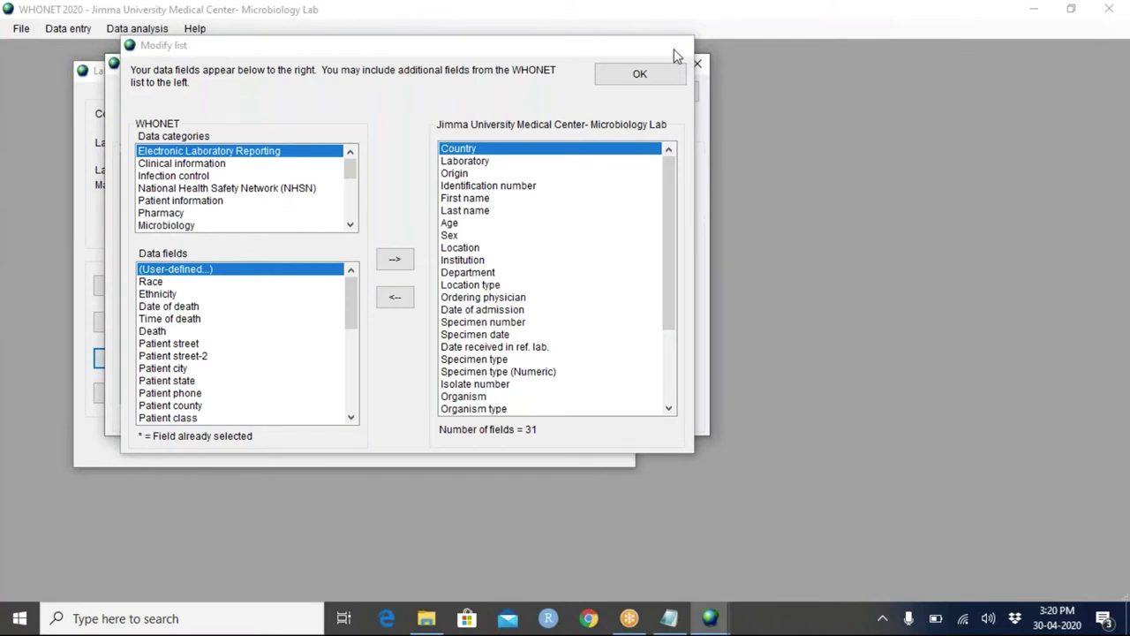
key(Return)
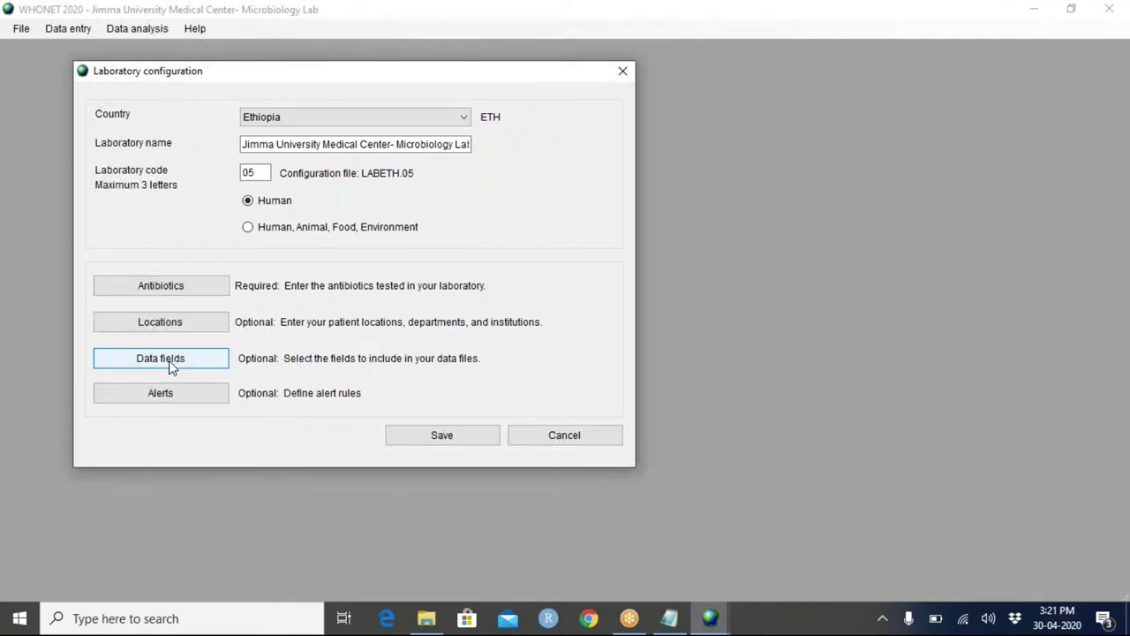
Add Prior antibiotic therapy from the Clinical information category to the laboratory's data fields and accept the modified list
click(172, 367)
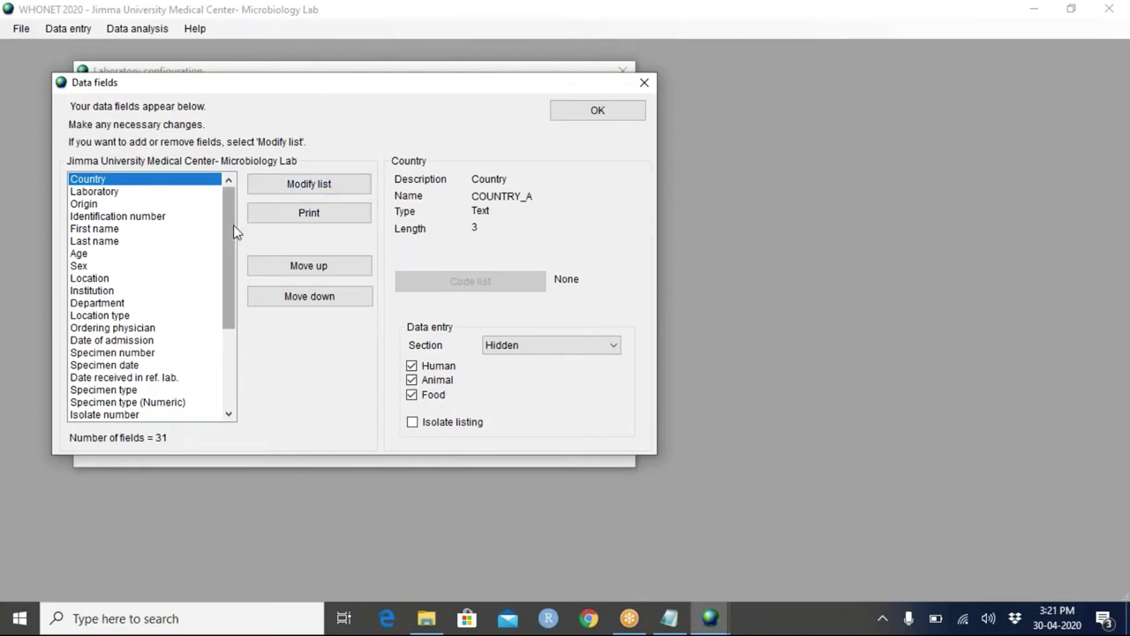
drag(235, 231, 221, 371)
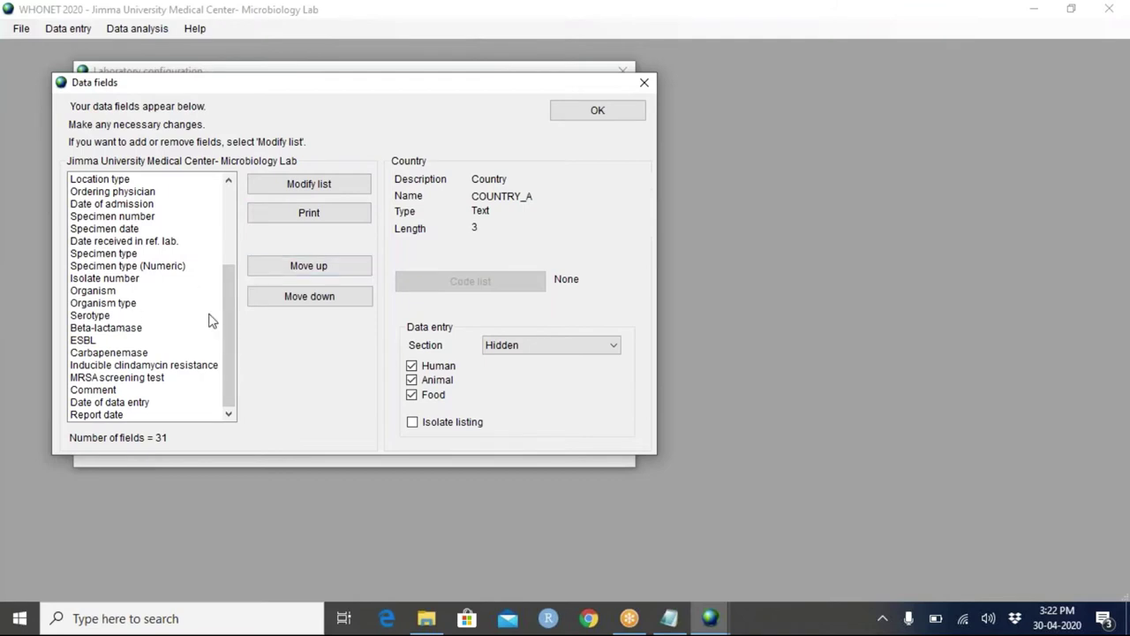
click(271, 194)
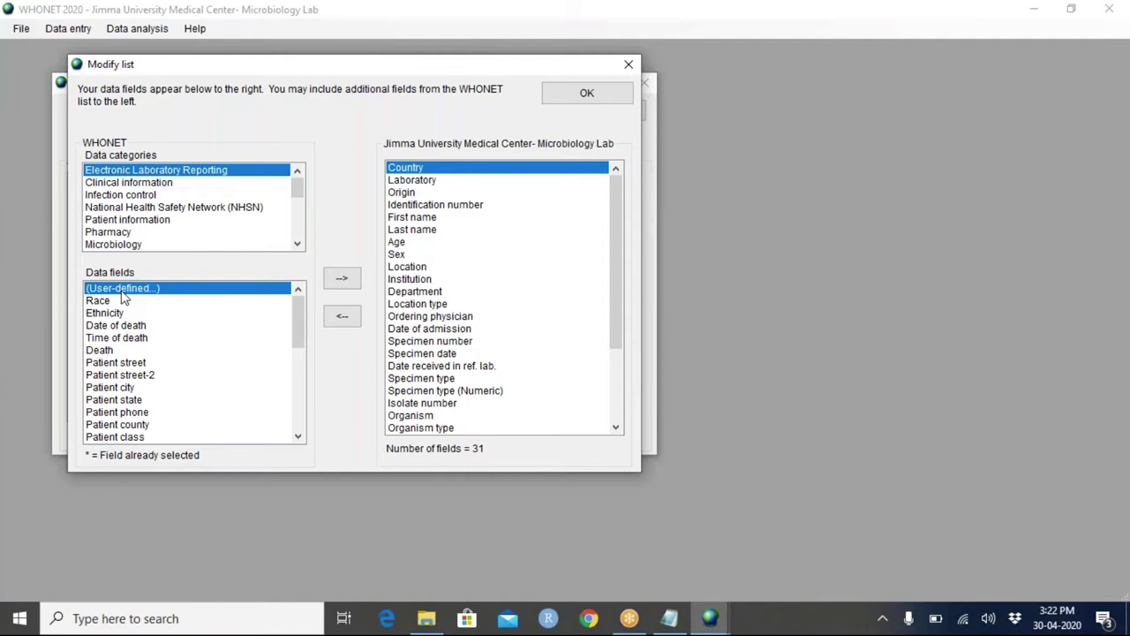
click(91, 182)
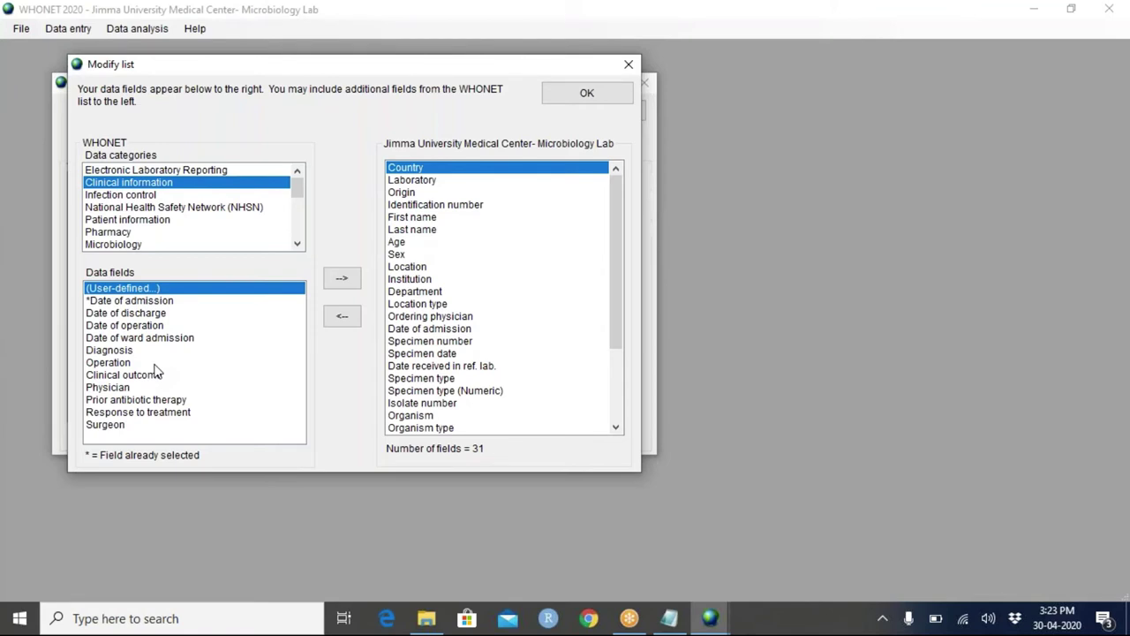
click(122, 402)
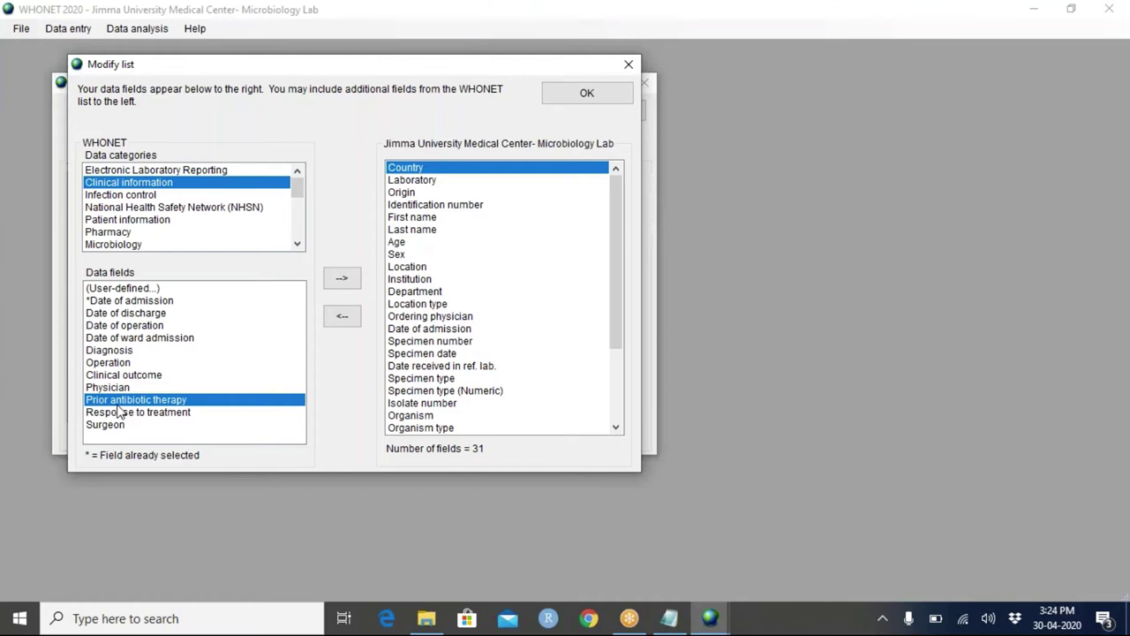
scroll(119, 413, down, 1)
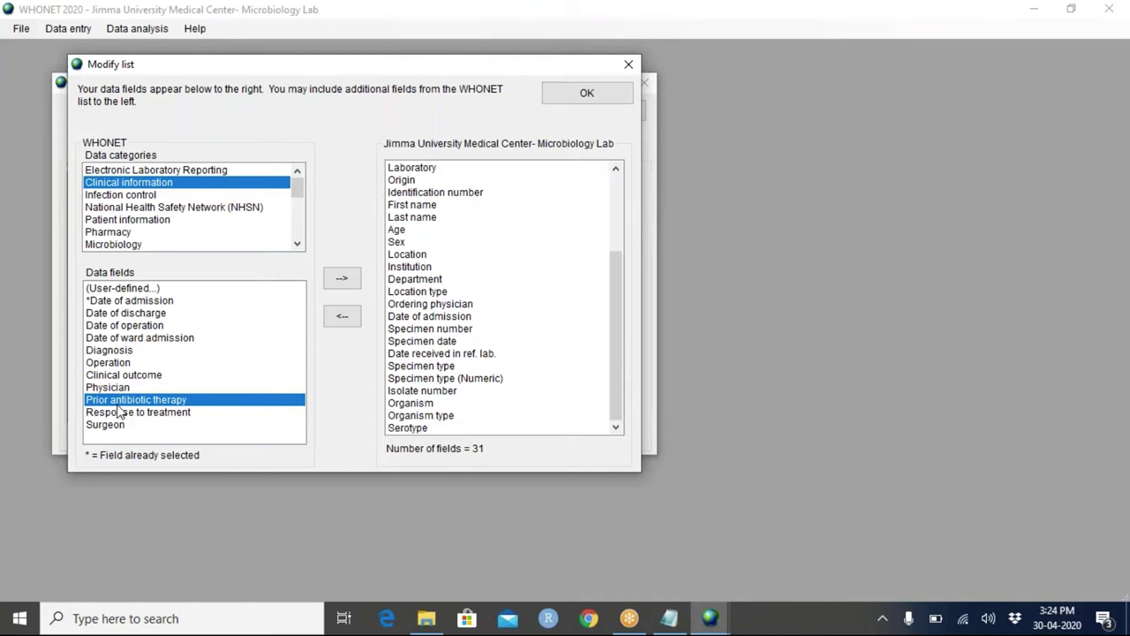
scroll(119, 413, down, 1)
scroll(119, 414, down, 4)
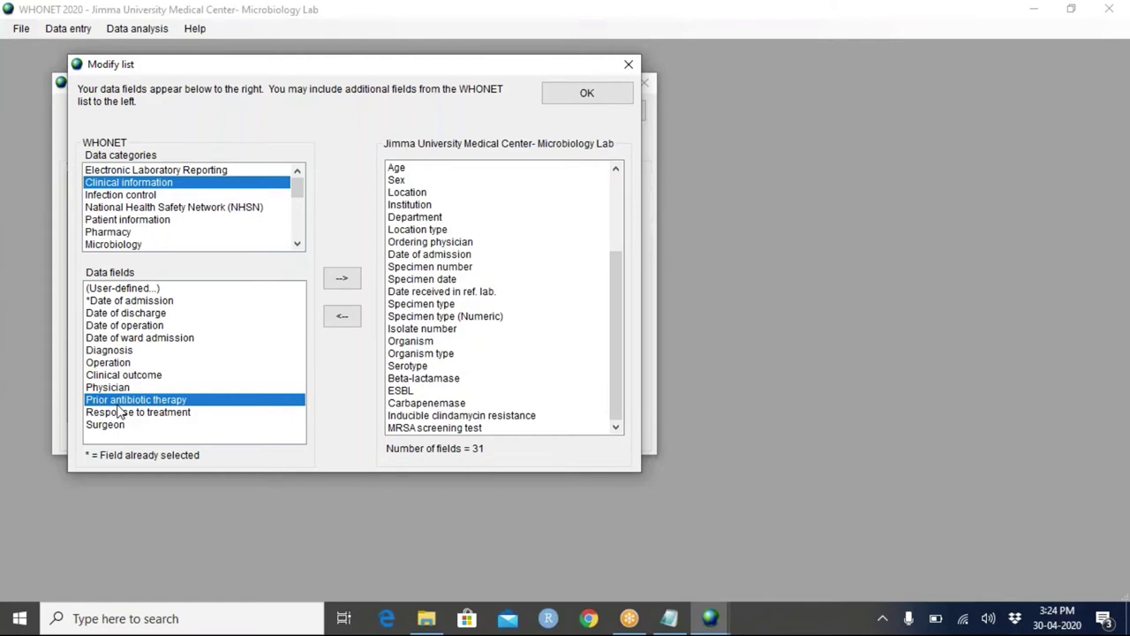
double_click(119, 405)
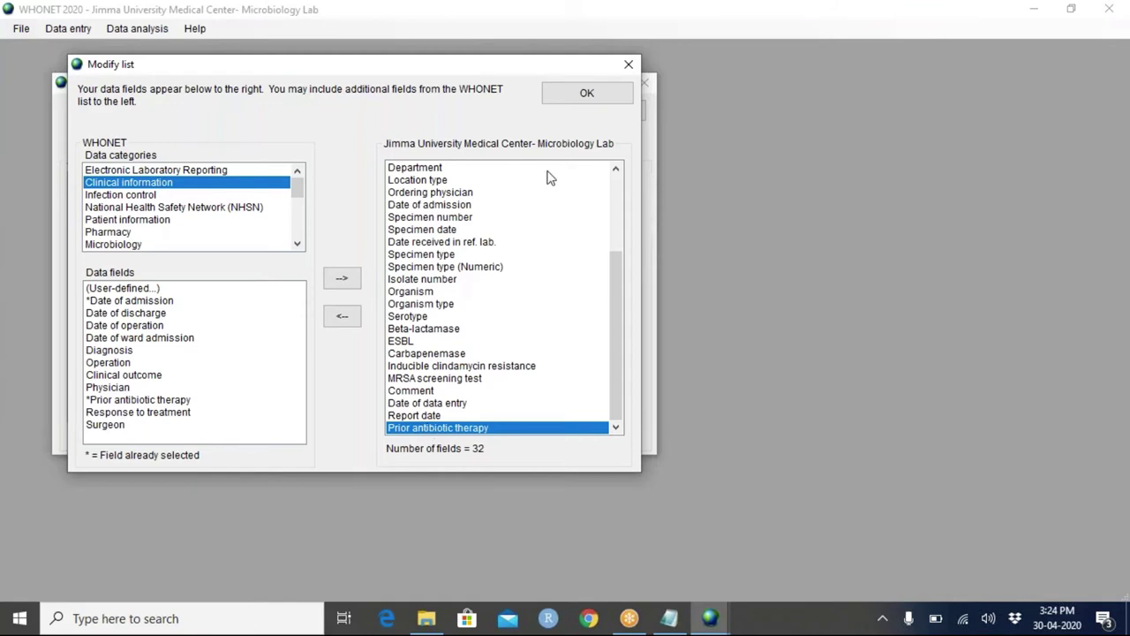
click(585, 96)
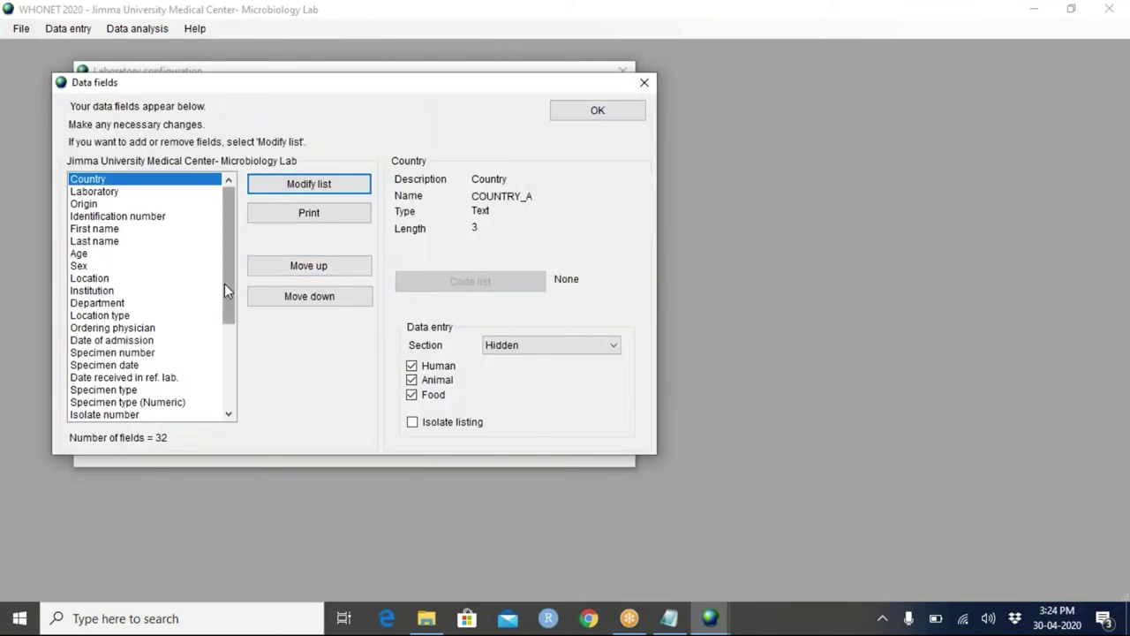
Examine the Prior antibiotic therapy field's code list options, length and data entry settings, keeping them as they are
drag(225, 283, 219, 372)
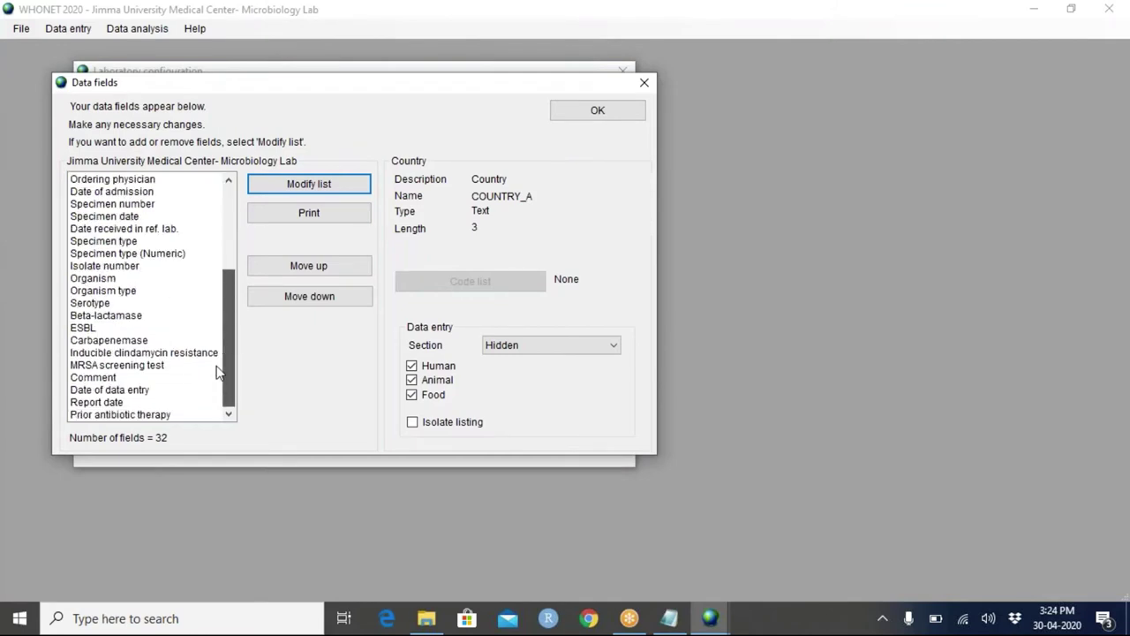
click(141, 414)
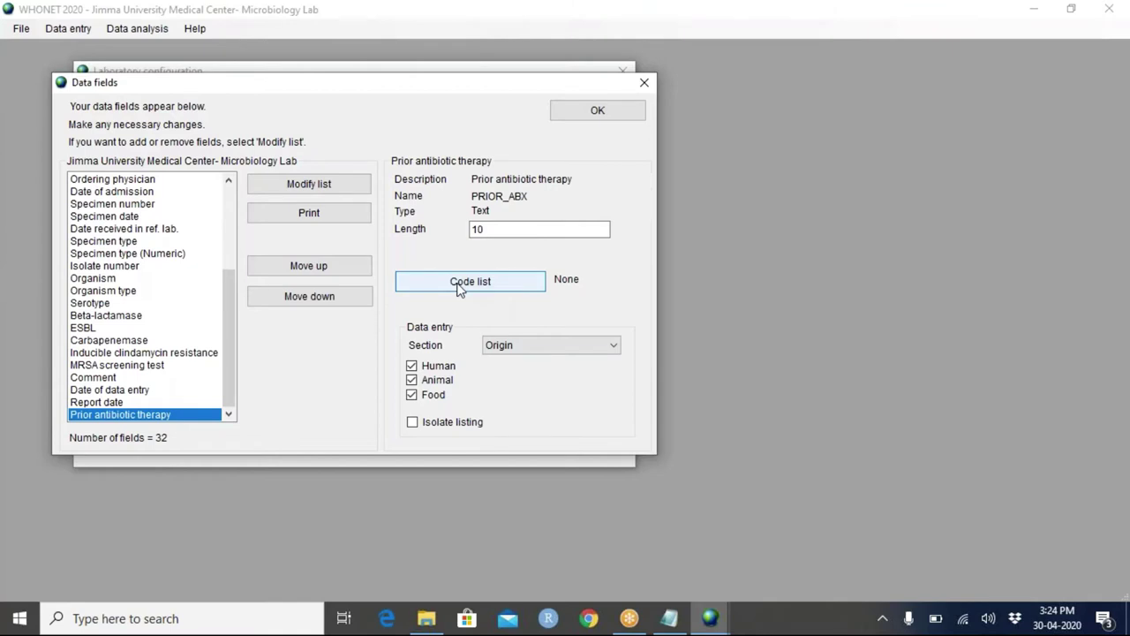
click(459, 289)
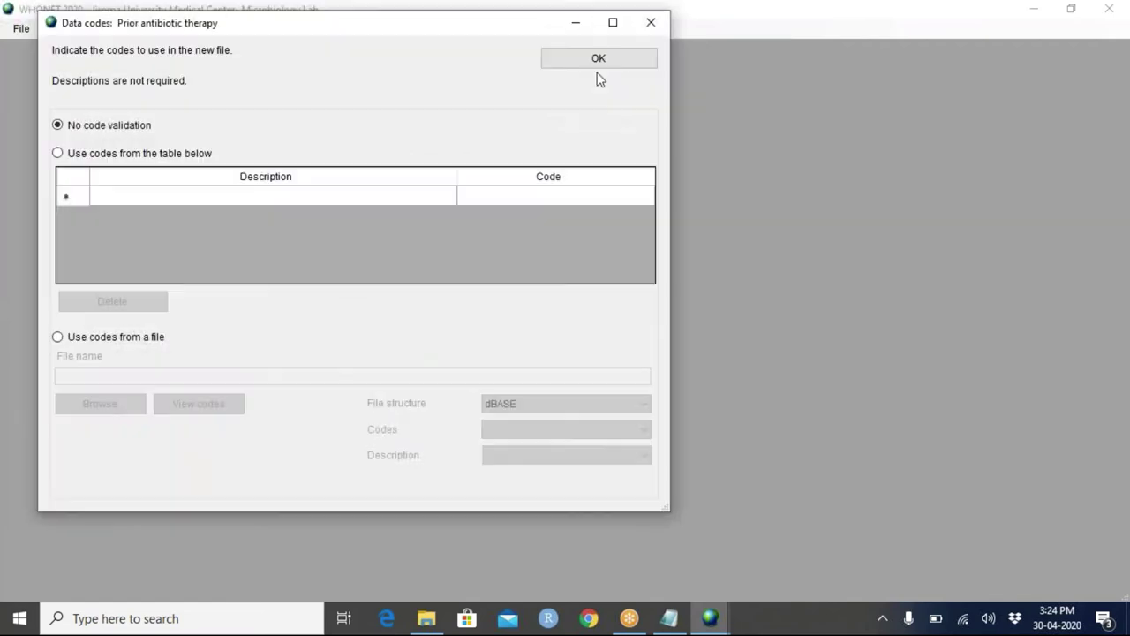
click(649, 26)
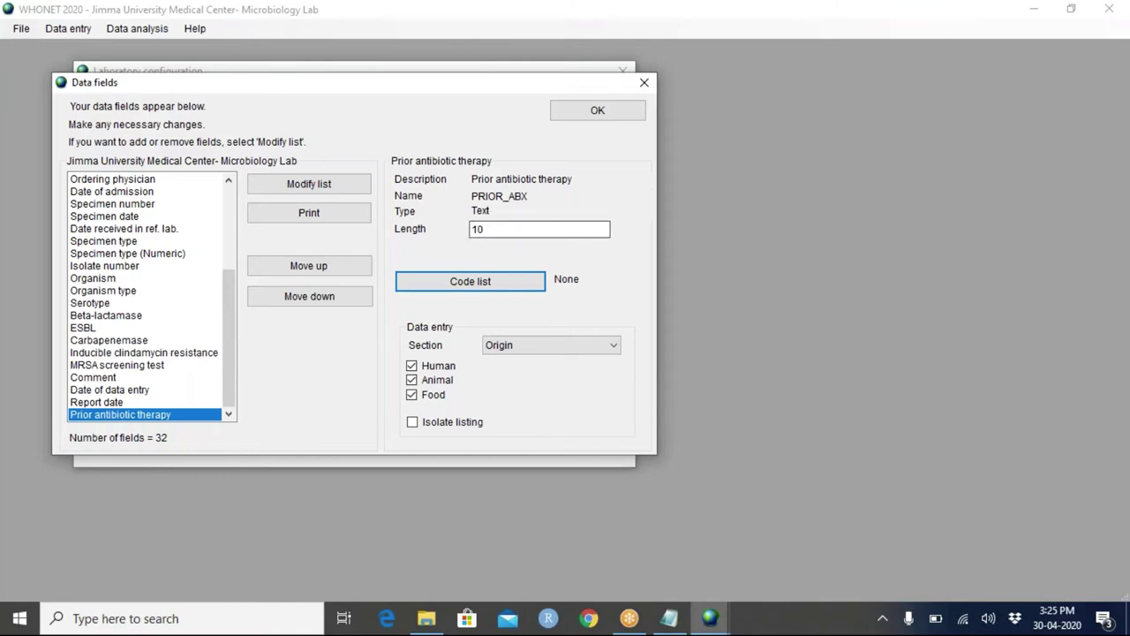
click(484, 230)
drag(485, 230, 474, 228)
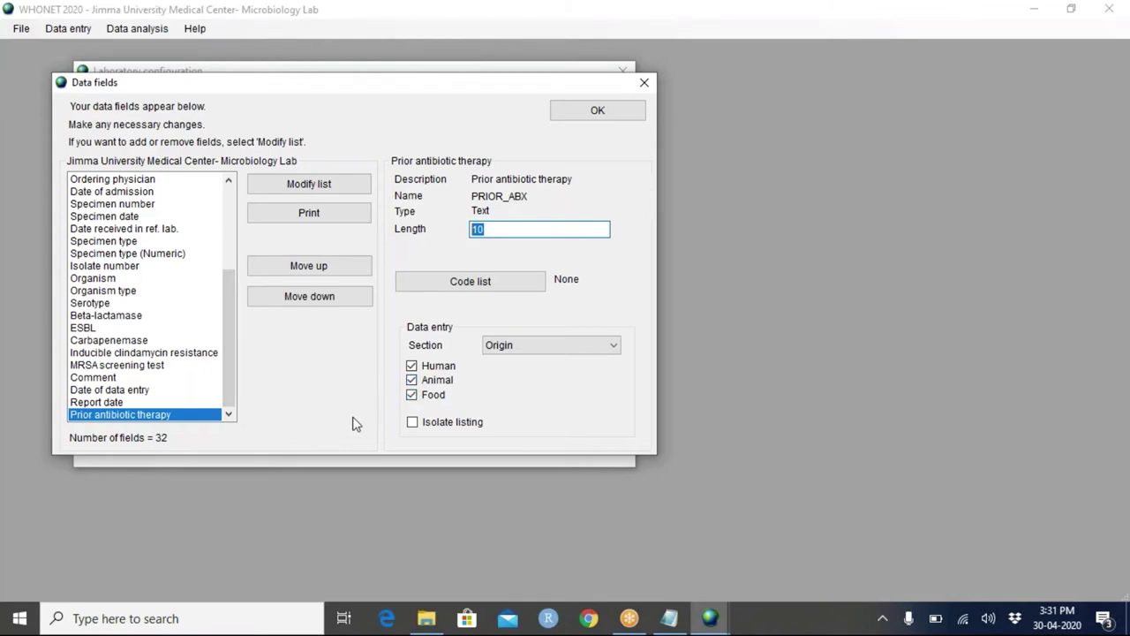
click(426, 385)
click(420, 385)
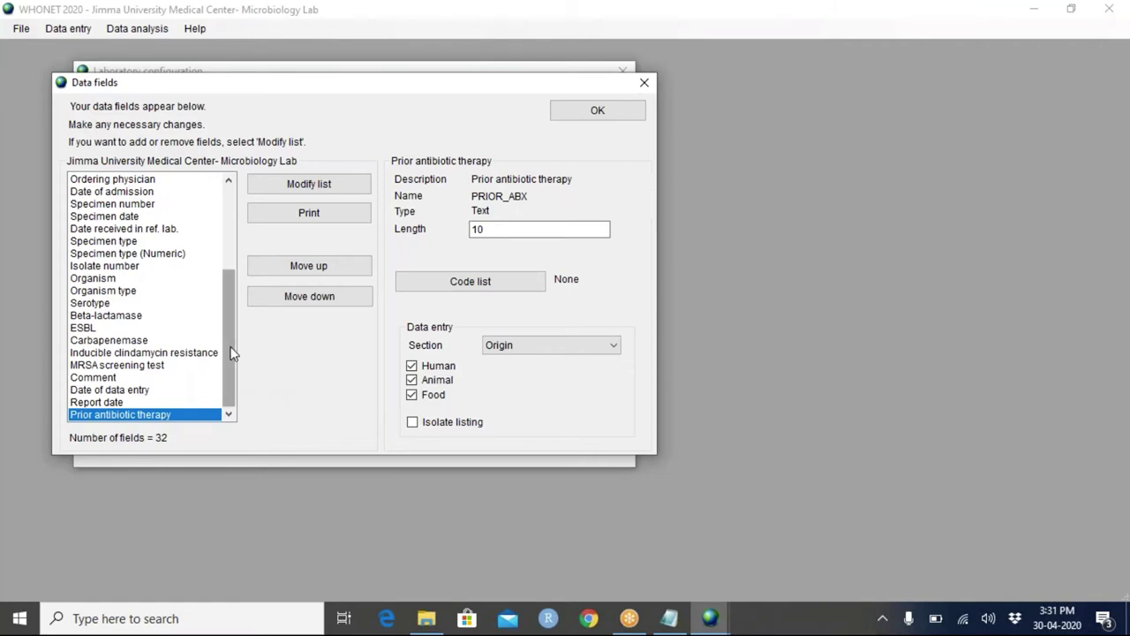
Check the properties of the First name, Sex and Prior antibiotic therapy fields, and accept the data fields
drag(232, 353, 228, 257)
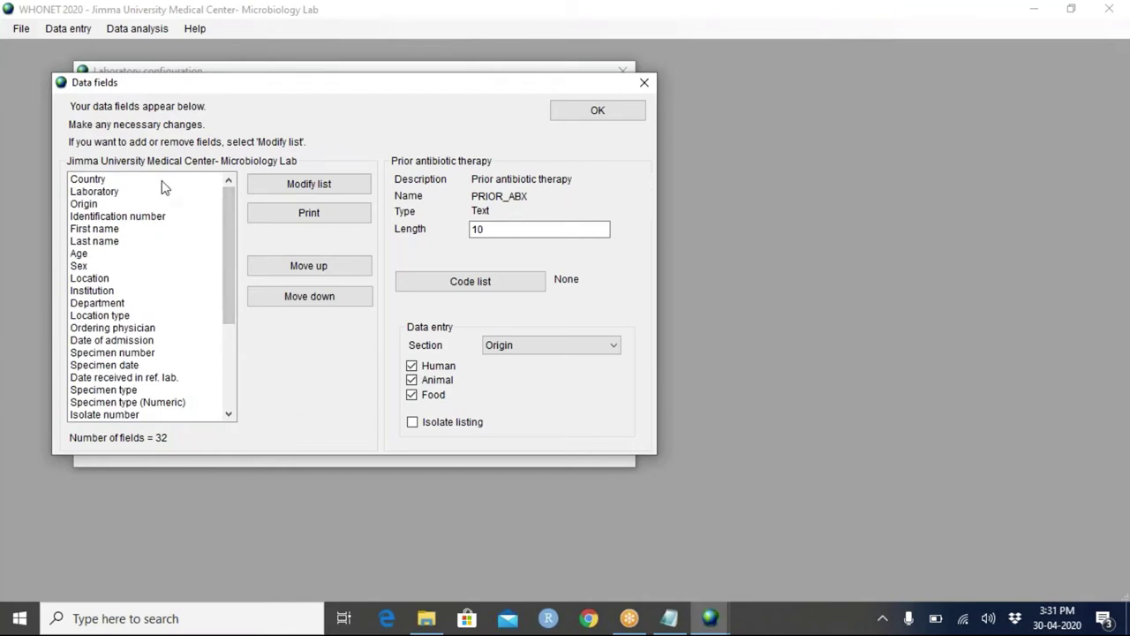
click(99, 231)
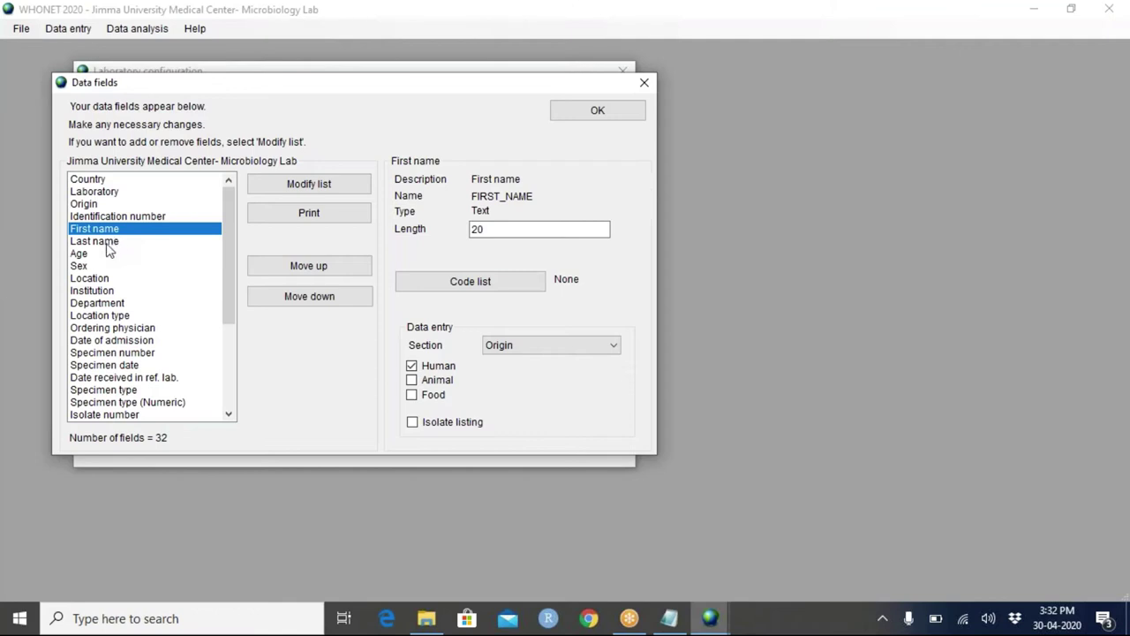
click(80, 265)
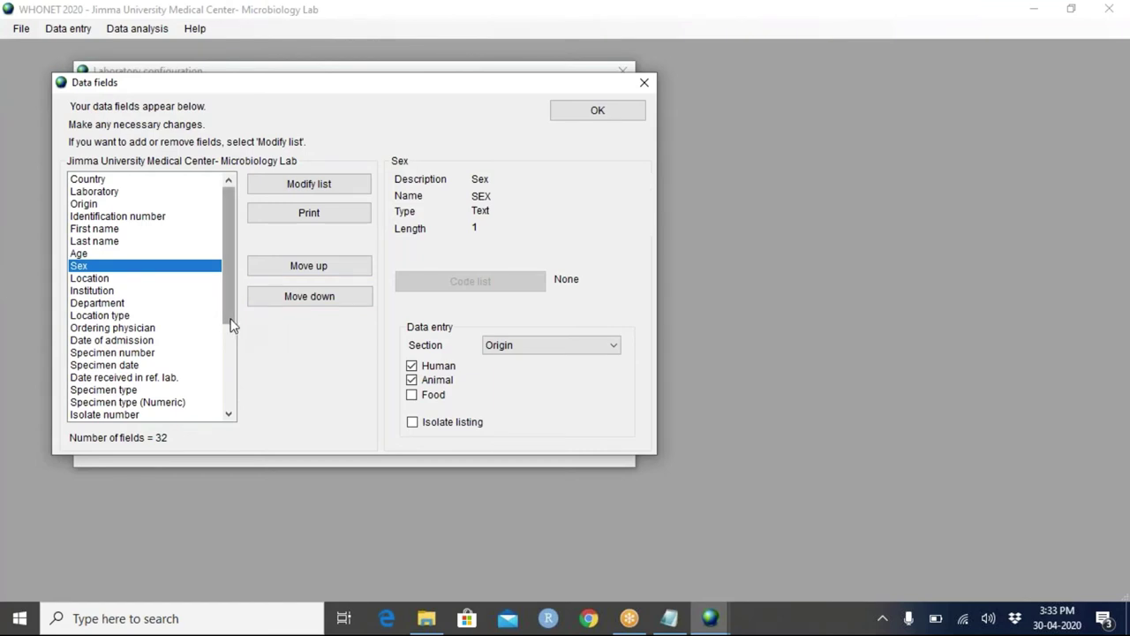
drag(231, 333, 292, 373)
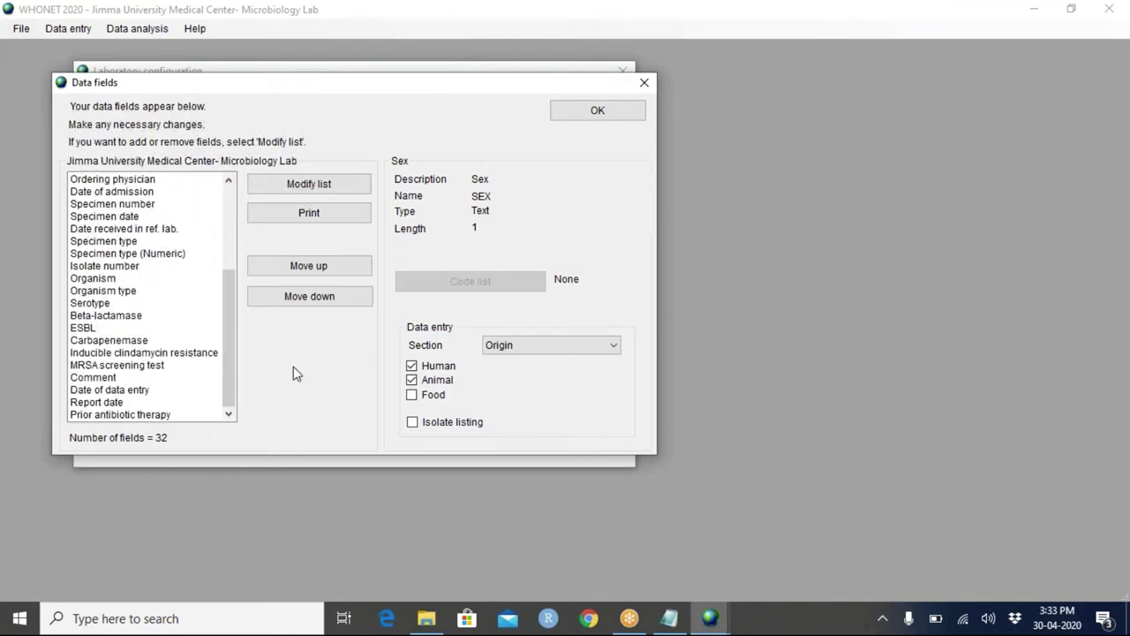
click(113, 415)
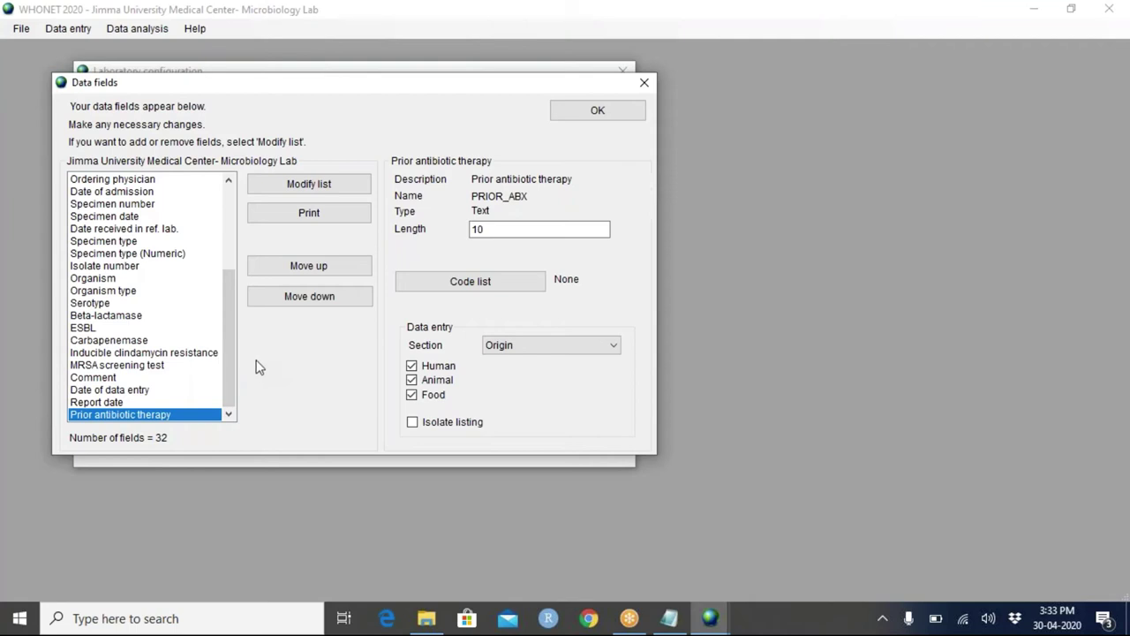
click(571, 121)
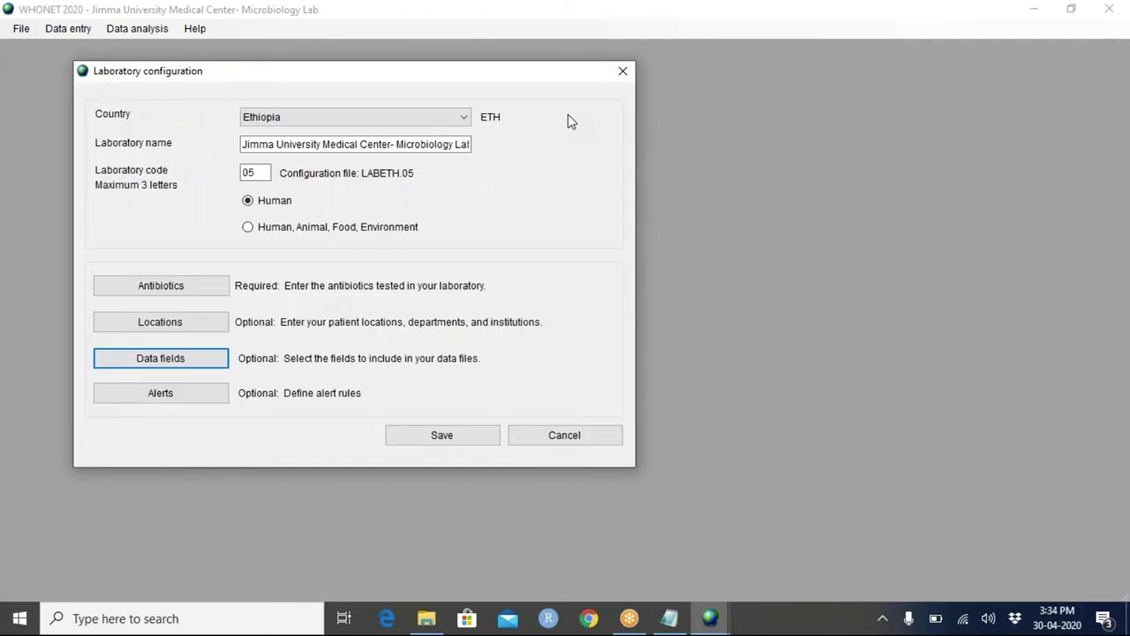
Change the laboratory code to 11 and save the configuration, agreeing to create the new configuration file LABETH.11
click(255, 173)
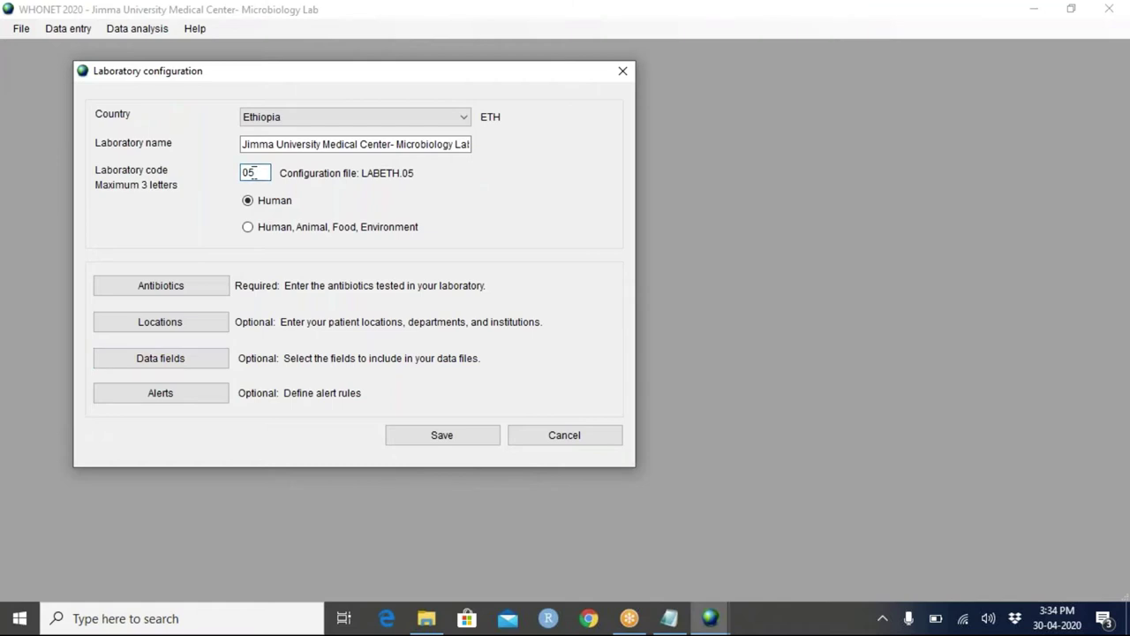
key(BackSpace)
key(BackSpace)
text(11)
click(460, 436)
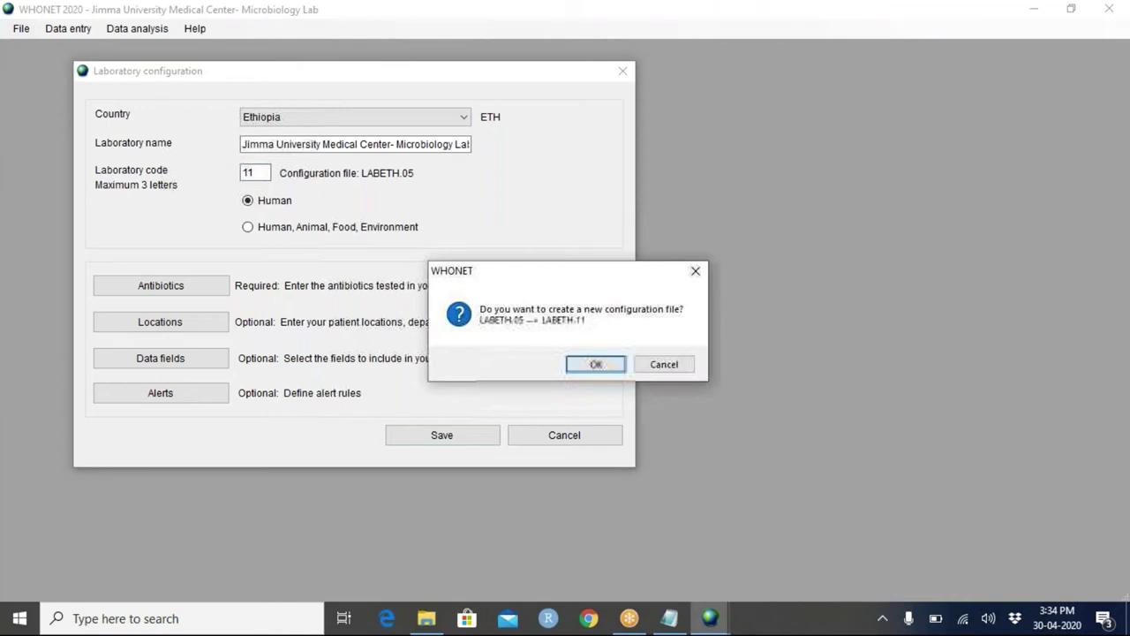
click(597, 365)
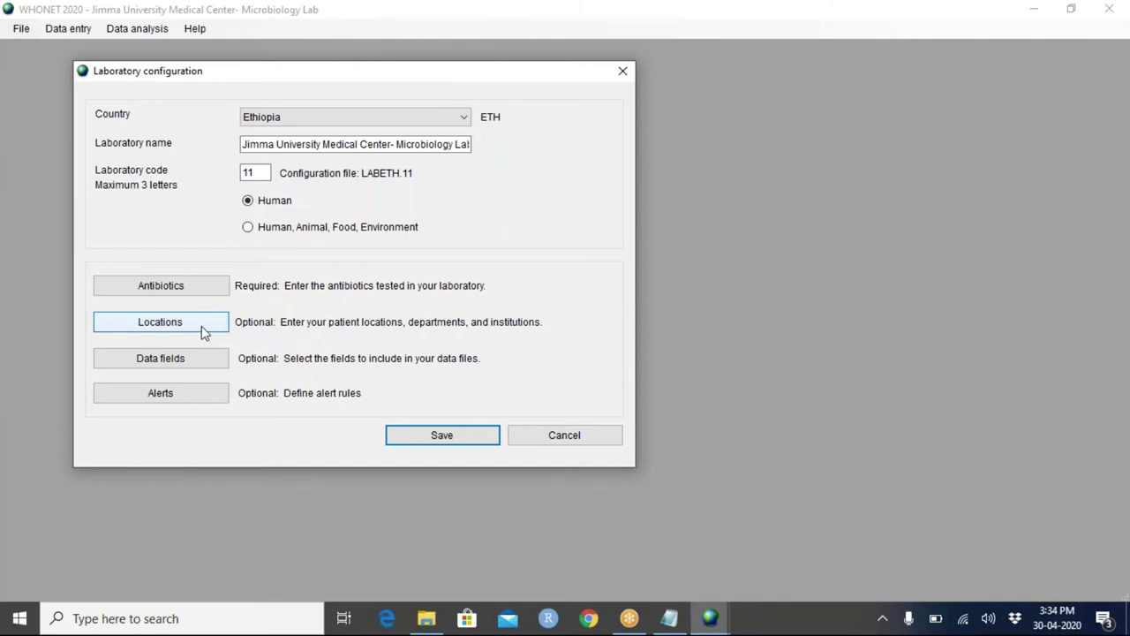
Modify the laboratory's data fields list by adding Patient city from the Electronic Laboratory Reporting category
click(185, 355)
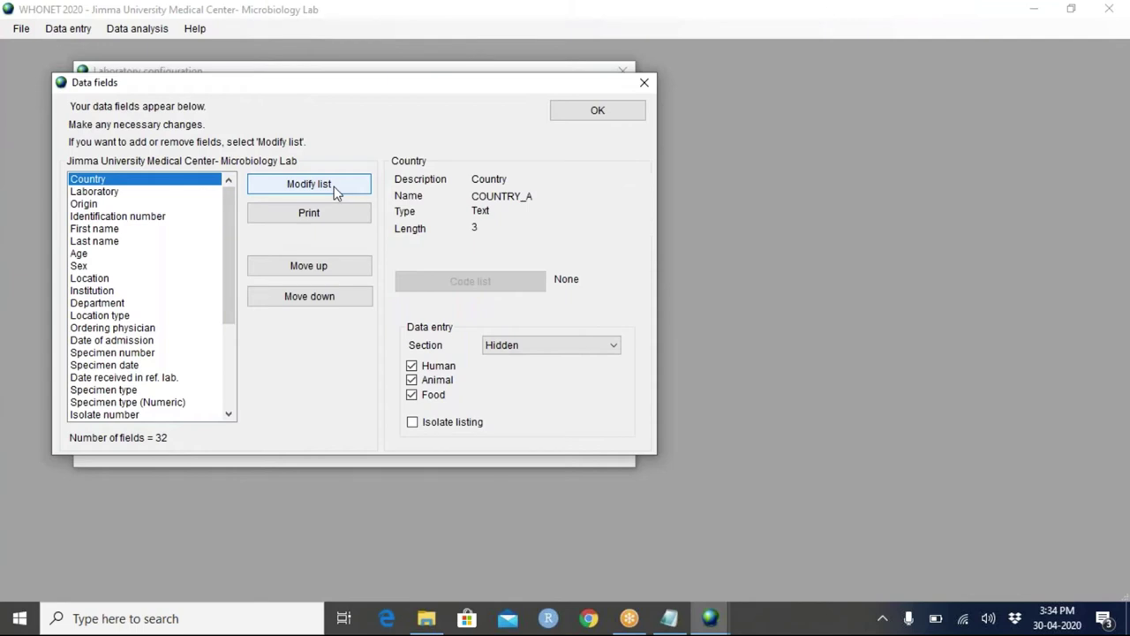
click(335, 193)
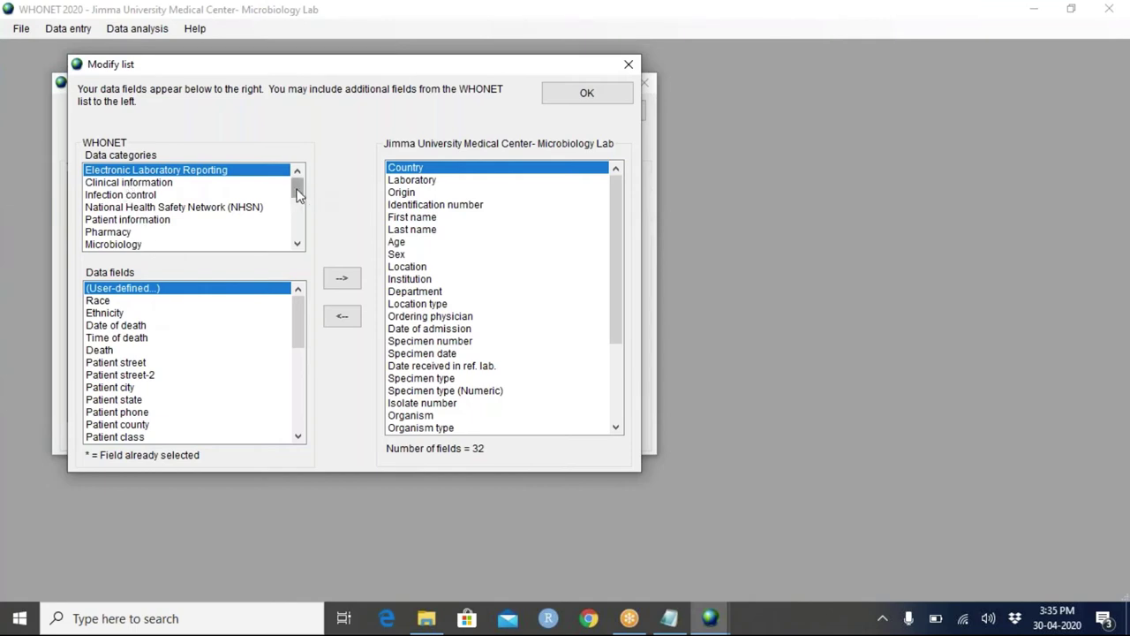
drag(298, 200, 622, 388)
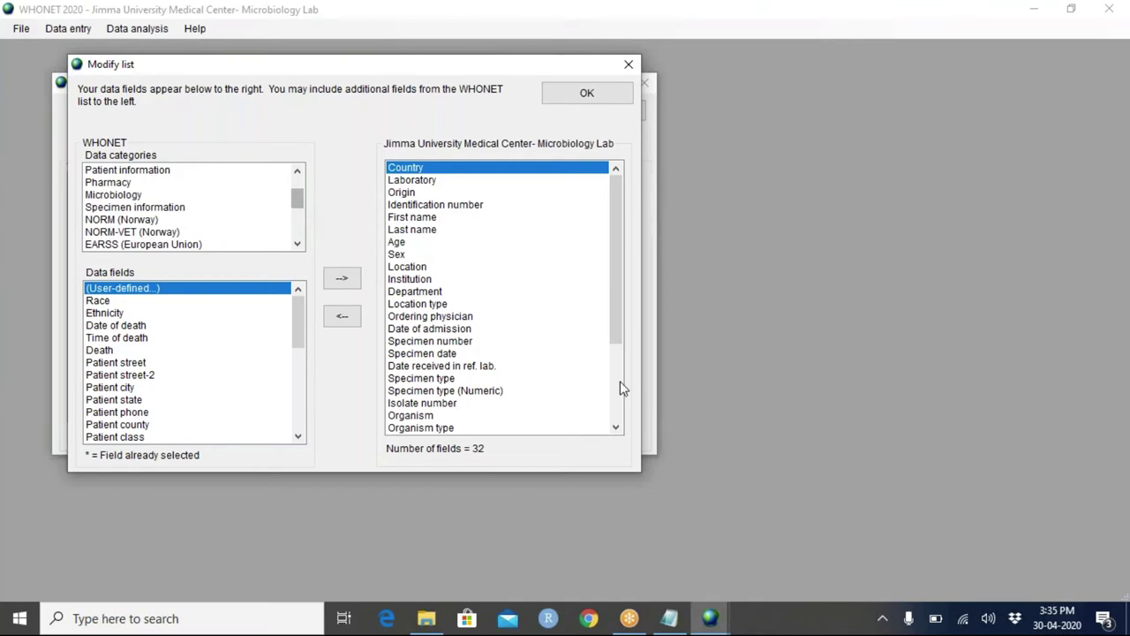
drag(619, 336, 498, 323)
click(126, 402)
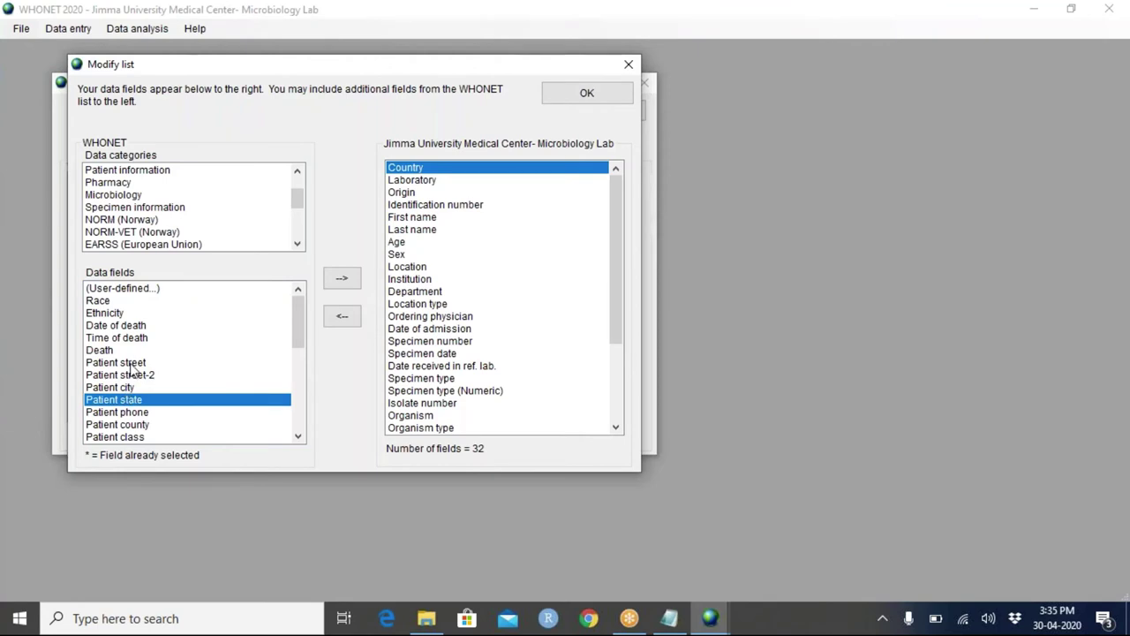
click(130, 364)
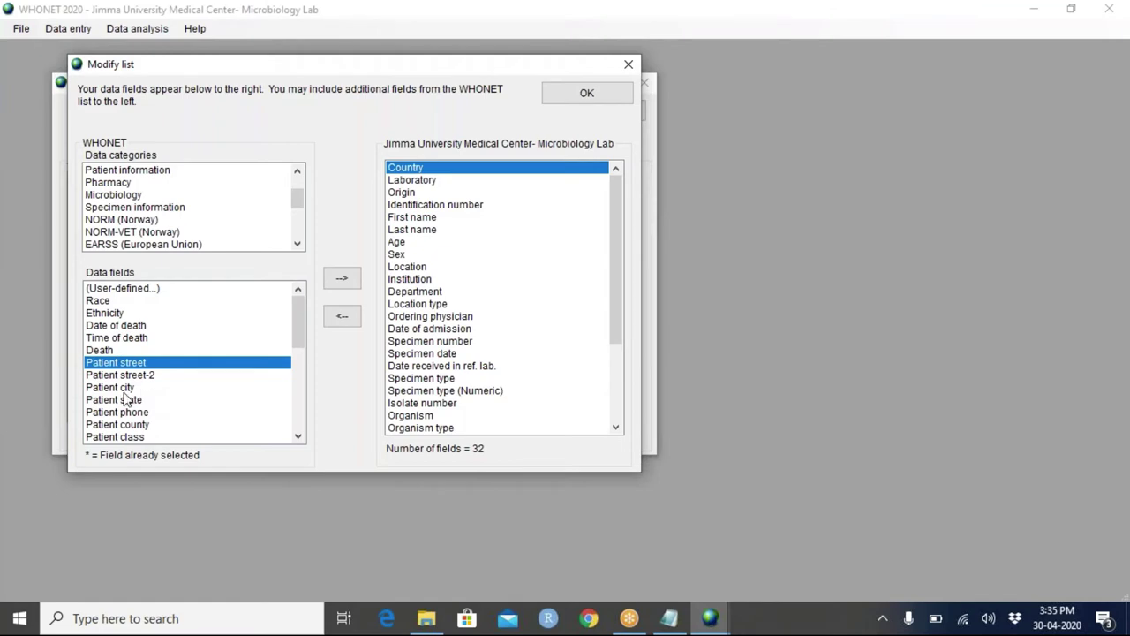
click(125, 392)
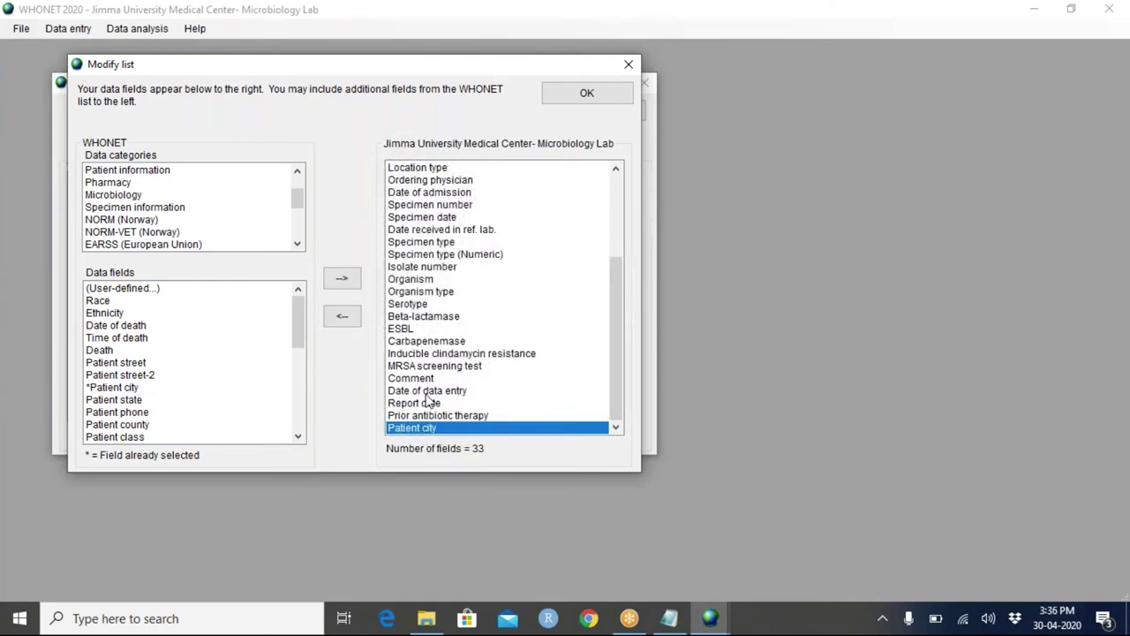
Add the Gram stain field from the Microbiology category to the laboratory's data fields
click(118, 196)
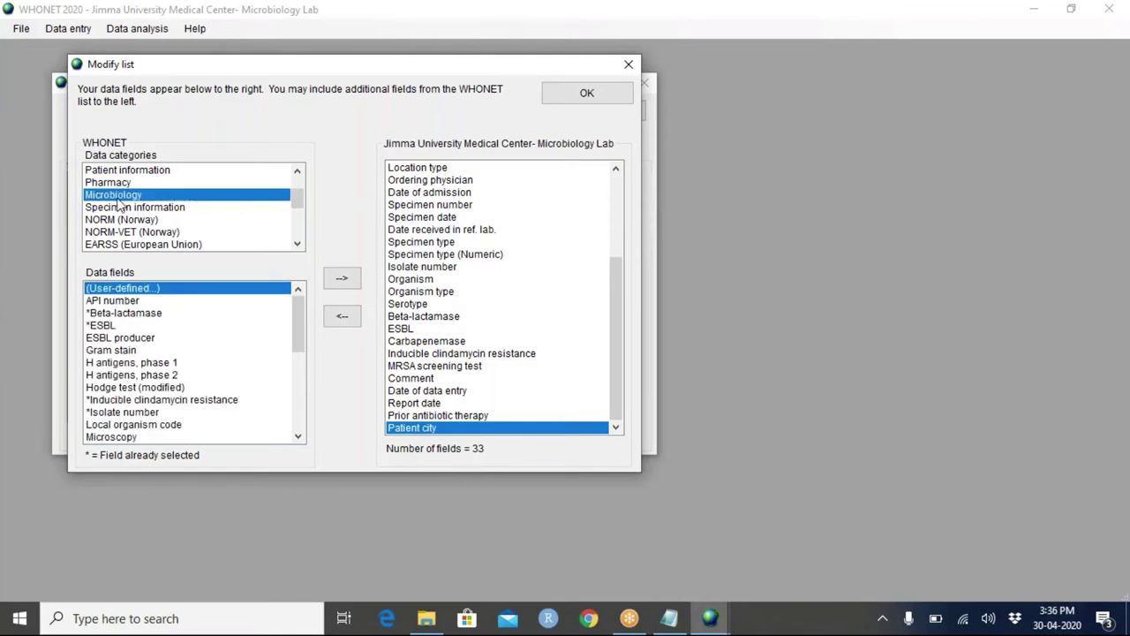
click(135, 351)
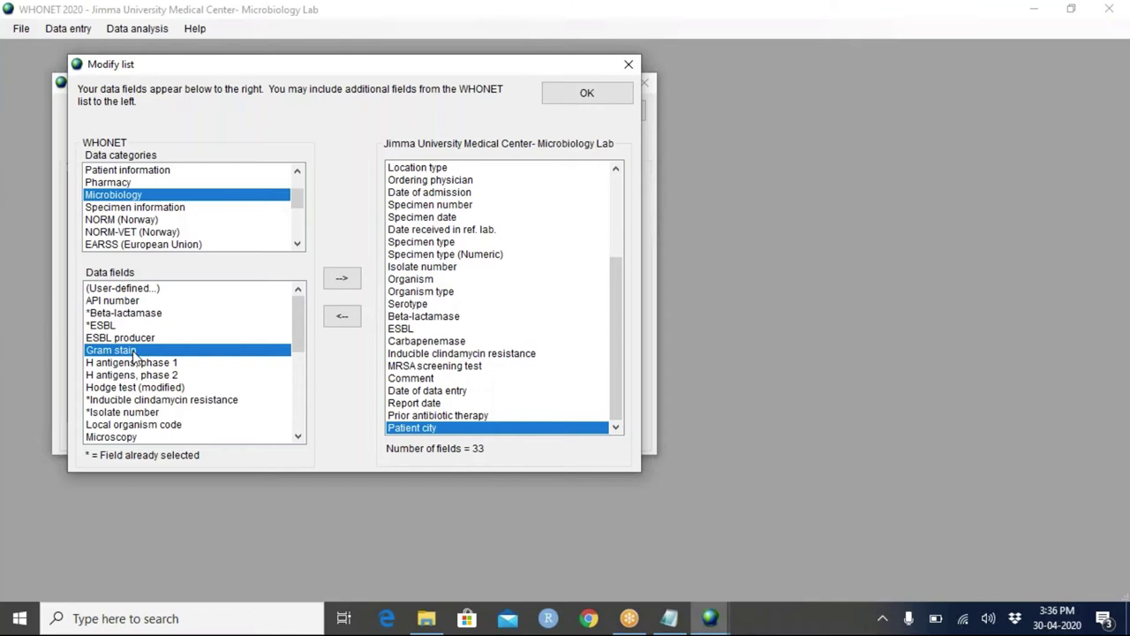
double_click(135, 351)
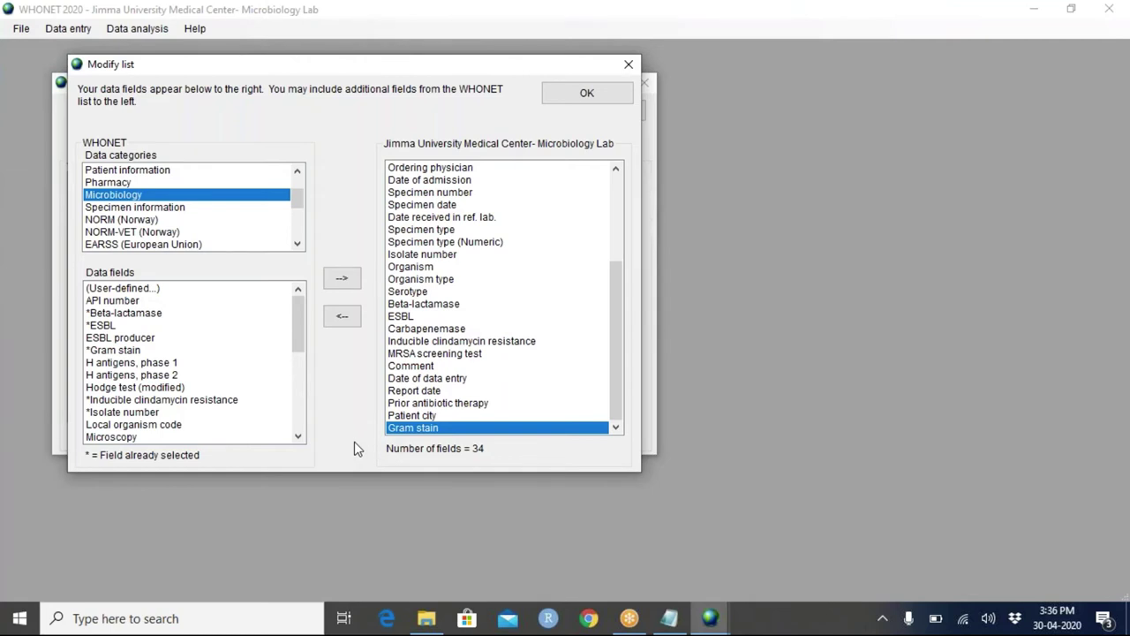
Create a user-defined field named TST with the description Types of Test, and accept the modified list
click(115, 290)
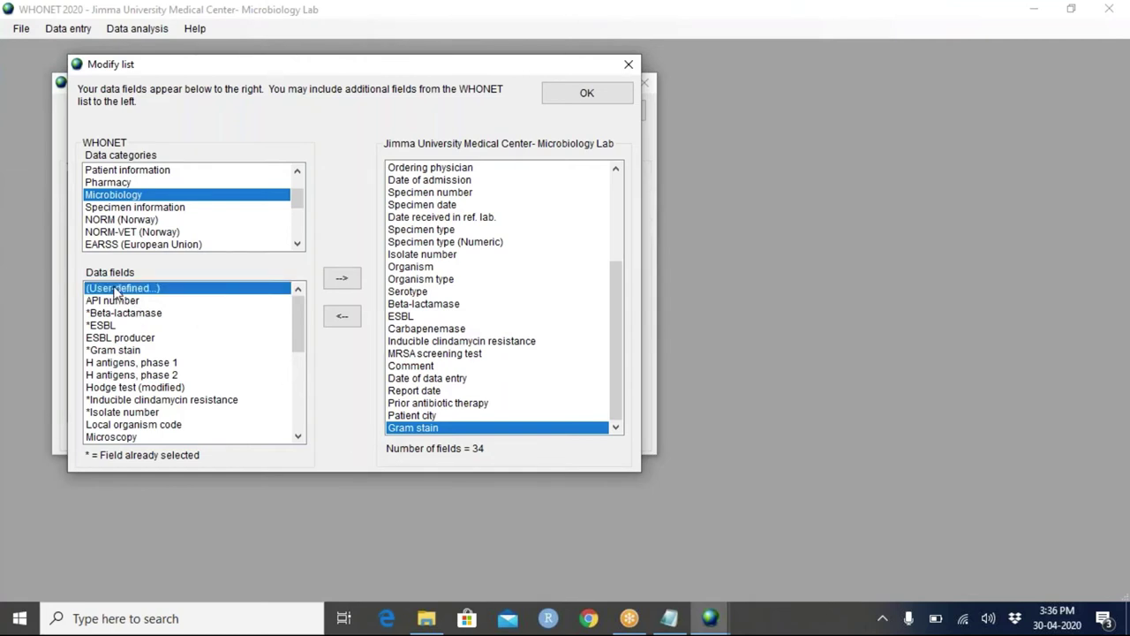
double_click(114, 292)
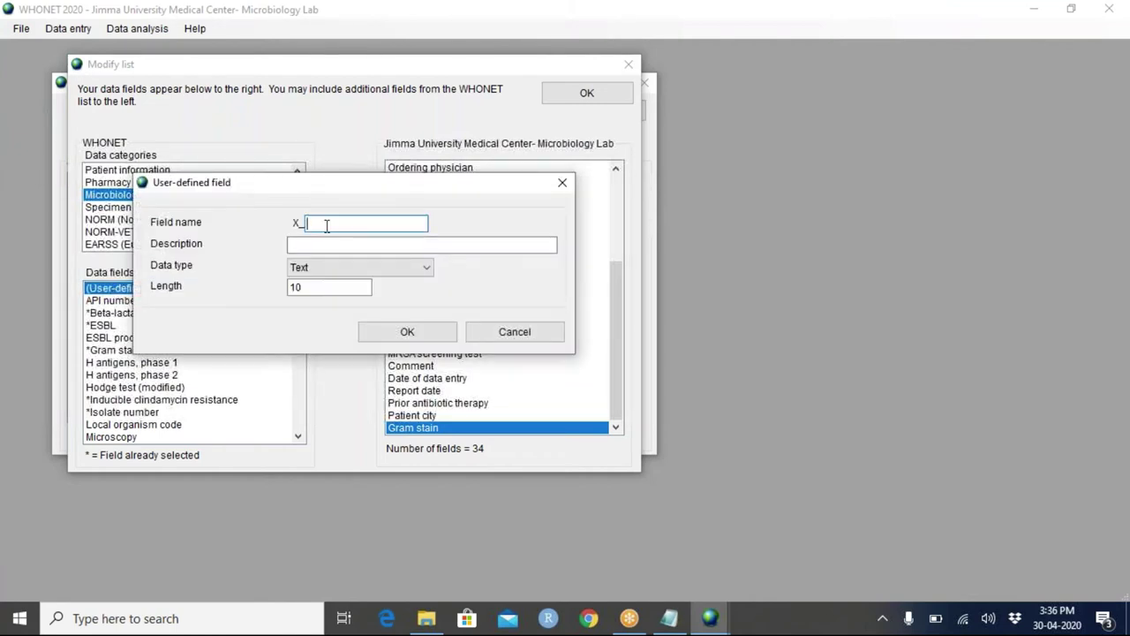
text(TST)
click(308, 244)
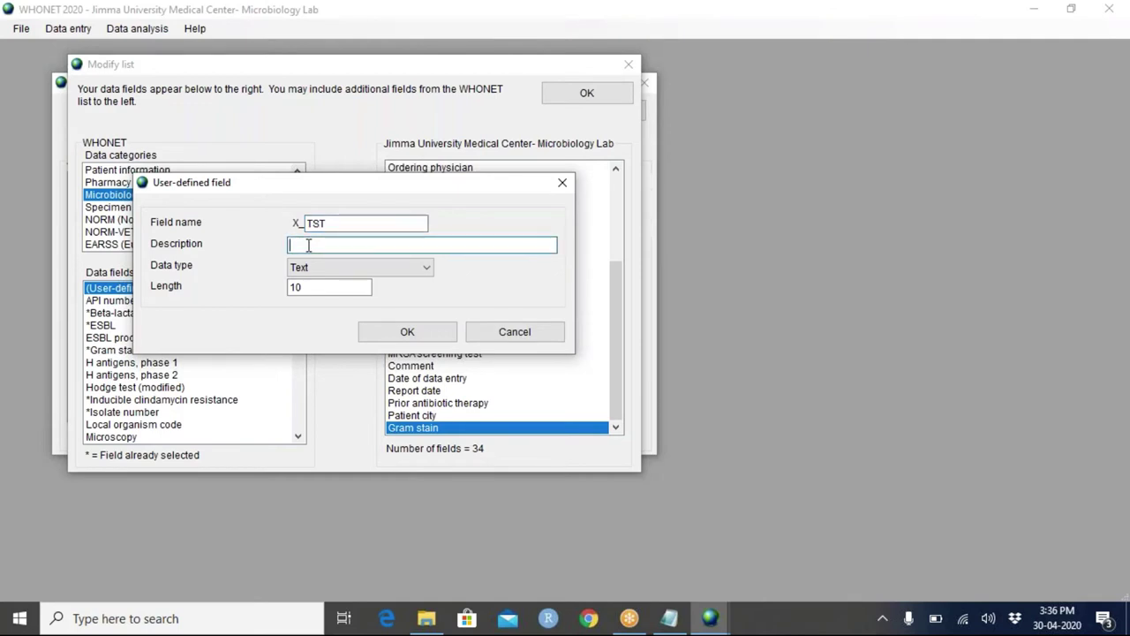
text(Types of Test)
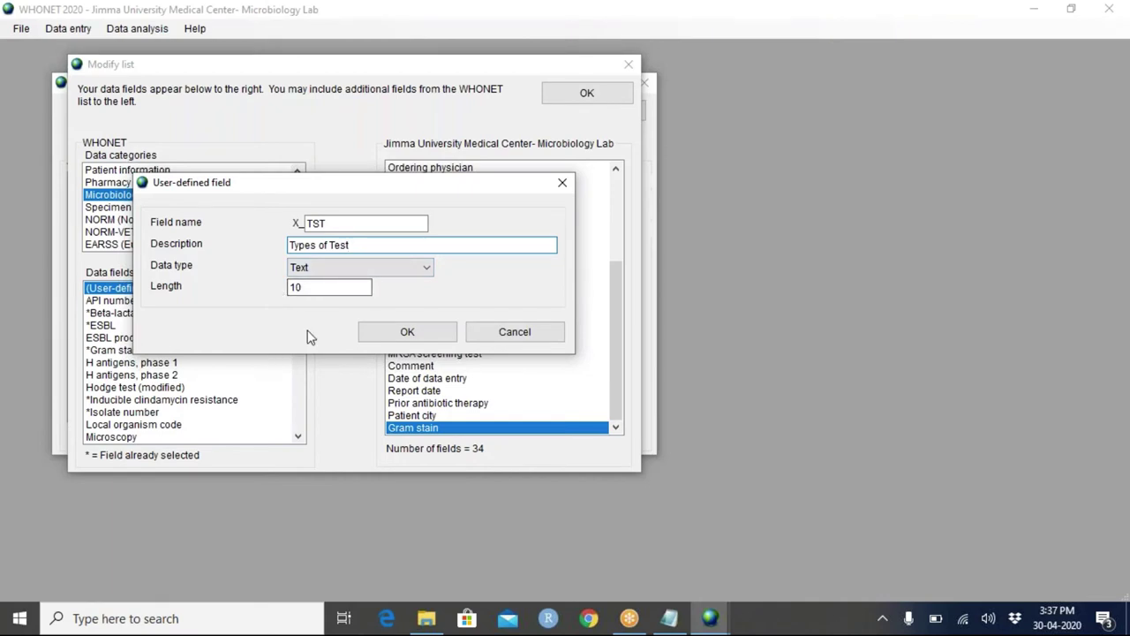
click(386, 333)
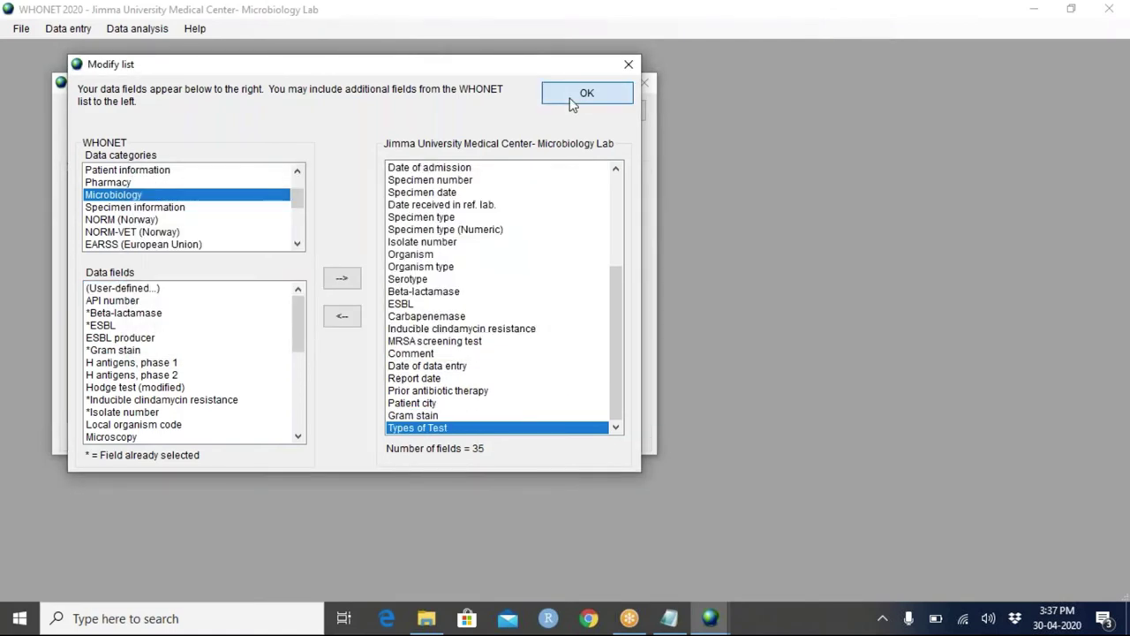
click(586, 93)
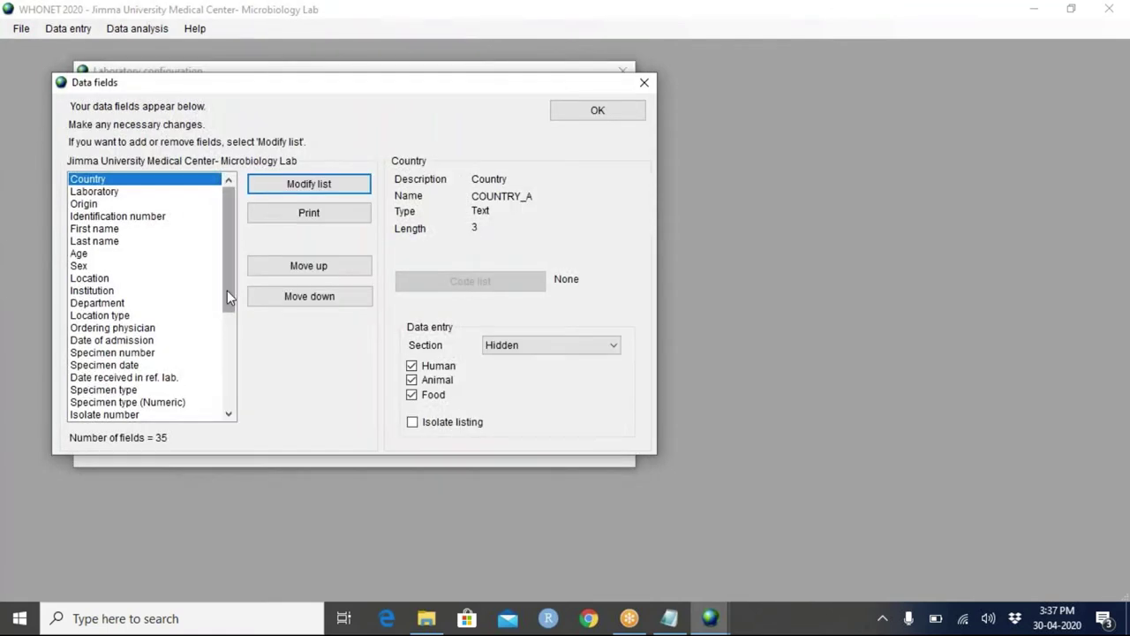
Check the properties and data entry sections of the Types of Test, Gram stain and Patient city fields
drag(227, 291, 232, 396)
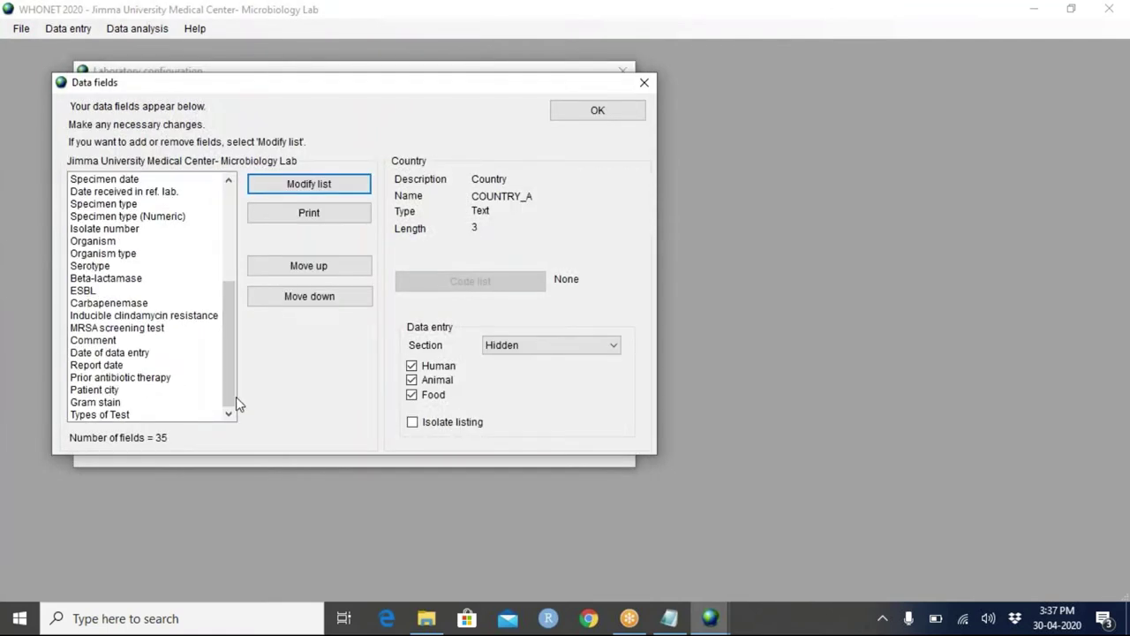
click(107, 415)
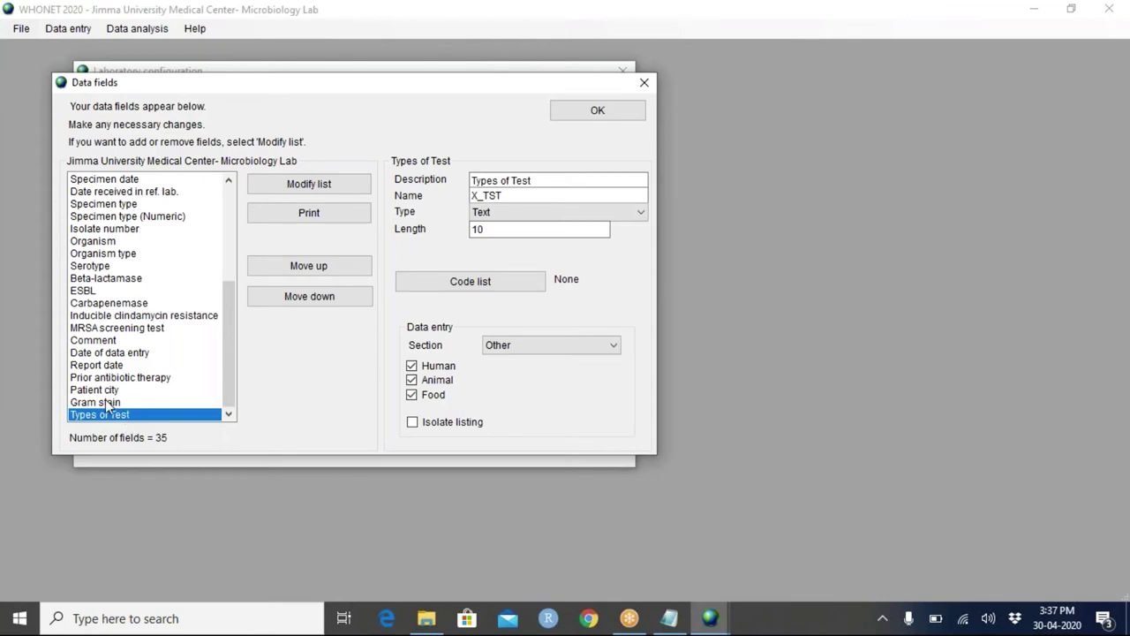
click(106, 403)
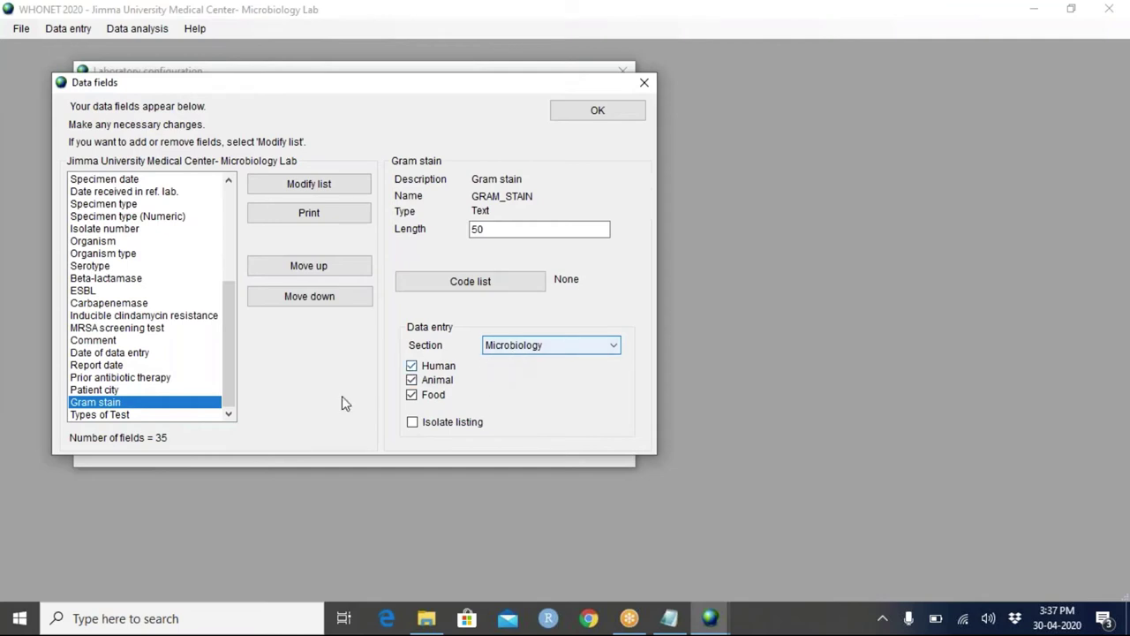
click(85, 390)
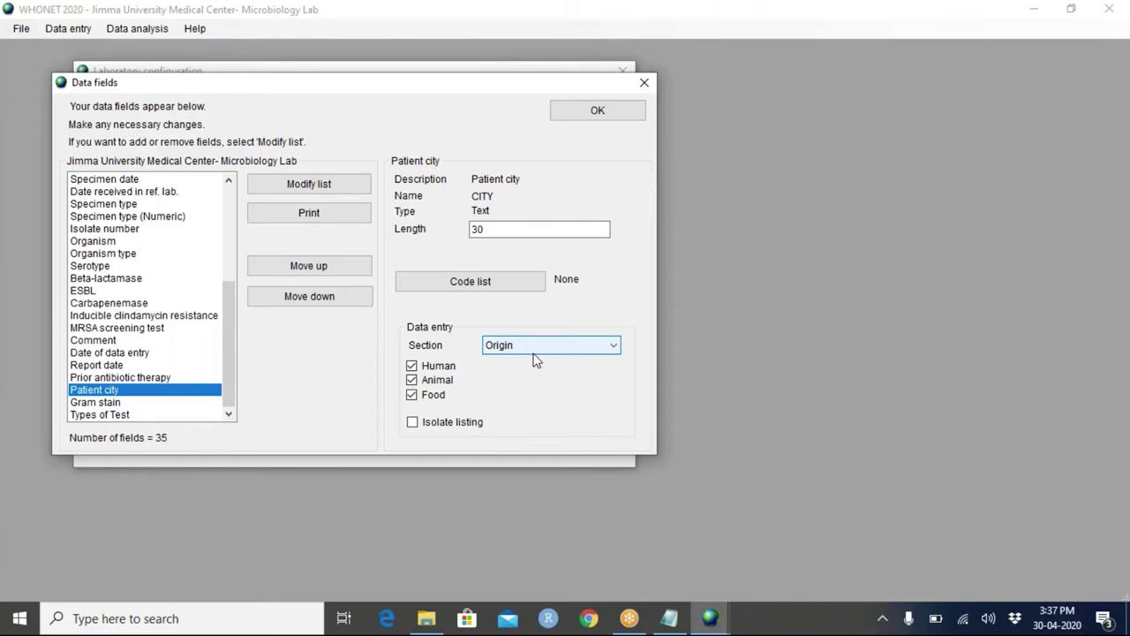
click(100, 417)
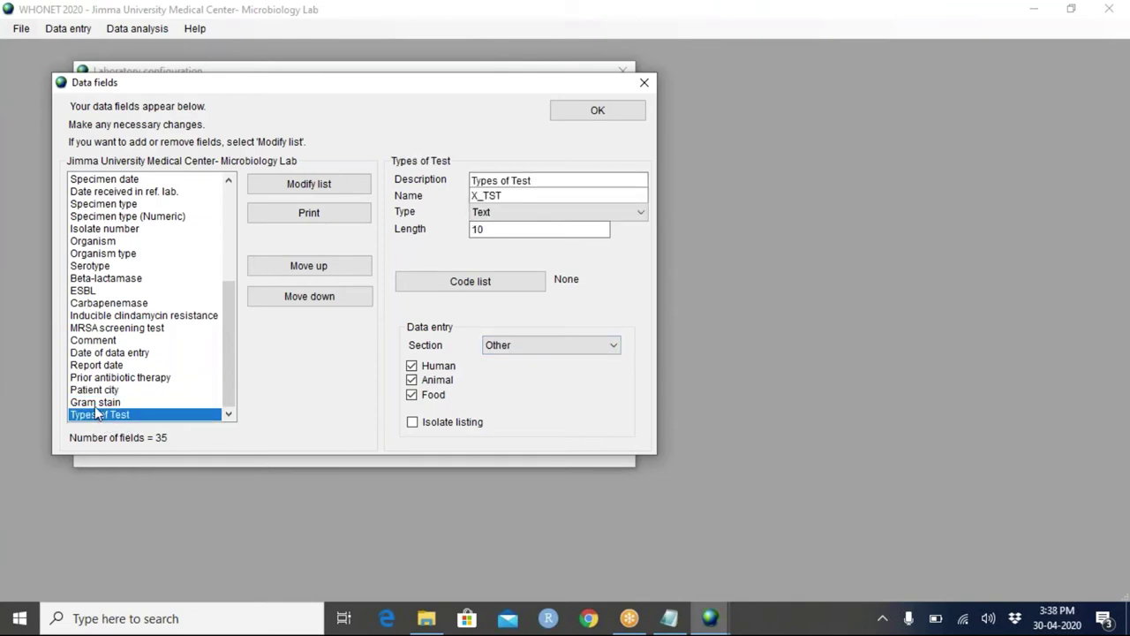
click(97, 408)
Set the data entry section of the Patient city field to Location
click(98, 392)
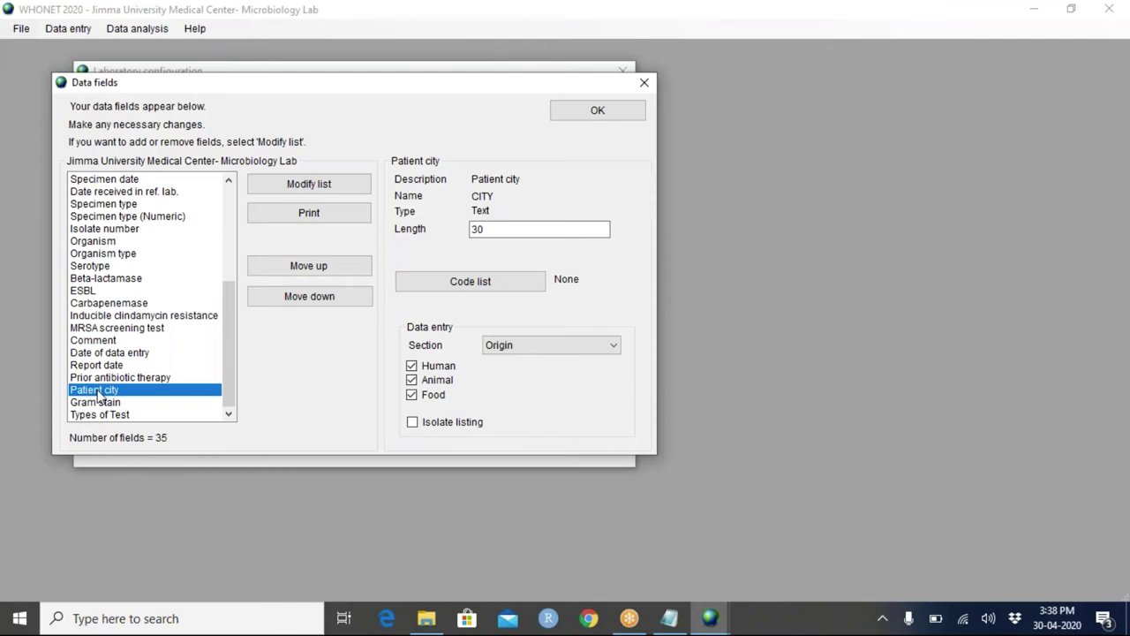
click(532, 346)
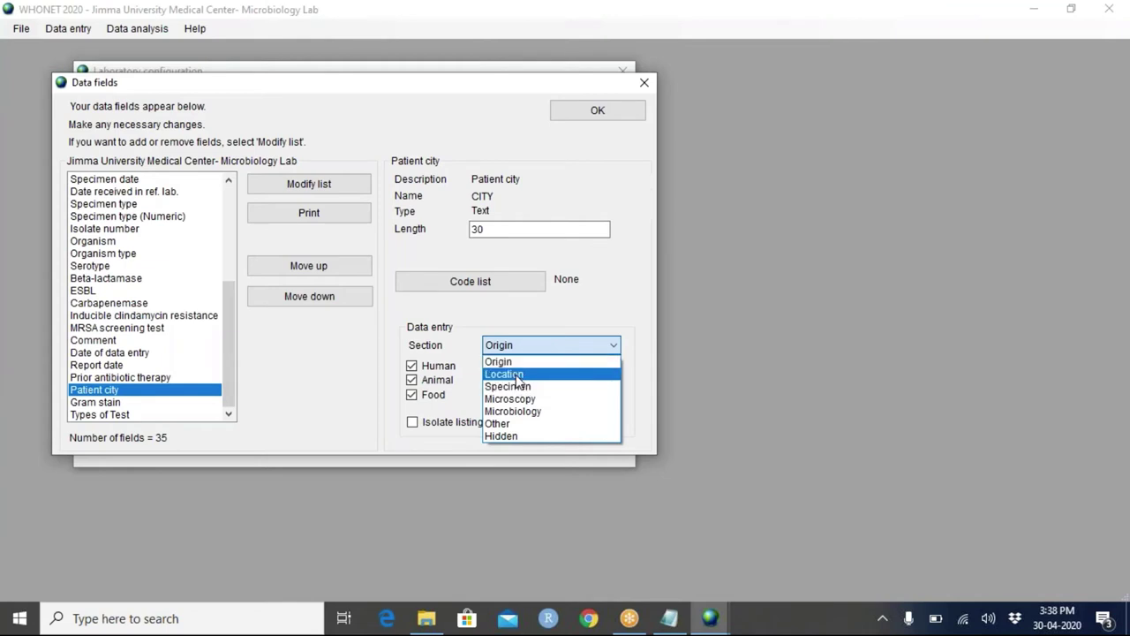
click(517, 374)
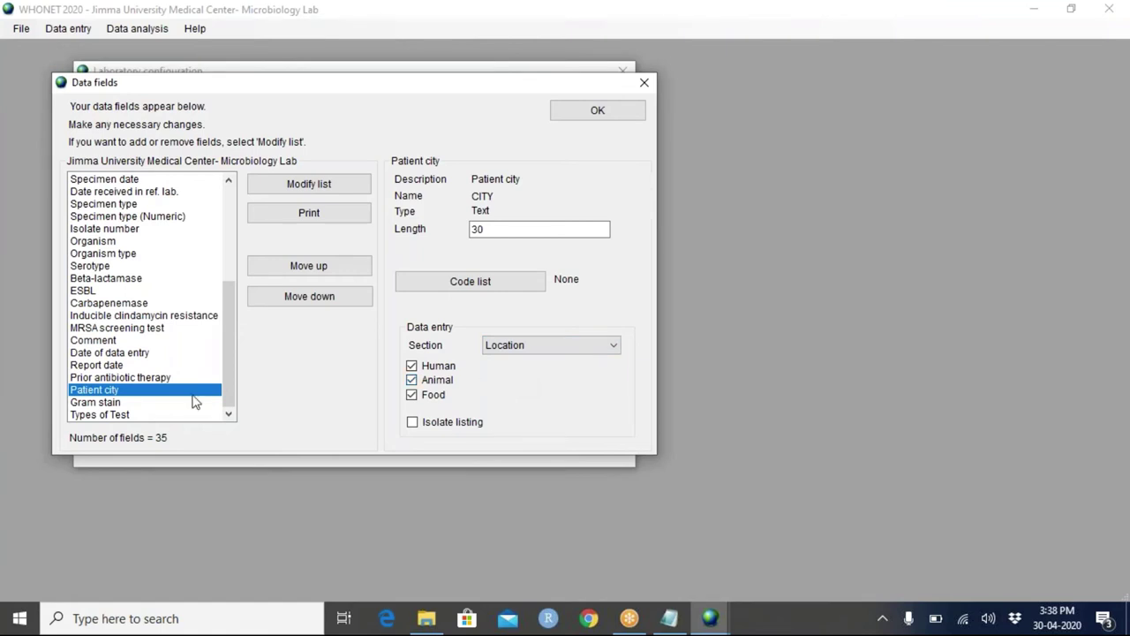
Set the data entry section of the Types of Test field to Microbiology and accept the data fields
click(101, 416)
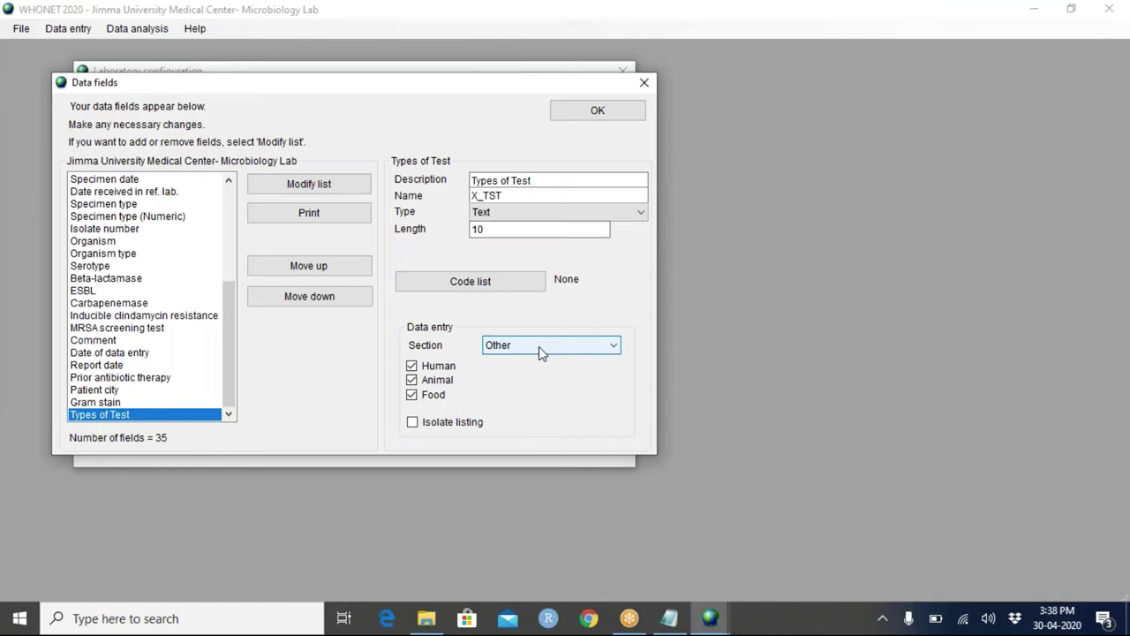
click(541, 349)
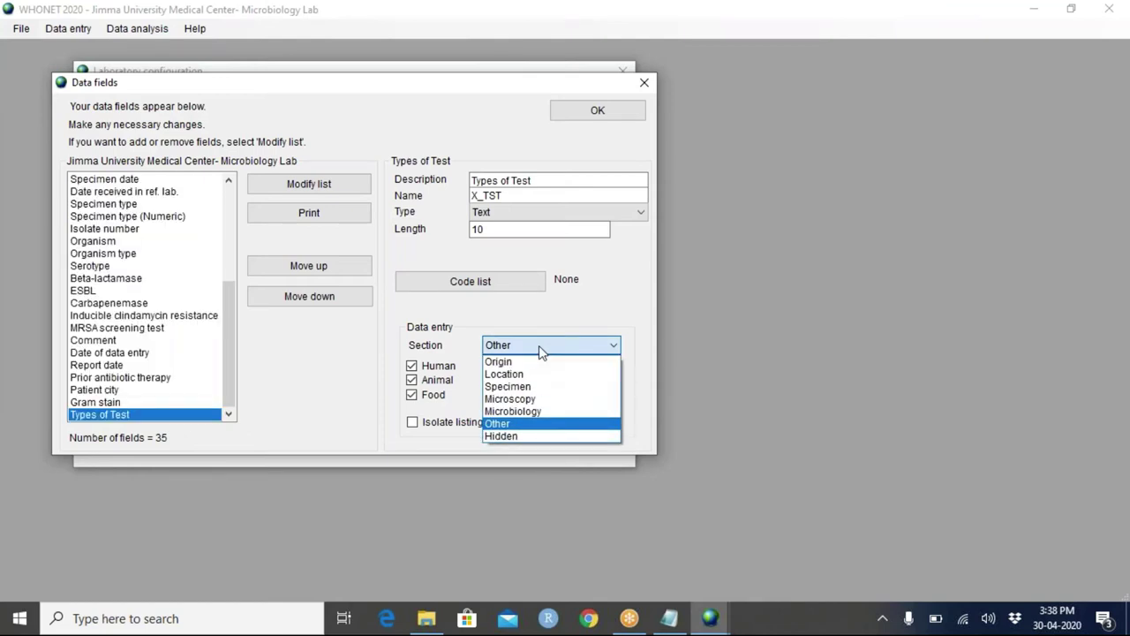
click(518, 413)
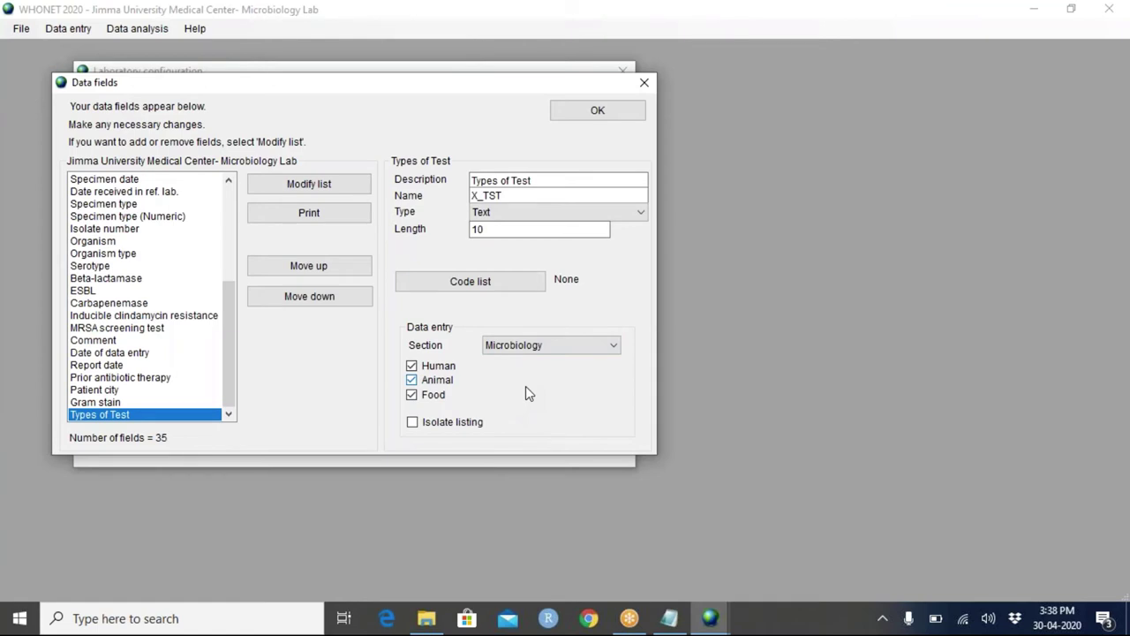
click(565, 115)
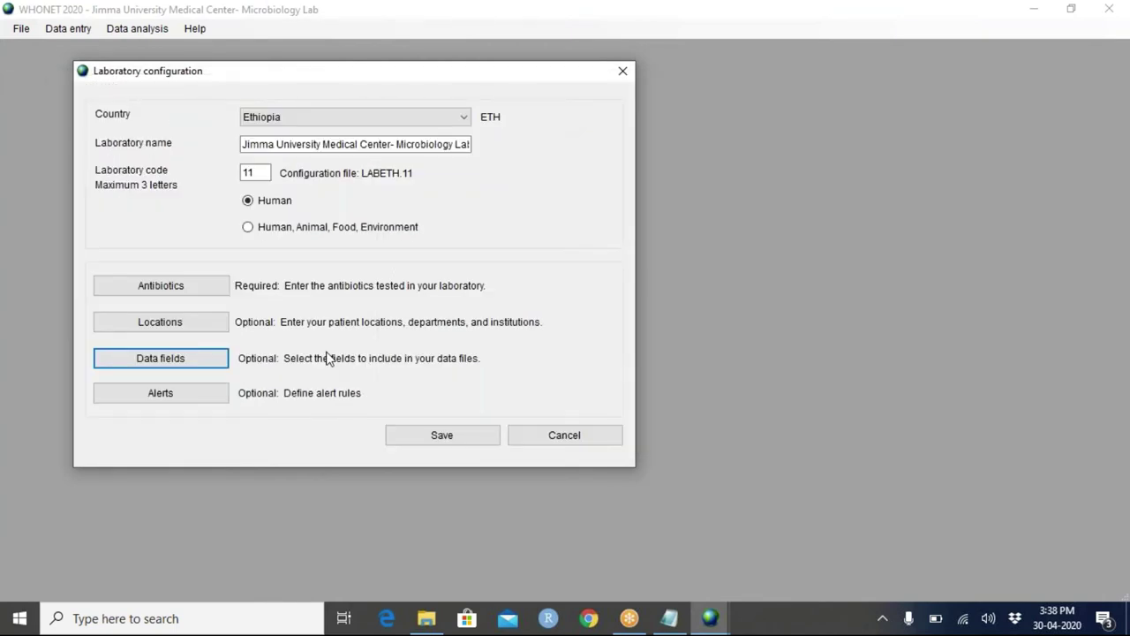
Reopen the laboratory's data fields and move Types of Test up the list to between Serotype and Beta-lactamase
click(181, 361)
key(End)
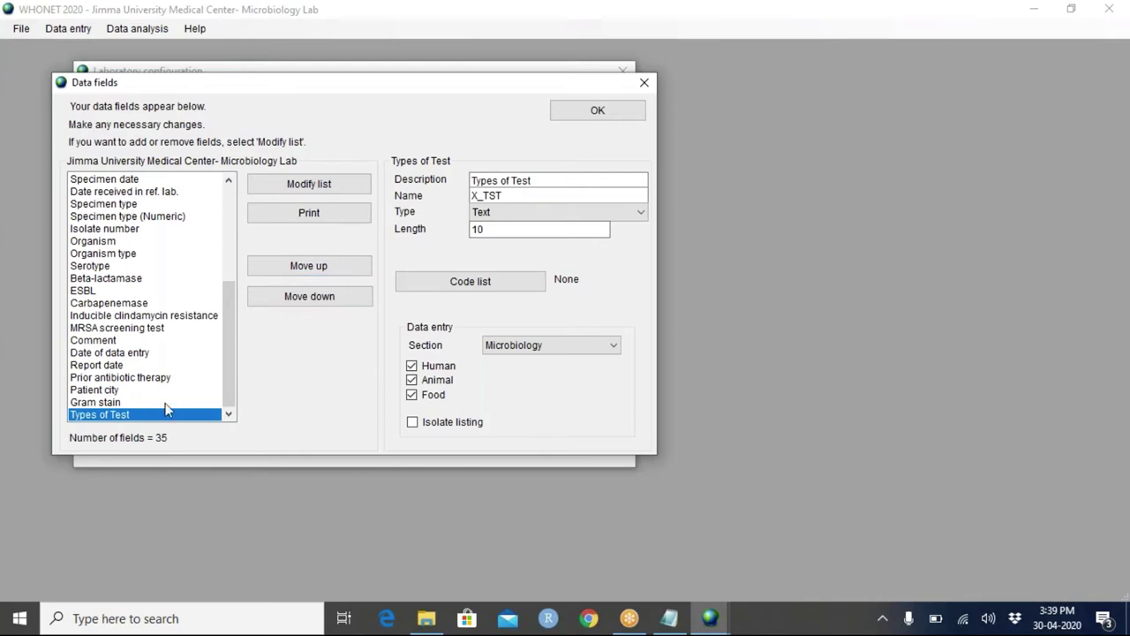
click(314, 270)
click(313, 270)
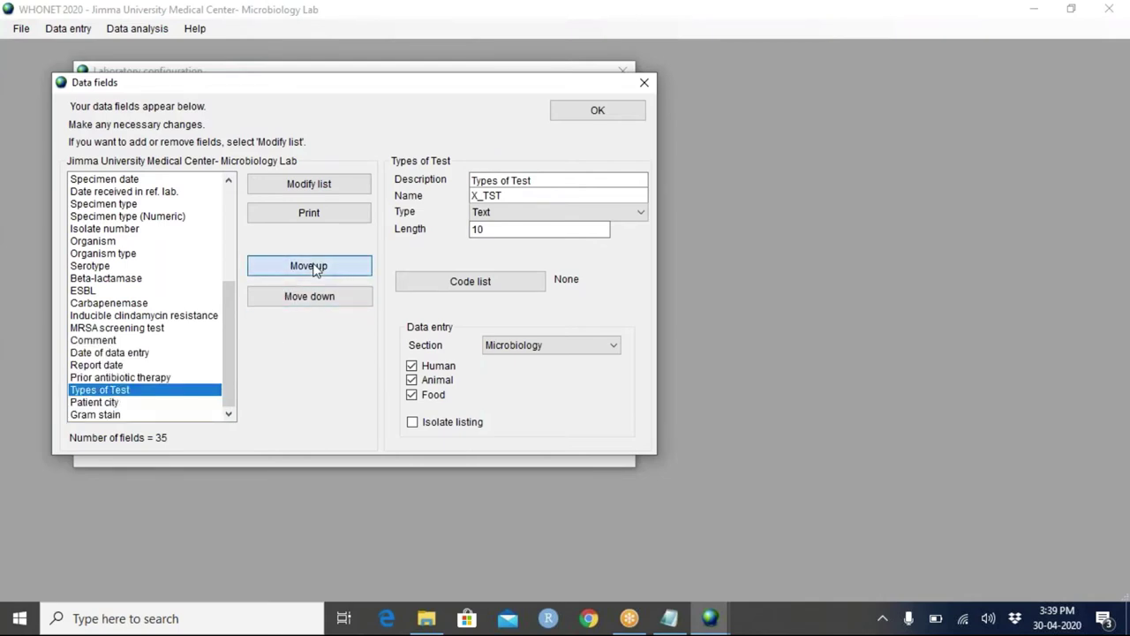
click(314, 270)
click(313, 270)
click(314, 270)
click(314, 270)
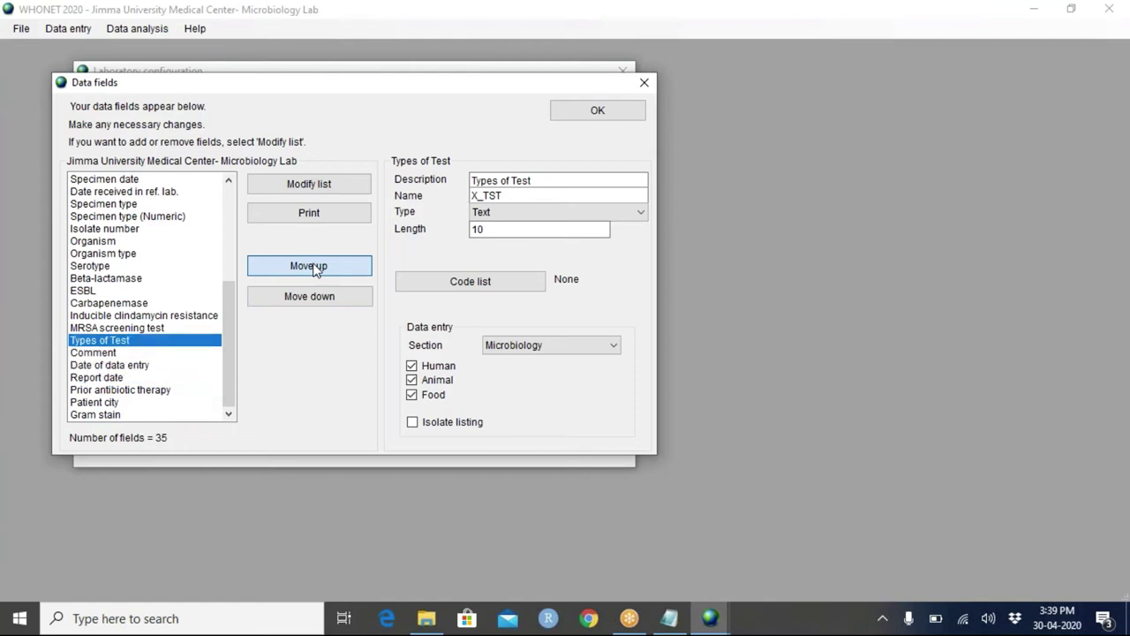
click(314, 270)
click(313, 270)
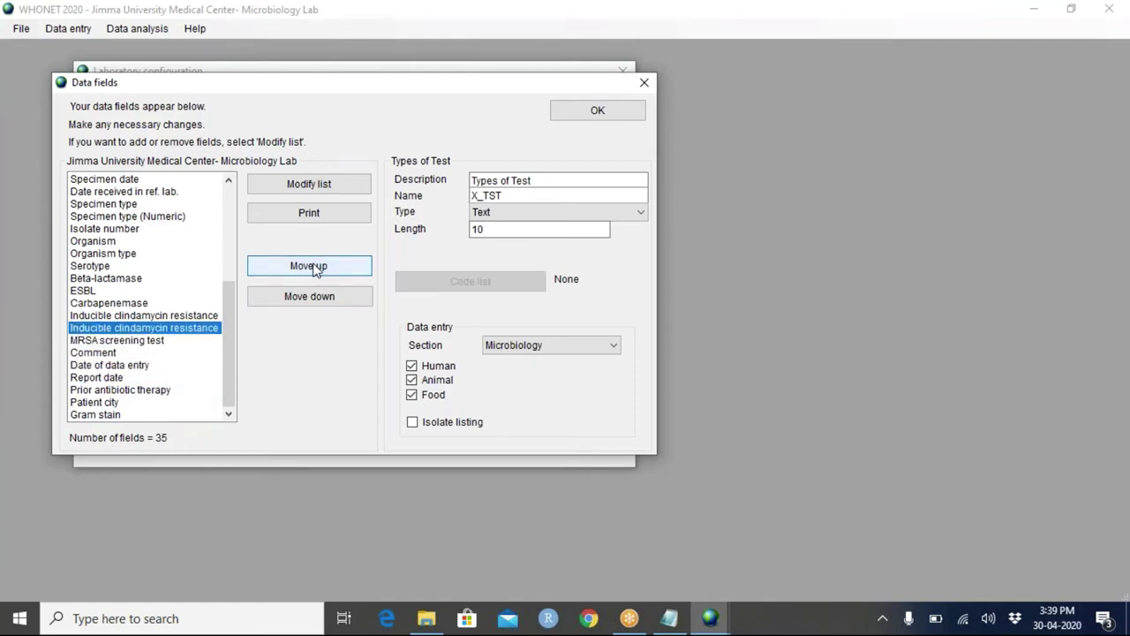
click(314, 270)
click(313, 270)
click(313, 271)
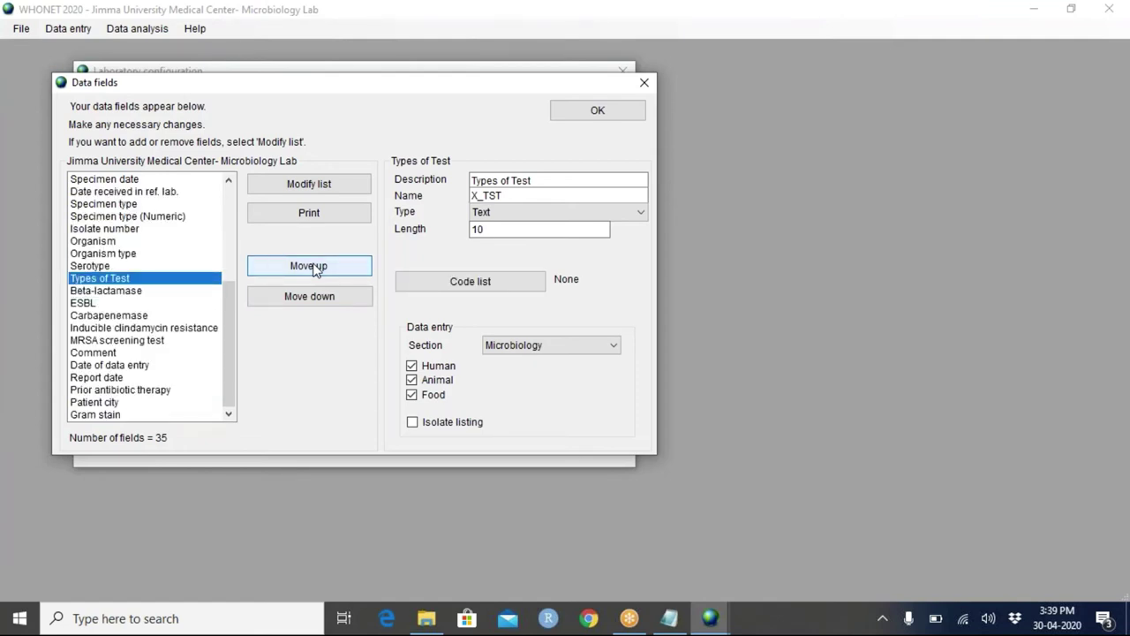
Move the Types of Test field further up the list to between Specimen type (Numeric) and Isolate number
click(313, 270)
click(314, 270)
click(314, 270)
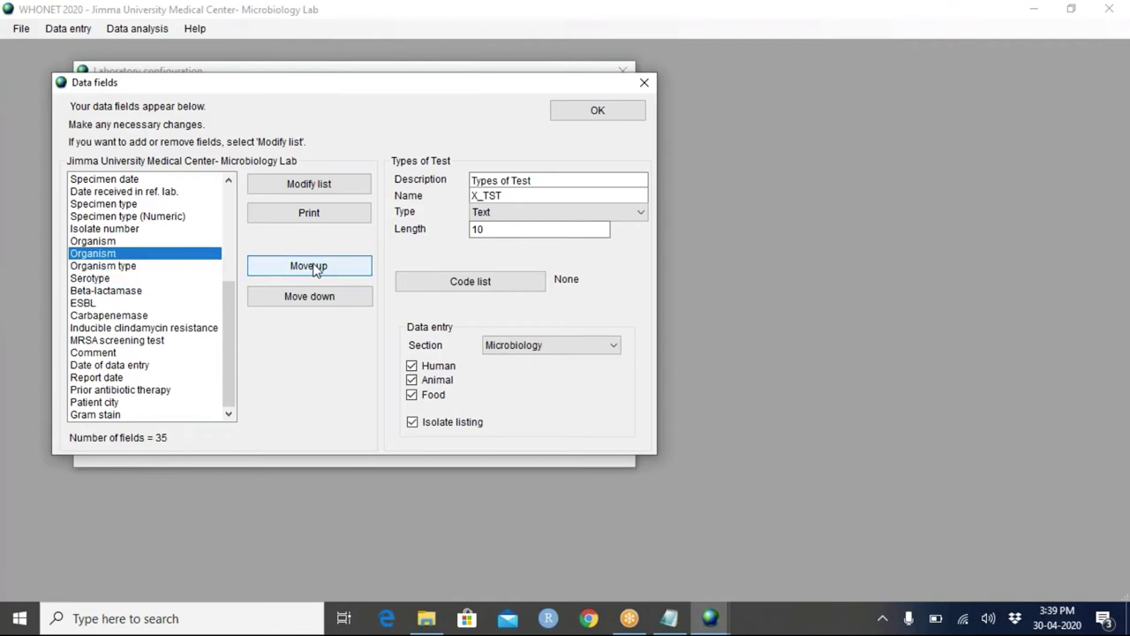
click(314, 271)
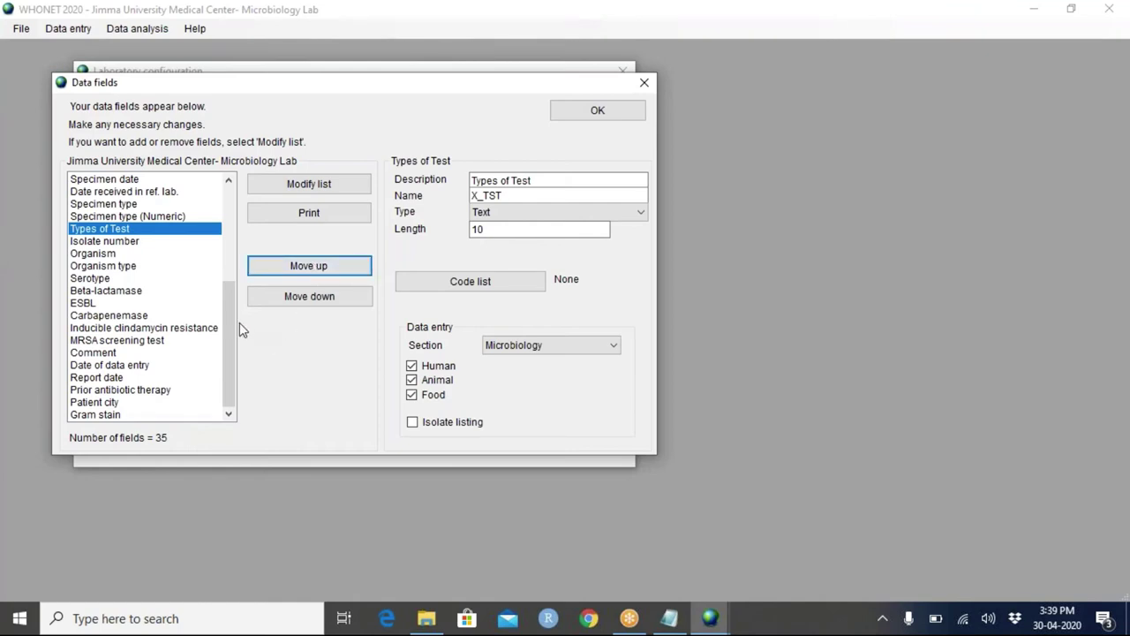
click(81, 231)
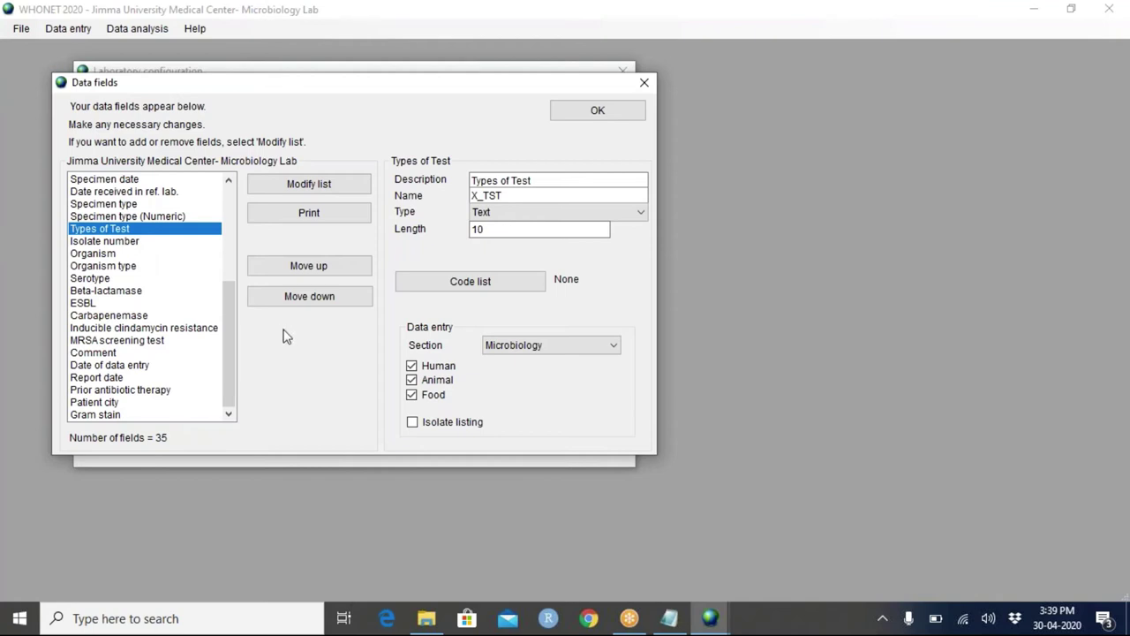
Set the data entry section of the Isolate number field to Microbiology
click(126, 244)
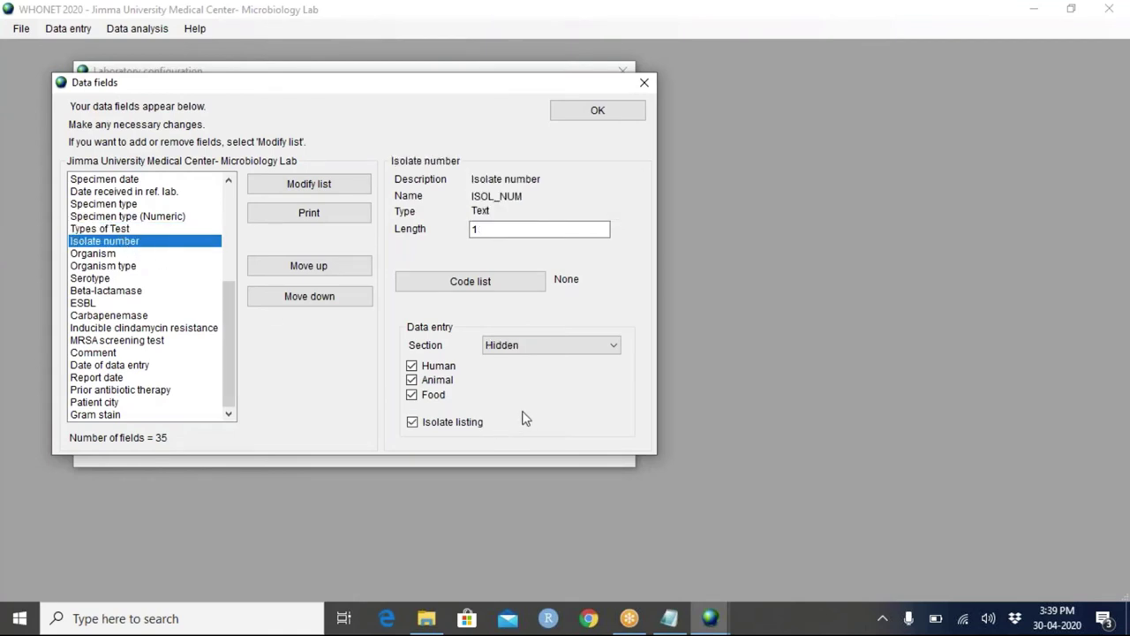
click(541, 348)
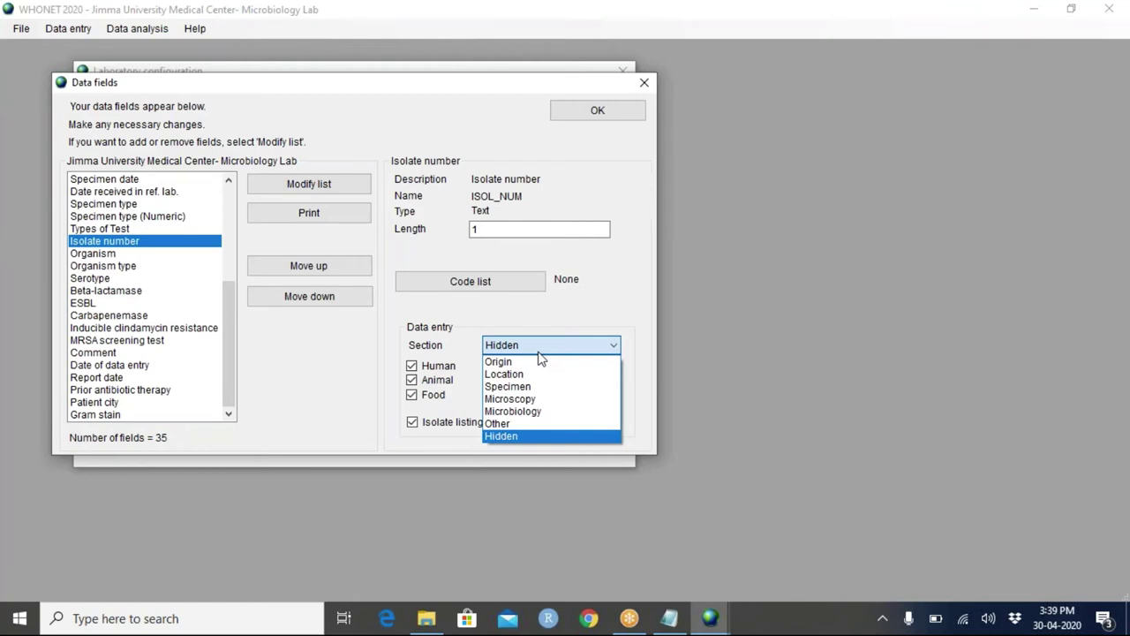
click(507, 413)
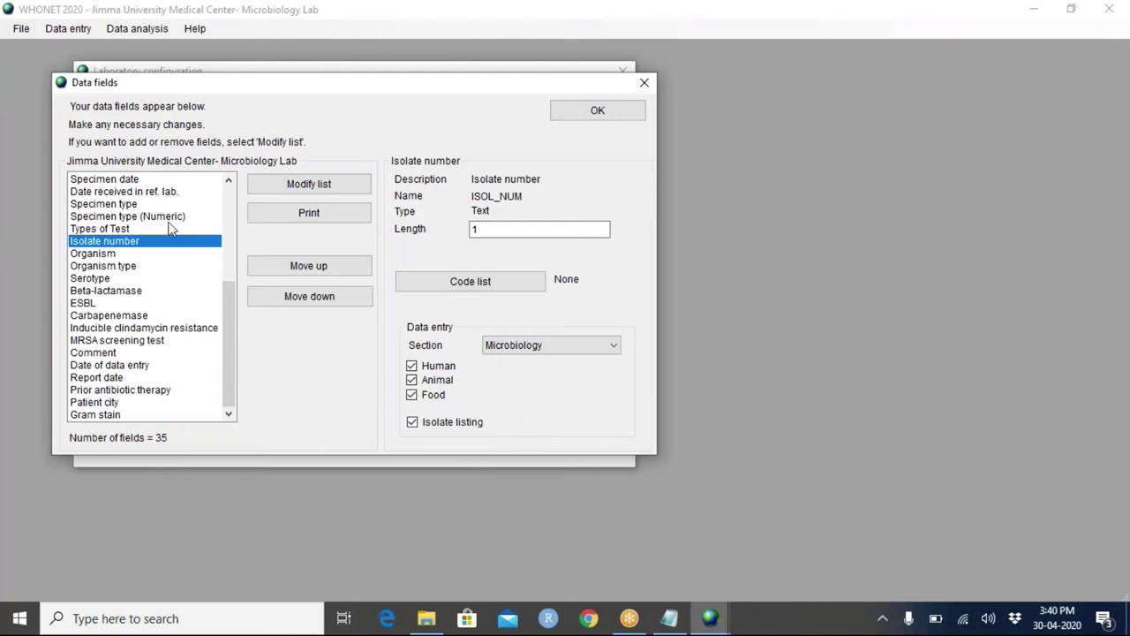
Check the Specimen type field's properties, then accept the data fields and save the laboratory configuration
click(126, 217)
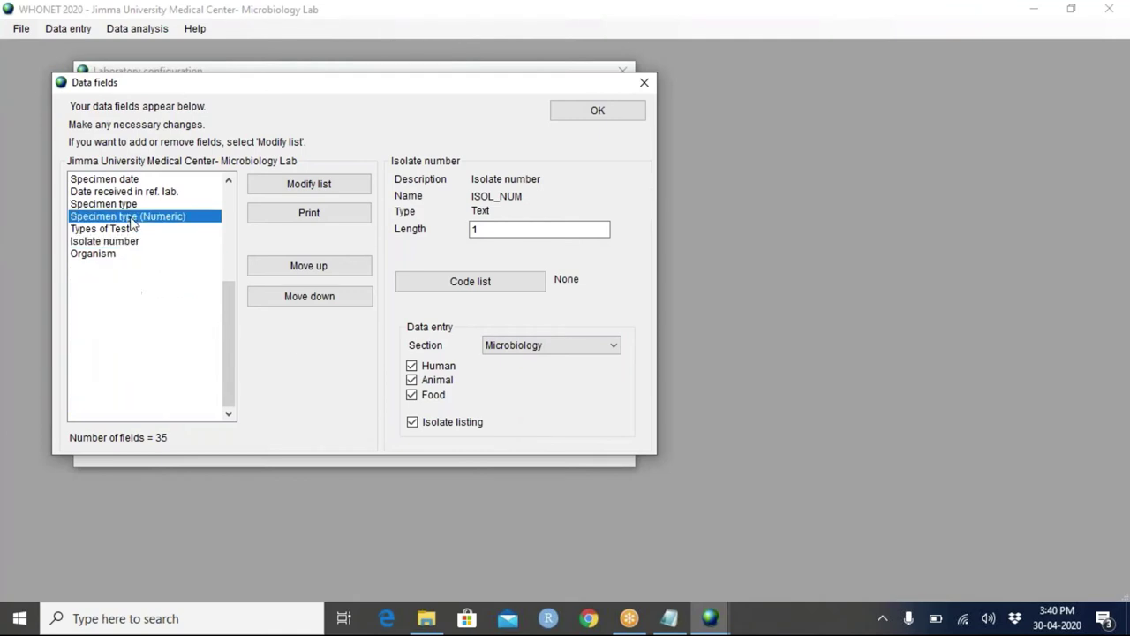
click(116, 204)
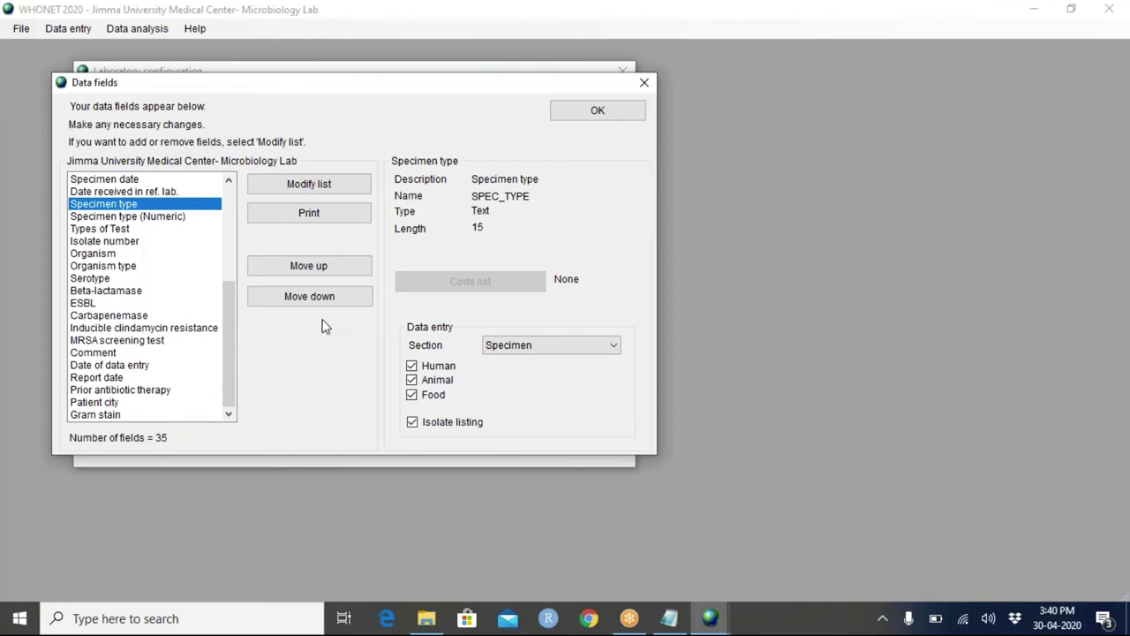
click(598, 115)
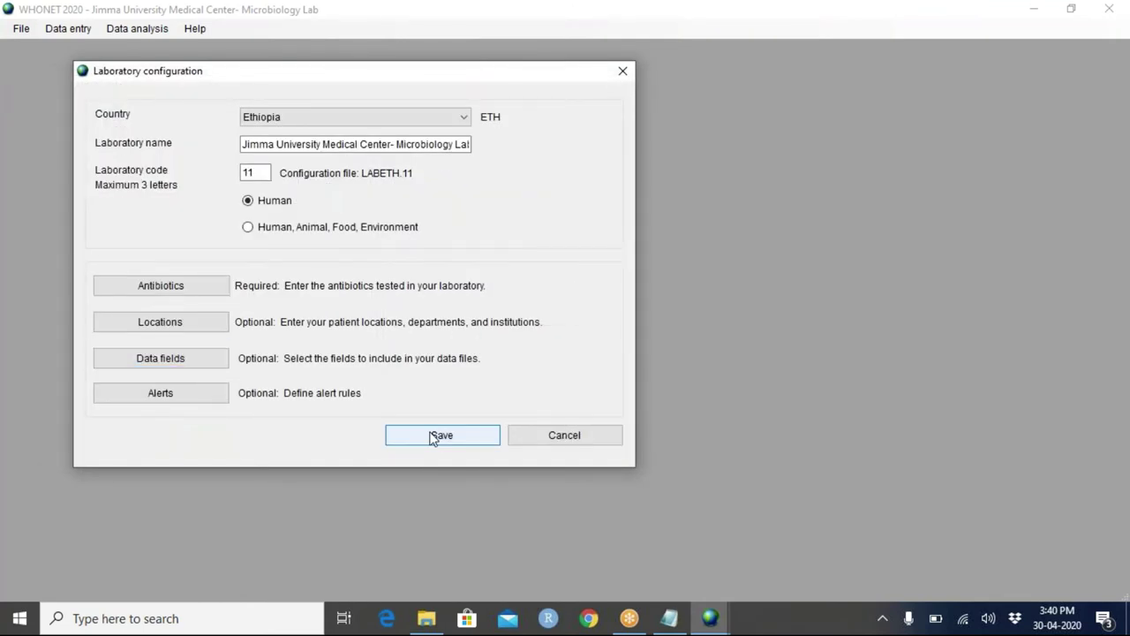
click(433, 437)
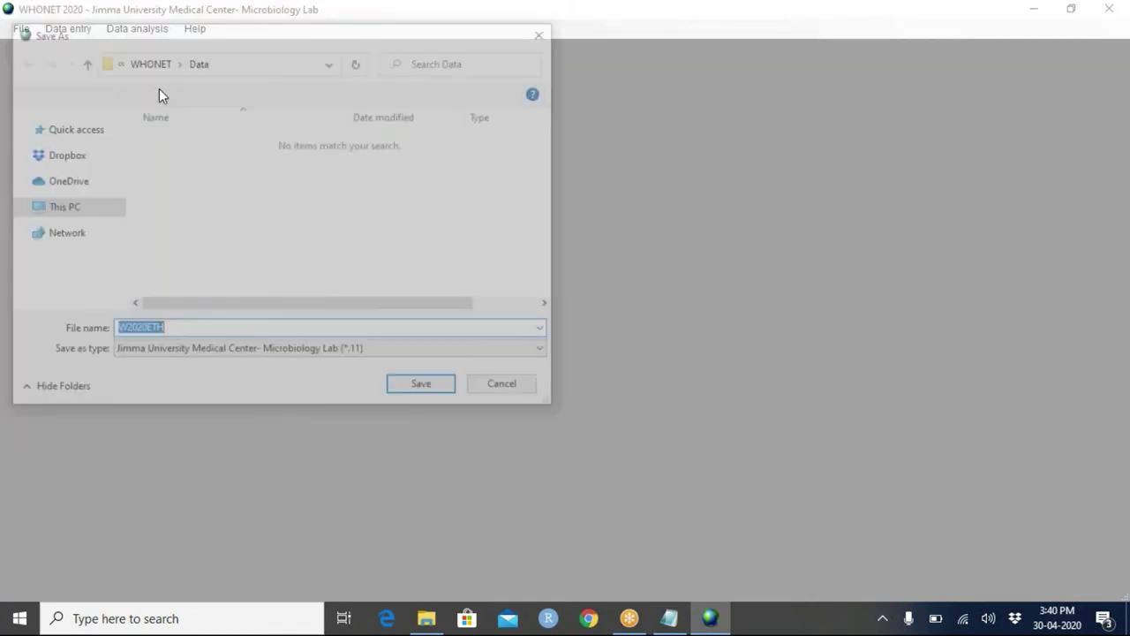
Open the data entry form and examine how its fields are arranged from Origin through the Microbiology antibiotics to Other, then close it
key(Escape)
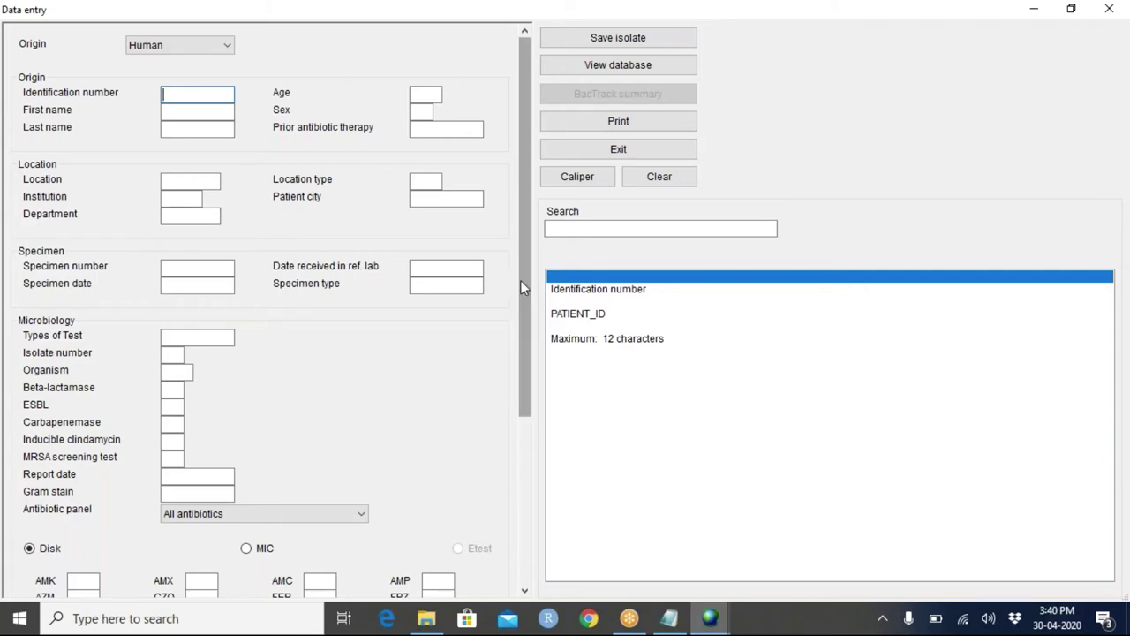
drag(520, 280, 521, 324)
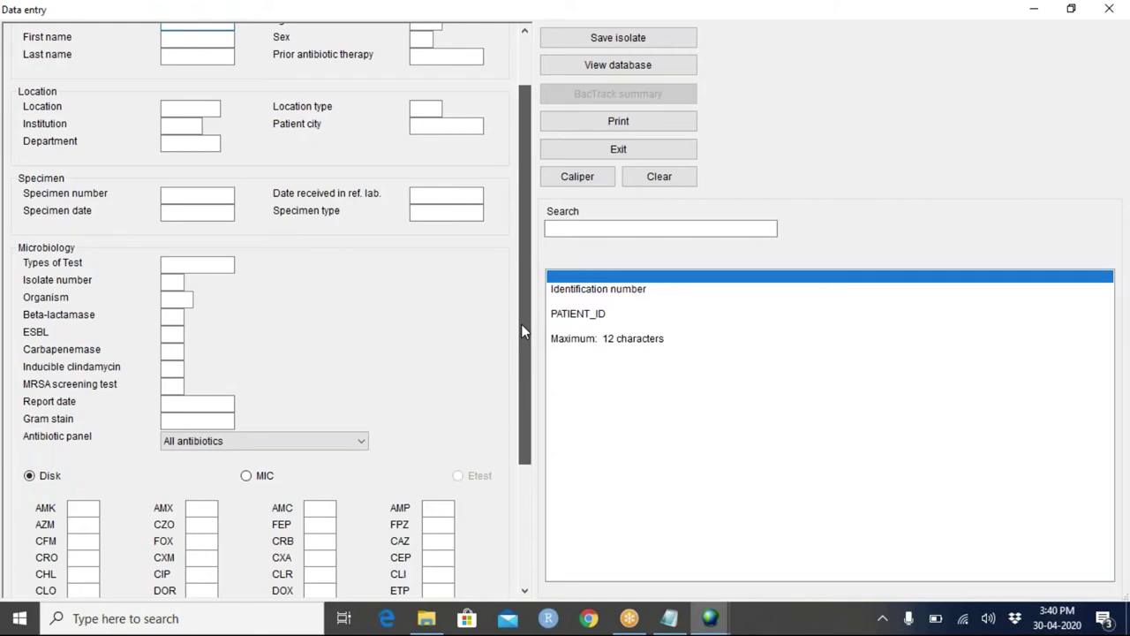
drag(522, 331, 522, 339)
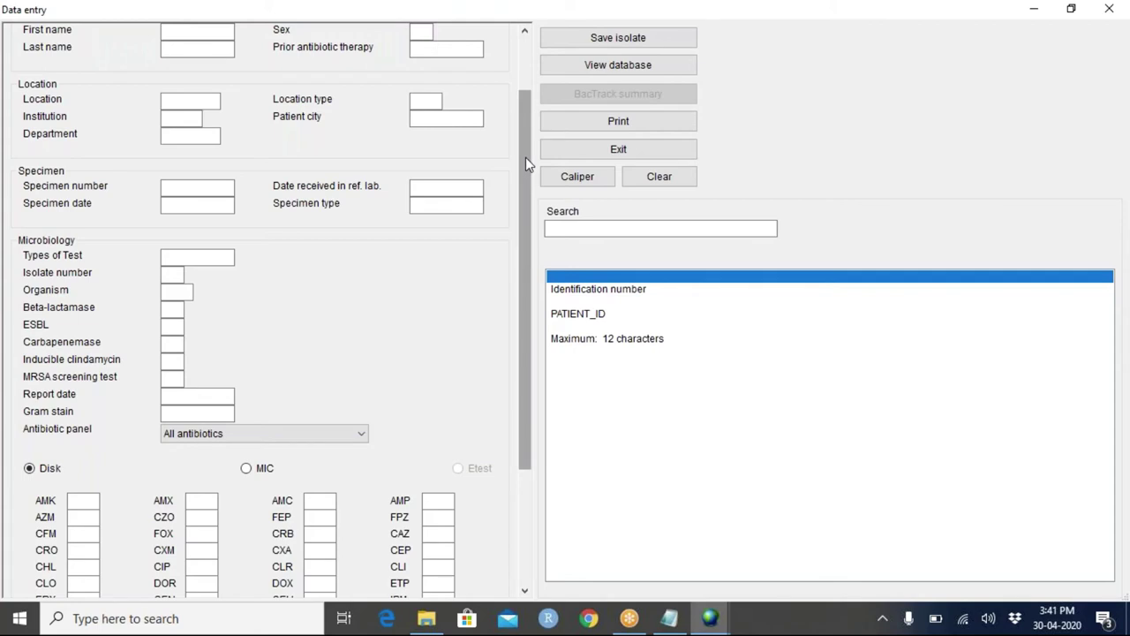
drag(525, 158, 521, 353)
click(527, 525)
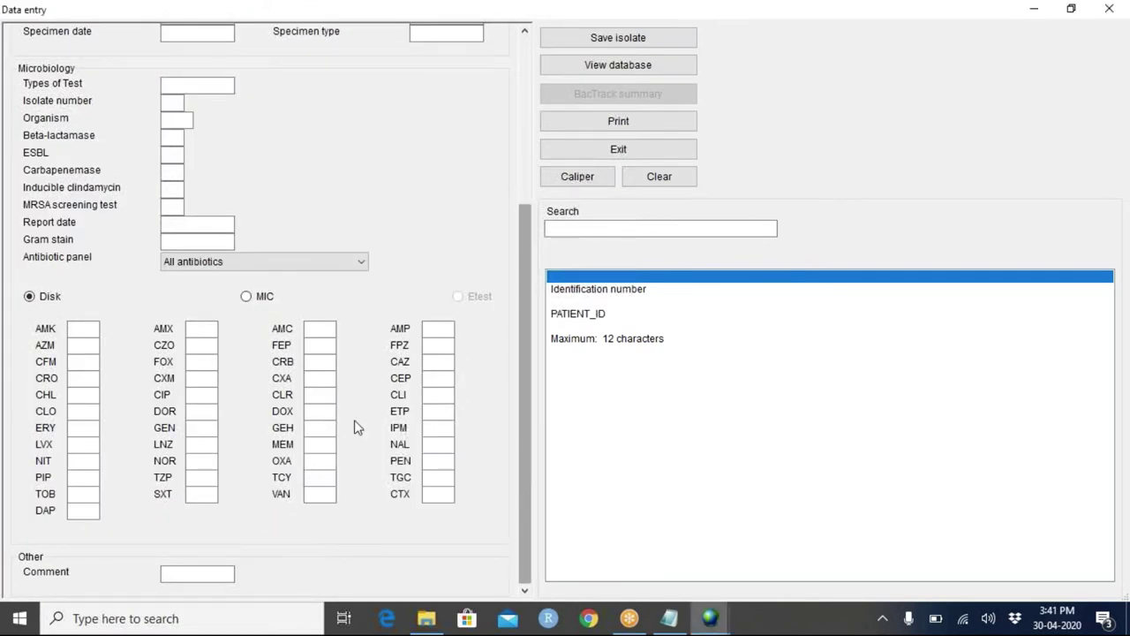
click(202, 332)
drag(526, 386, 525, 385)
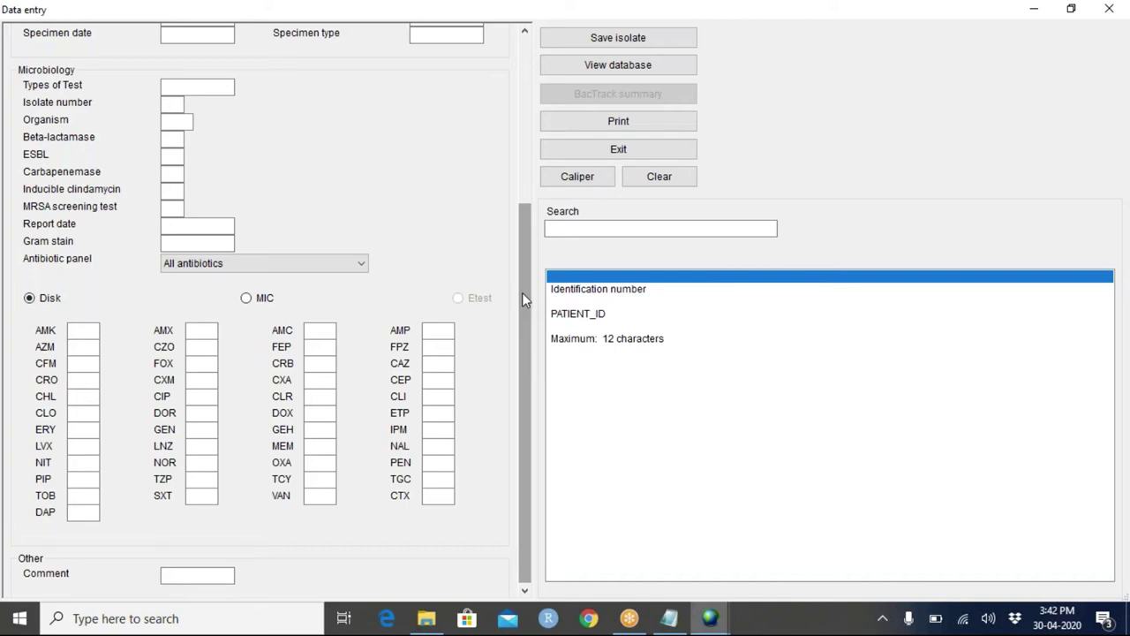
drag(522, 293, 526, 269)
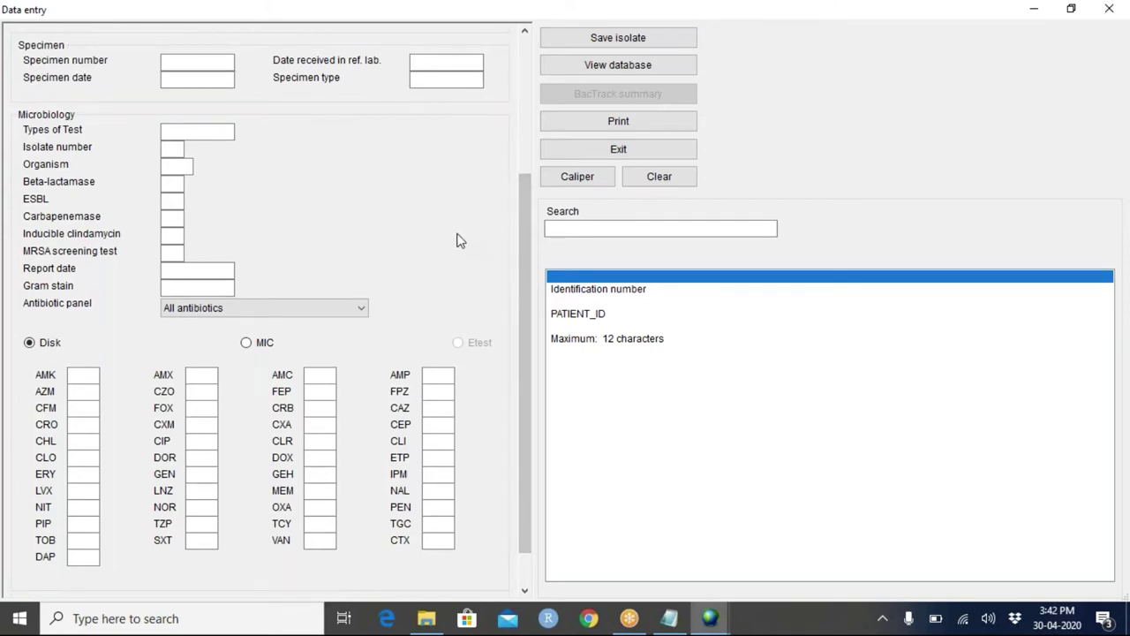
click(1111, 10)
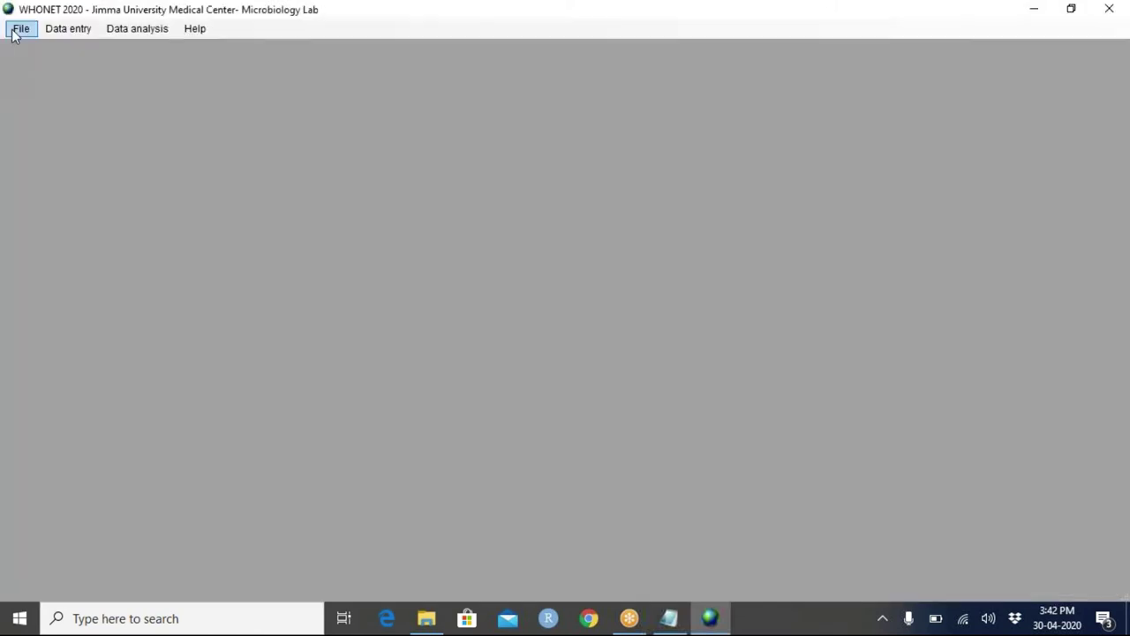
Reopen the laboratory's data fields and open the code list of the Patient city field
click(21, 28)
click(39, 80)
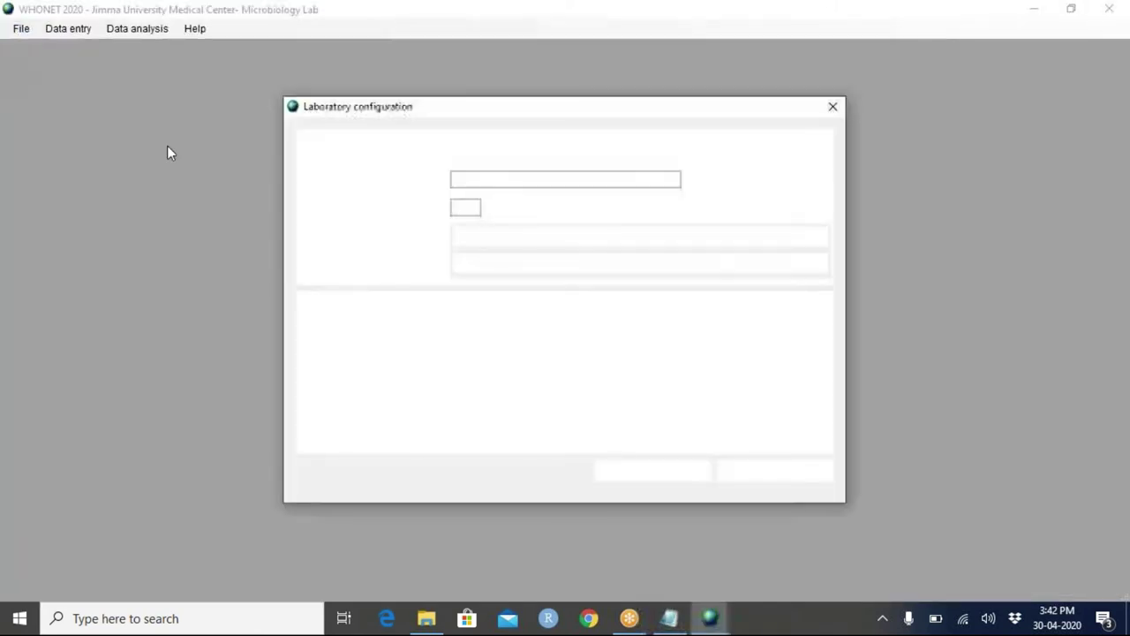
click(371, 394)
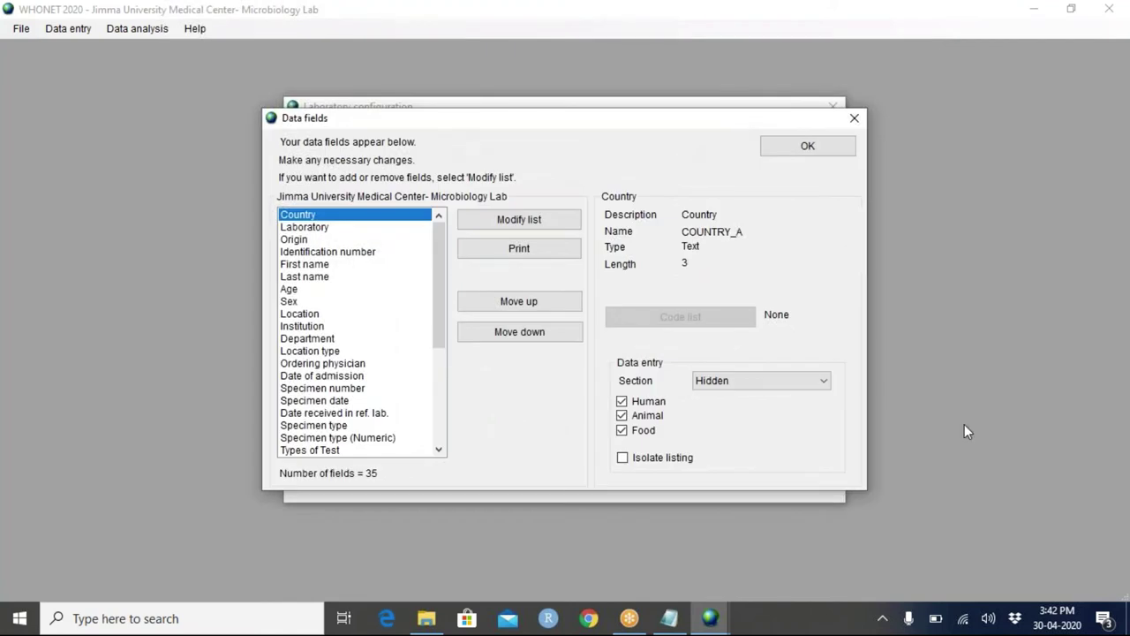
click(444, 339)
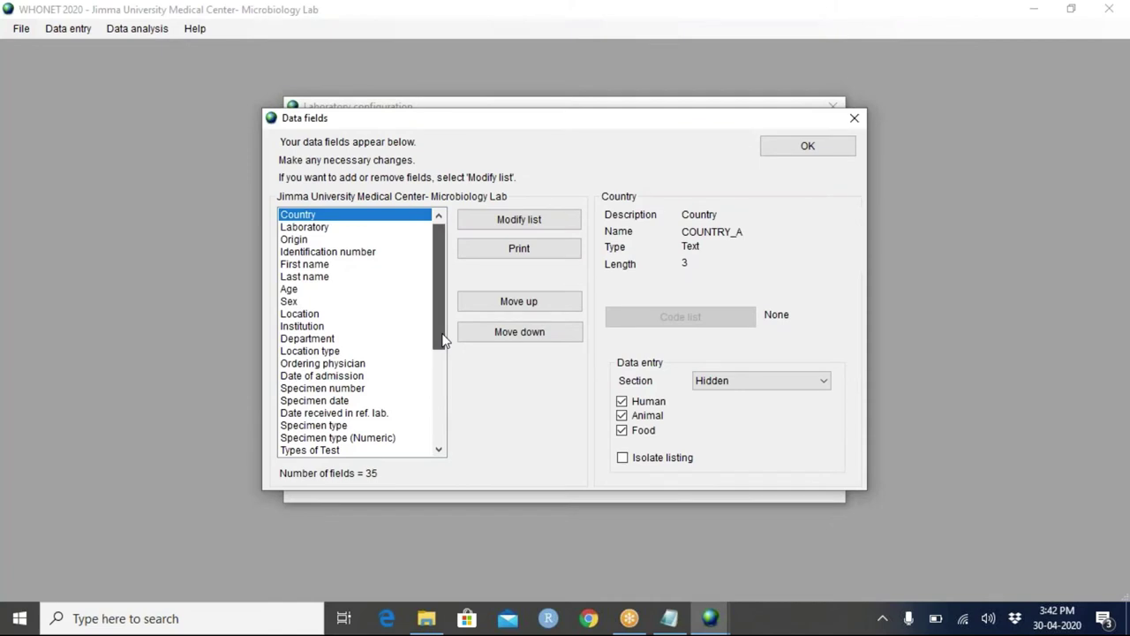
drag(443, 335, 358, 459)
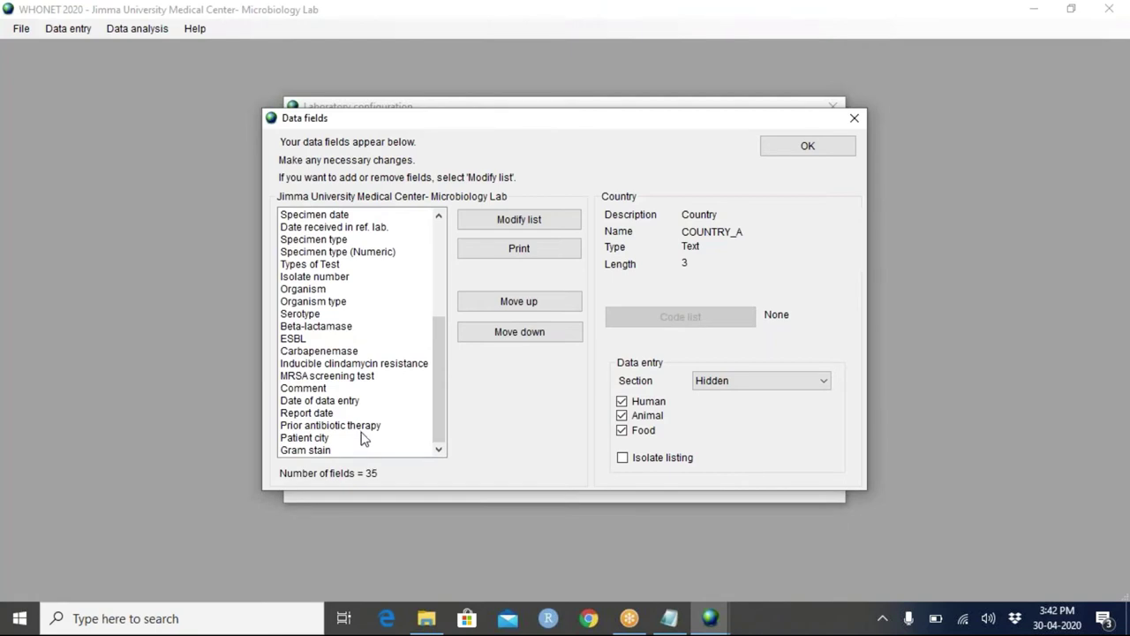
click(318, 442)
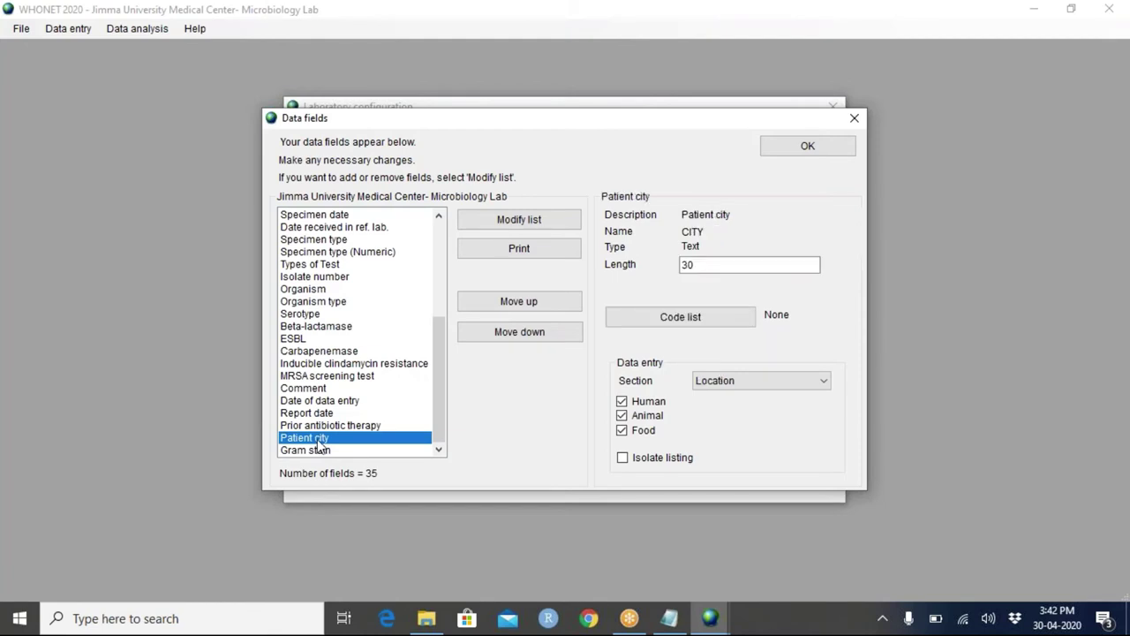
click(678, 318)
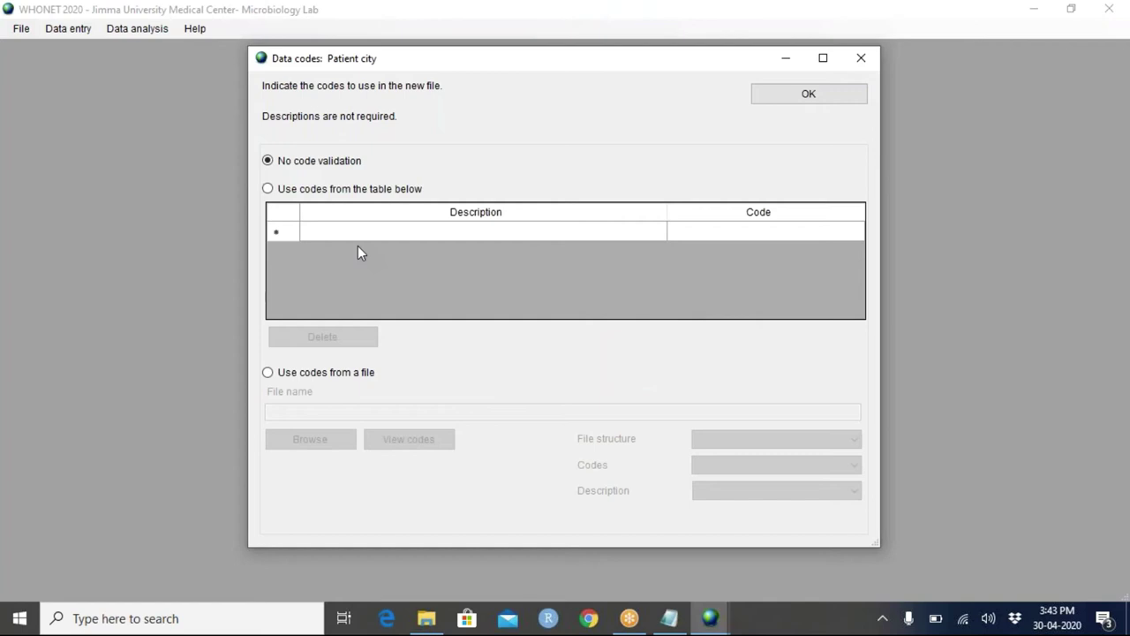
Use codes from the table for Patient city and add Addis Ababa with the code AA
click(285, 193)
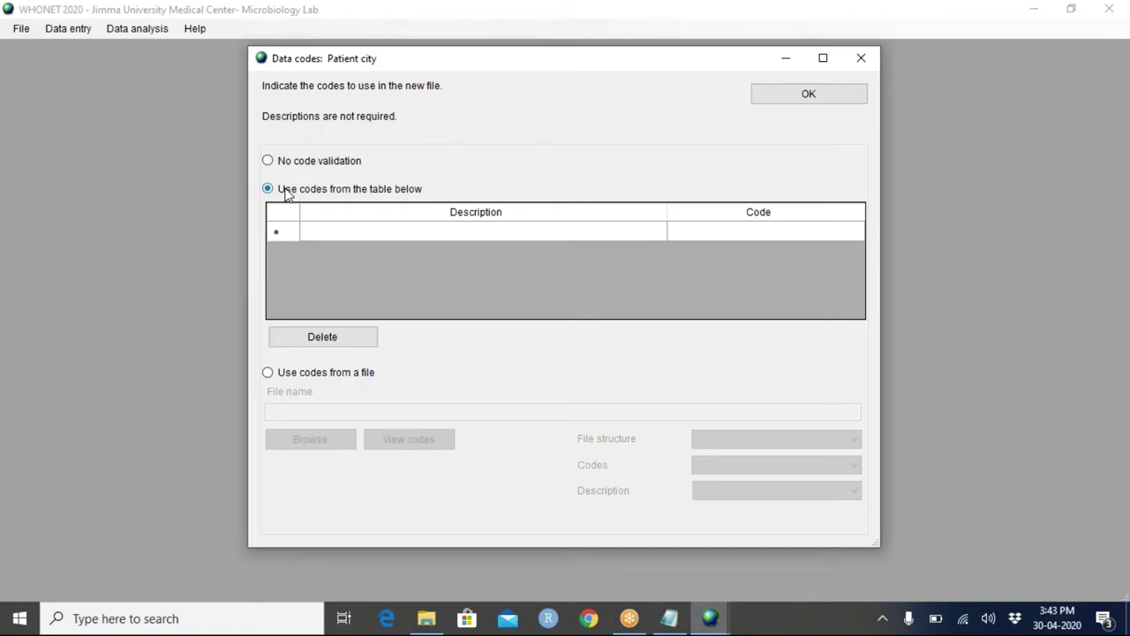
click(313, 233)
text(A)
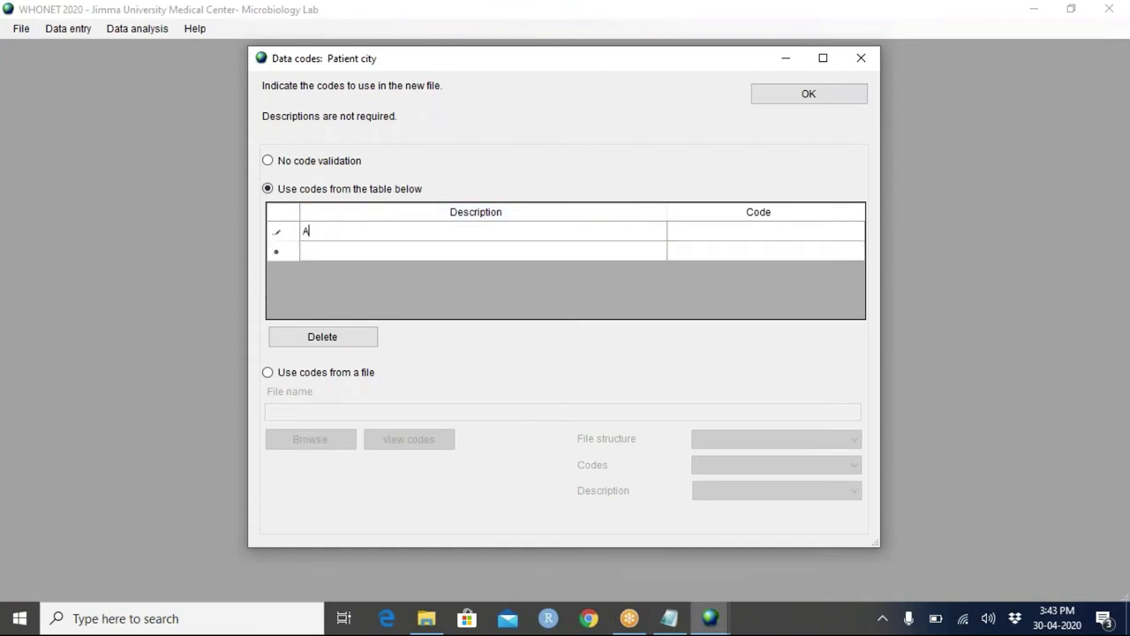
text(ddis Ababa)
click(700, 235)
text(AA)
Add Jimma with the code JI to the Patient city code table
key(Tab)
text(Jimma)
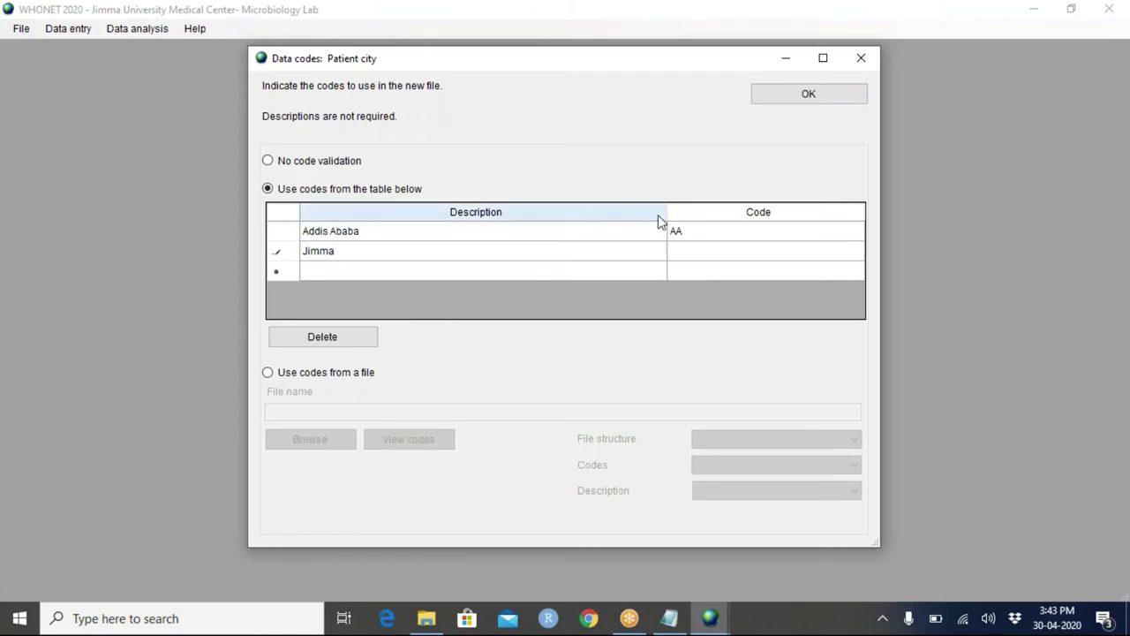
click(684, 253)
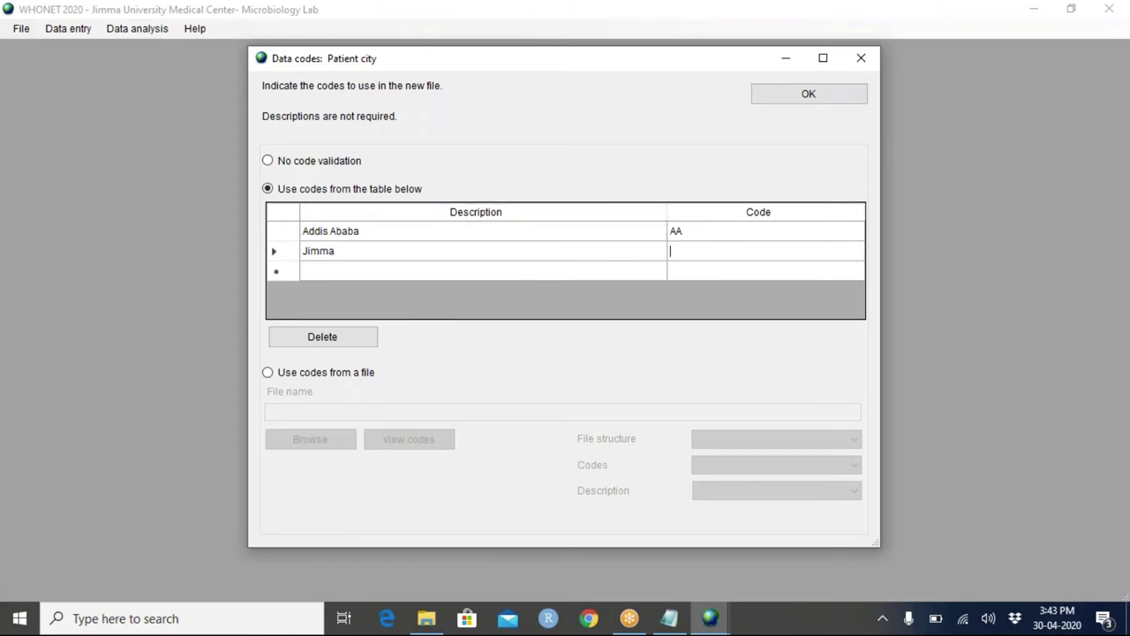
text(JU)
key(BackSpace)
text(I)
Add Gondar with the code GO, switch to codes from the file C:\WHONET\CodeList_CITY_11.txt and accept the code list
click(333, 279)
text(Gondar)
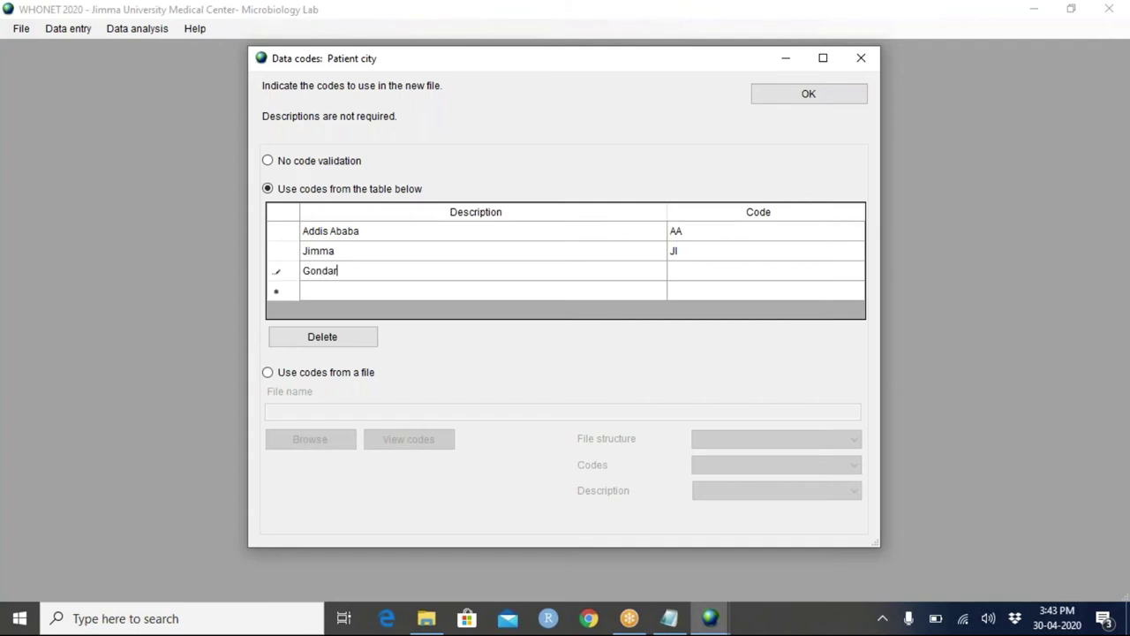
click(717, 279)
text(GO)
click(353, 380)
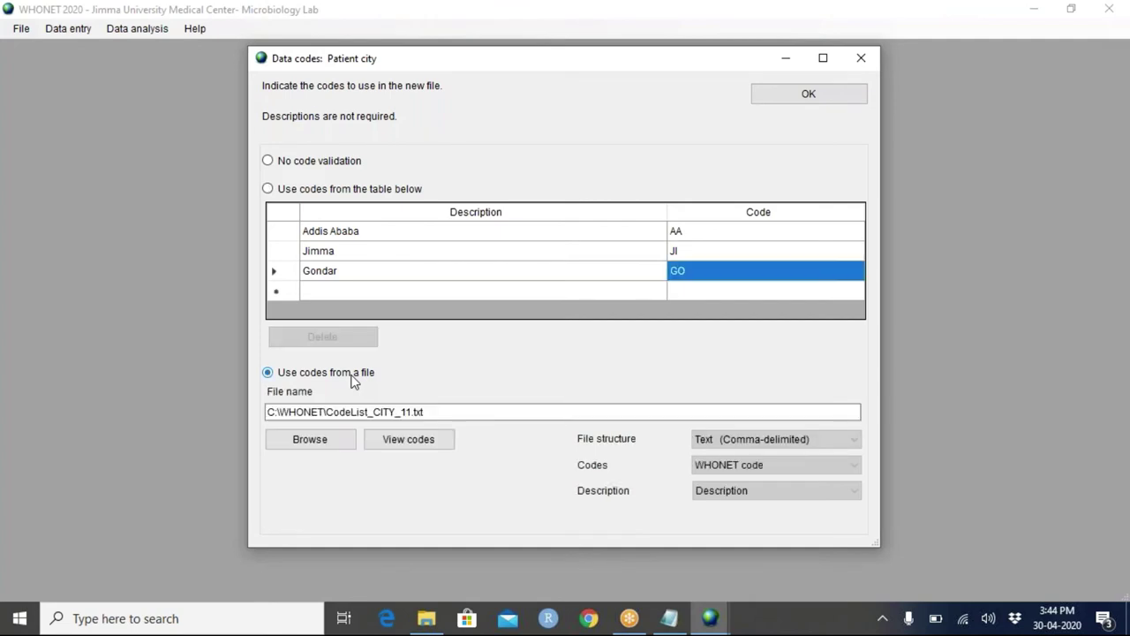
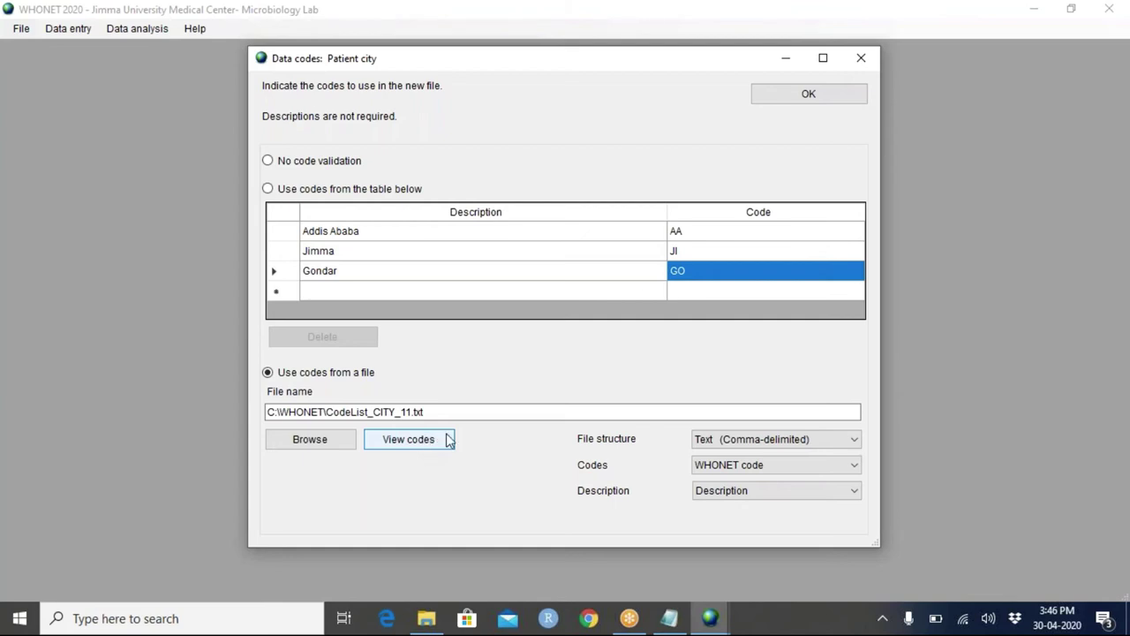
click(796, 100)
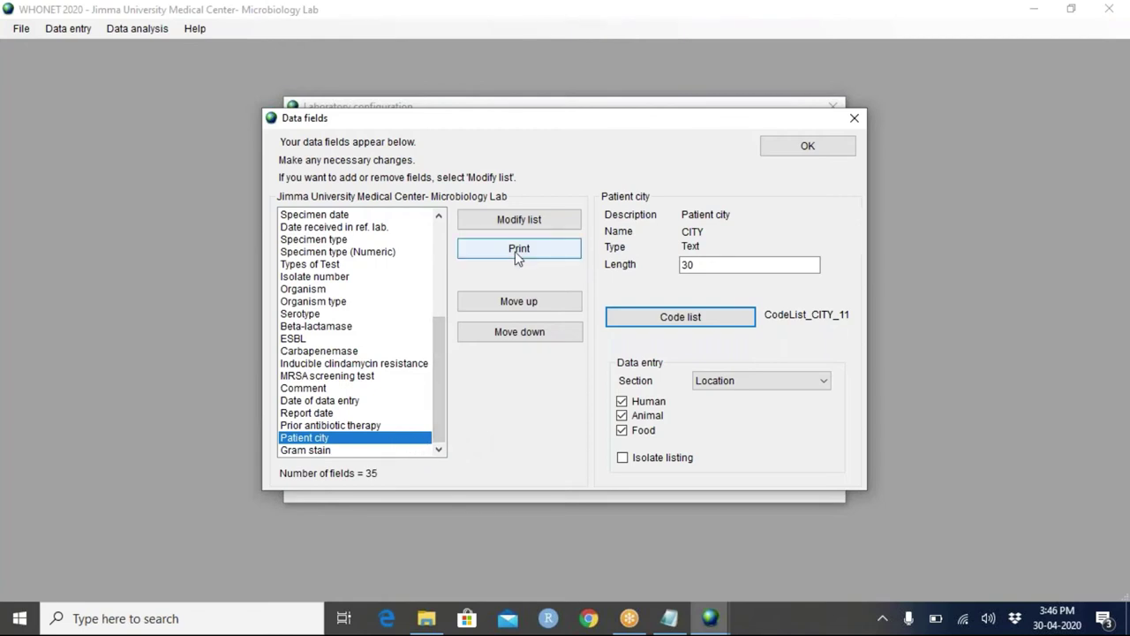
Reopen the Patient city code list, compare its table and file options, and view the codes from the file
click(667, 319)
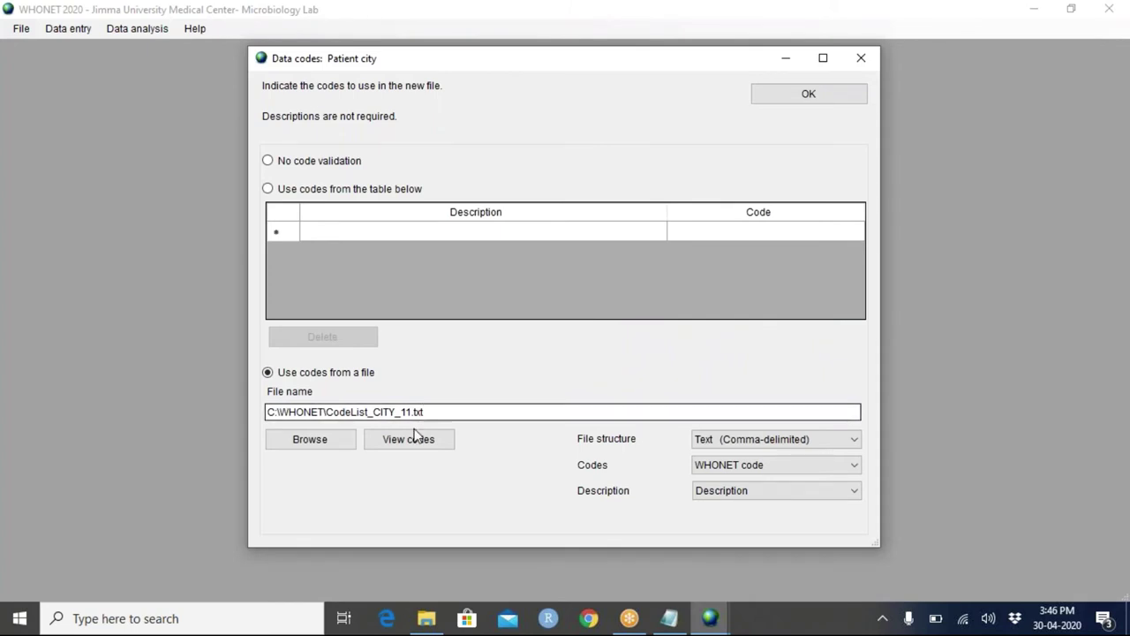
click(315, 189)
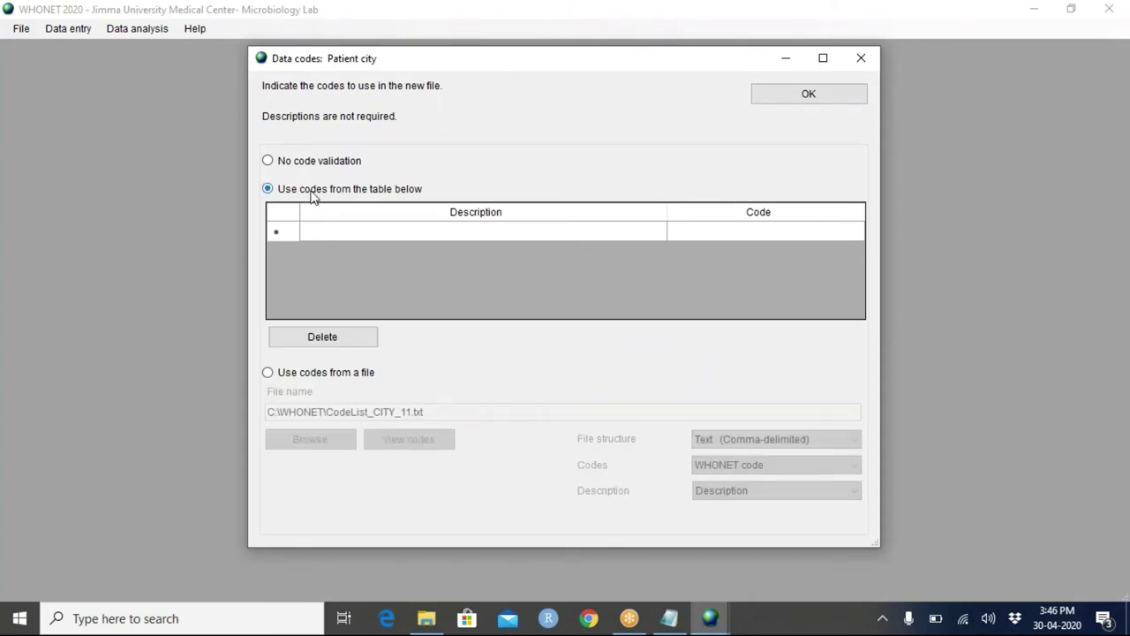
click(318, 374)
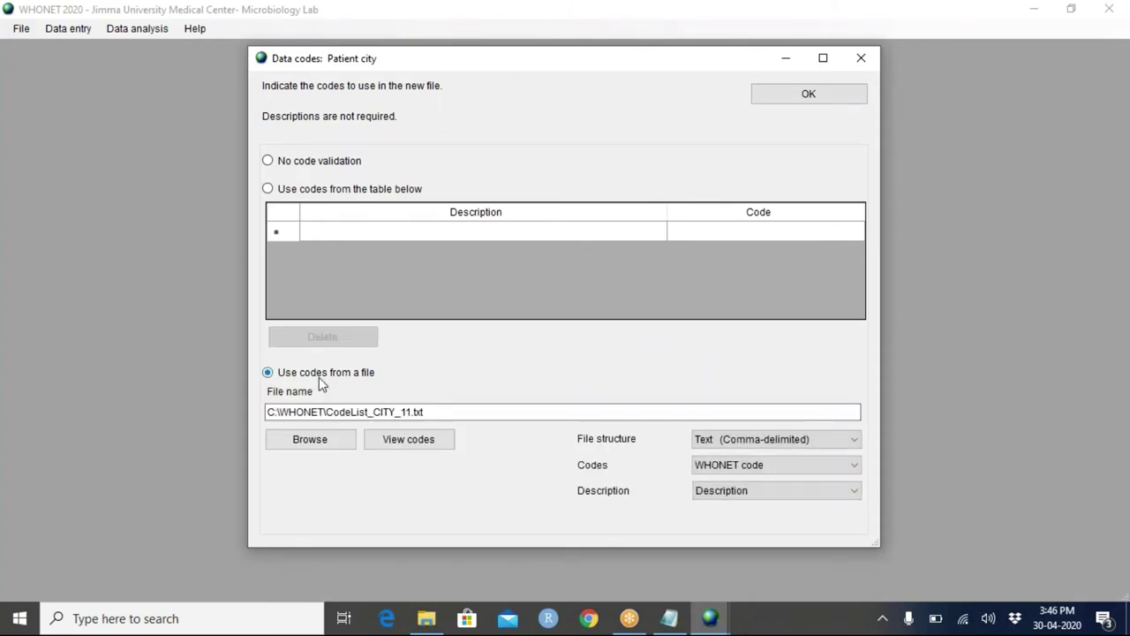
click(407, 445)
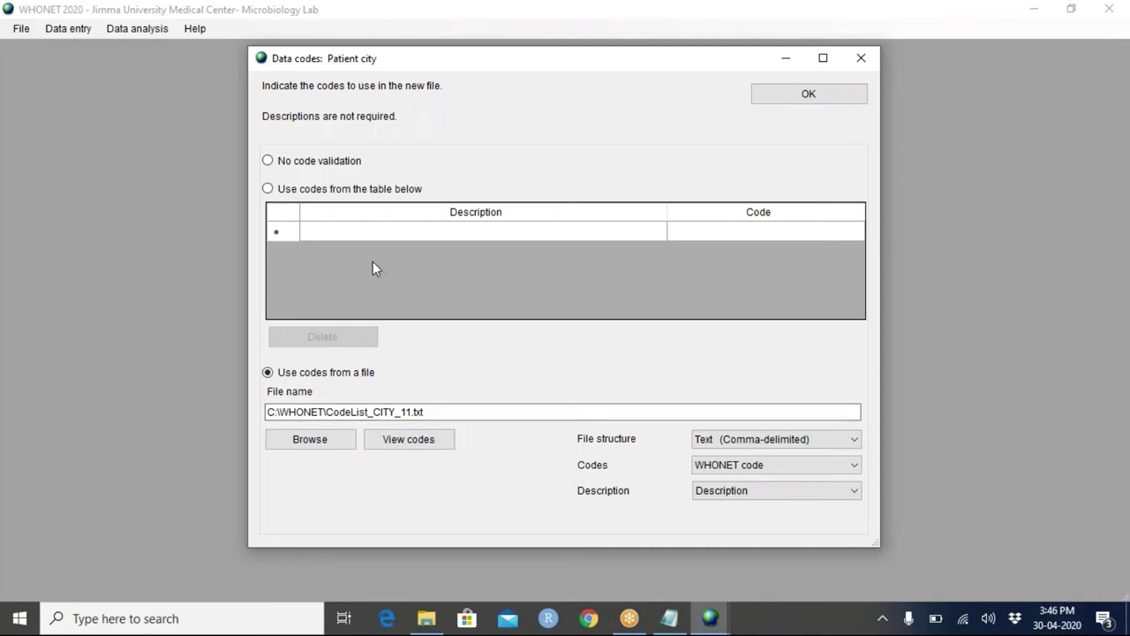
Switch Patient city to codes from the table and add Addis Ababa with the code AA
click(308, 190)
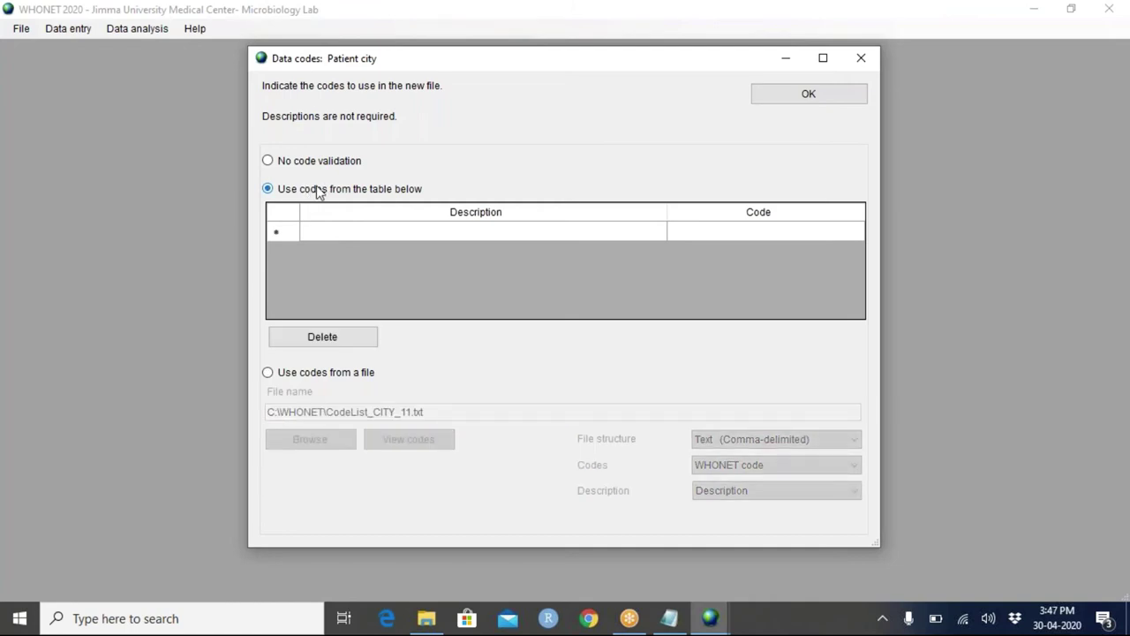
click(329, 233)
text(A)
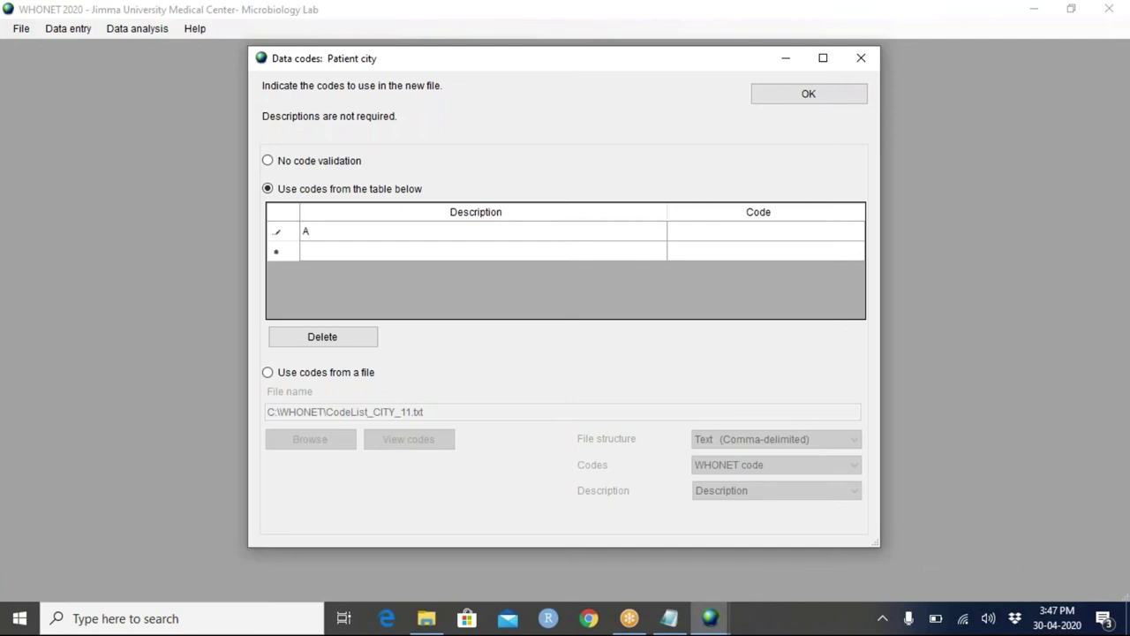
text(ddis Ababa)
click(729, 235)
text(AA)
Add Jimma with the code JI to the Patient city code table
click(328, 257)
text(Jimma)
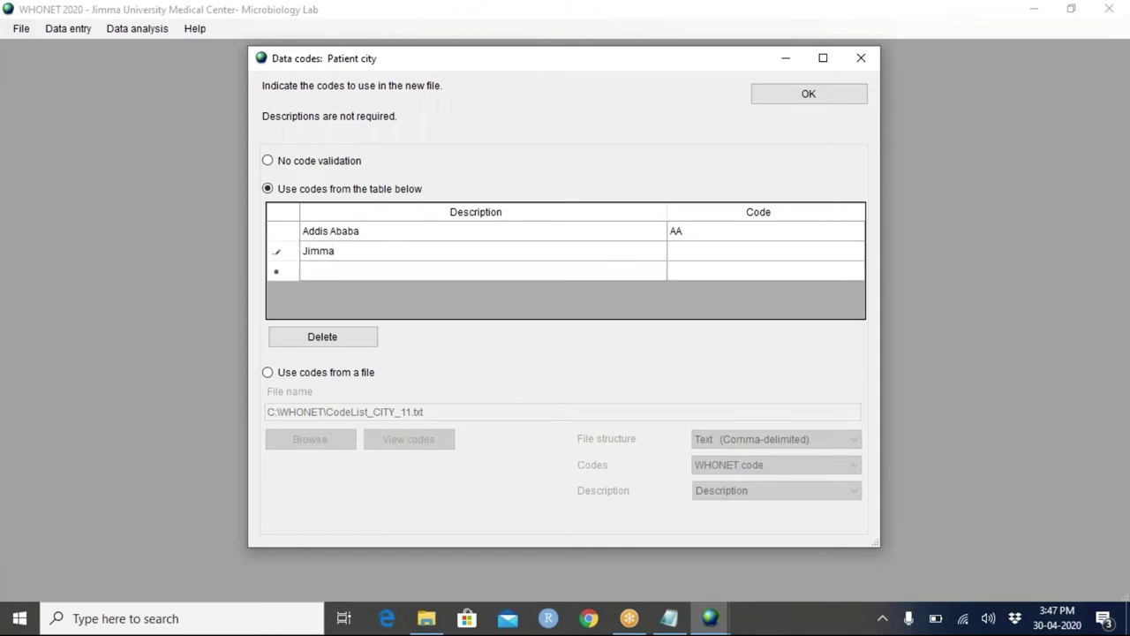
click(702, 252)
text(JI)
Add Gondar with the code GO to the Patient city table and accept the code list
click(381, 270)
text(Gondar)
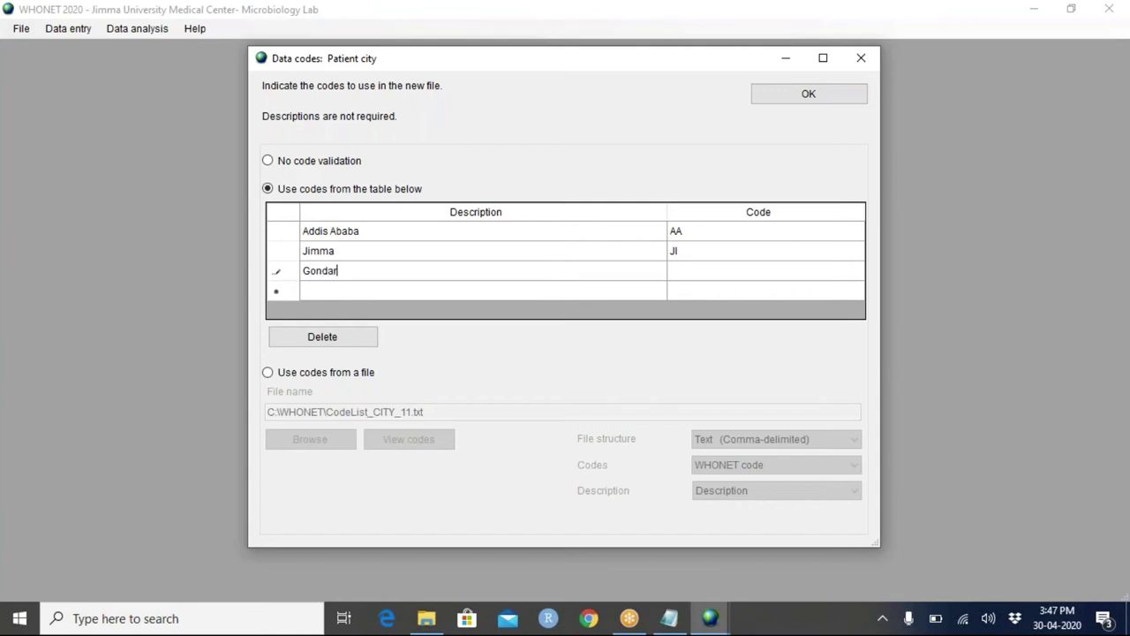
click(706, 276)
text(GO)
click(780, 97)
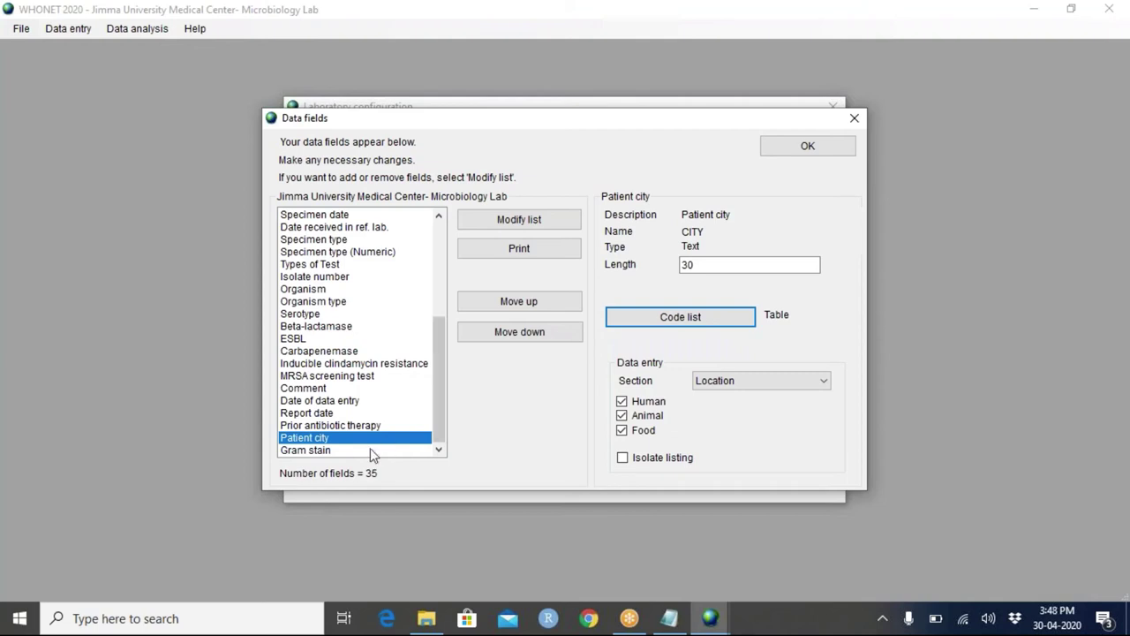
Recheck the Patient city code table and save the laboratory configuration with its data fields
click(730, 321)
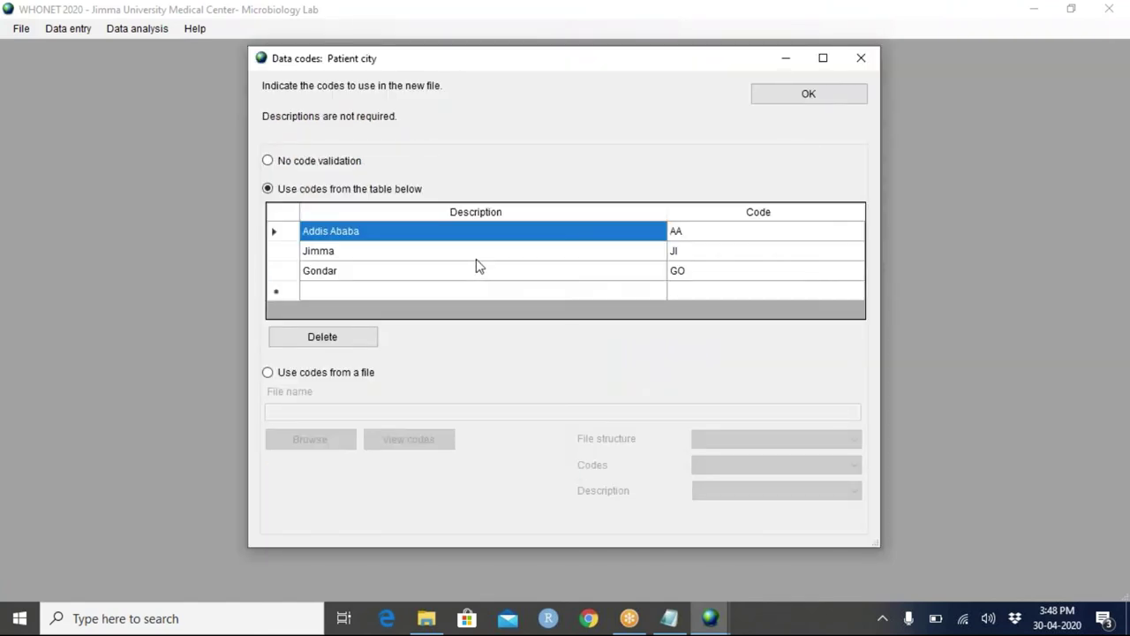
click(841, 92)
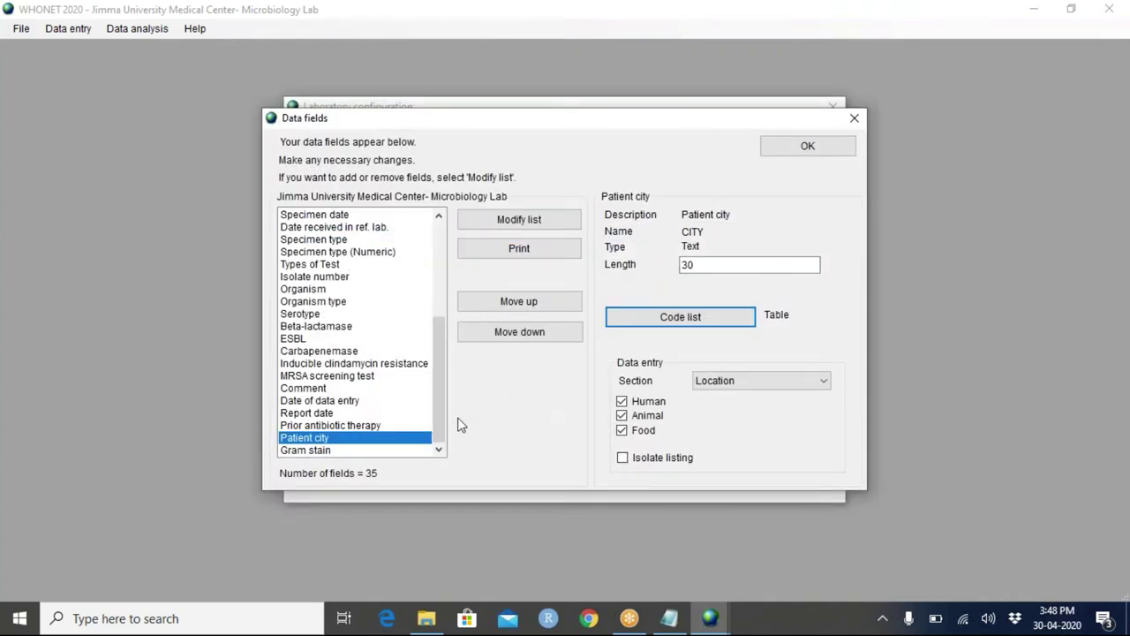
click(785, 154)
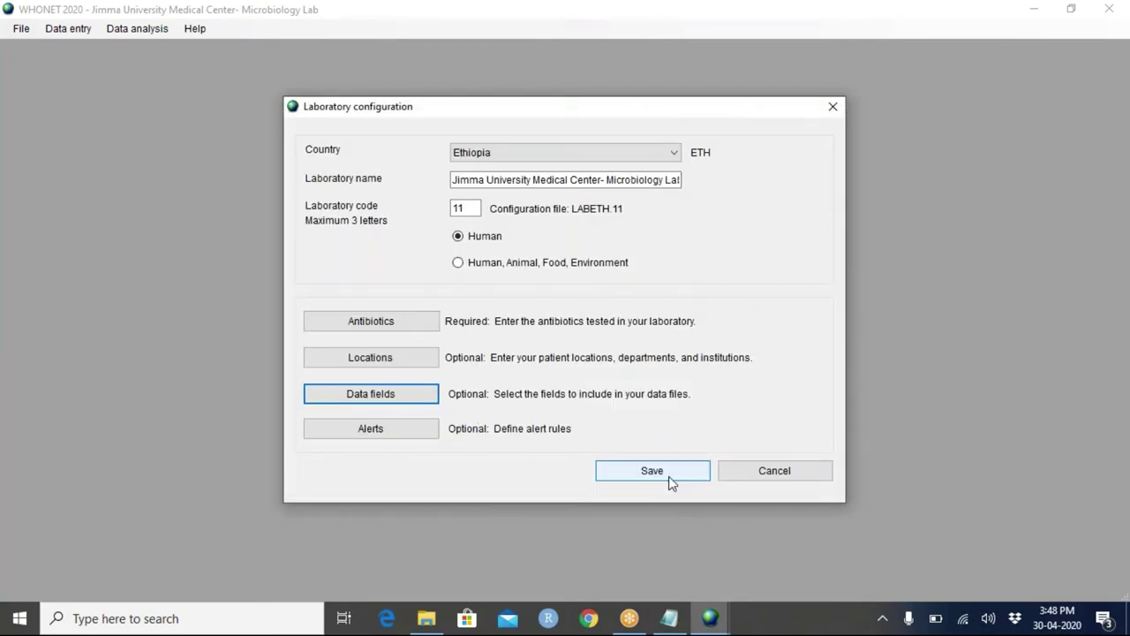
click(669, 477)
Create a new data file named W2020ETH in the WHONET Data folder, replacing the existing file
click(69, 29)
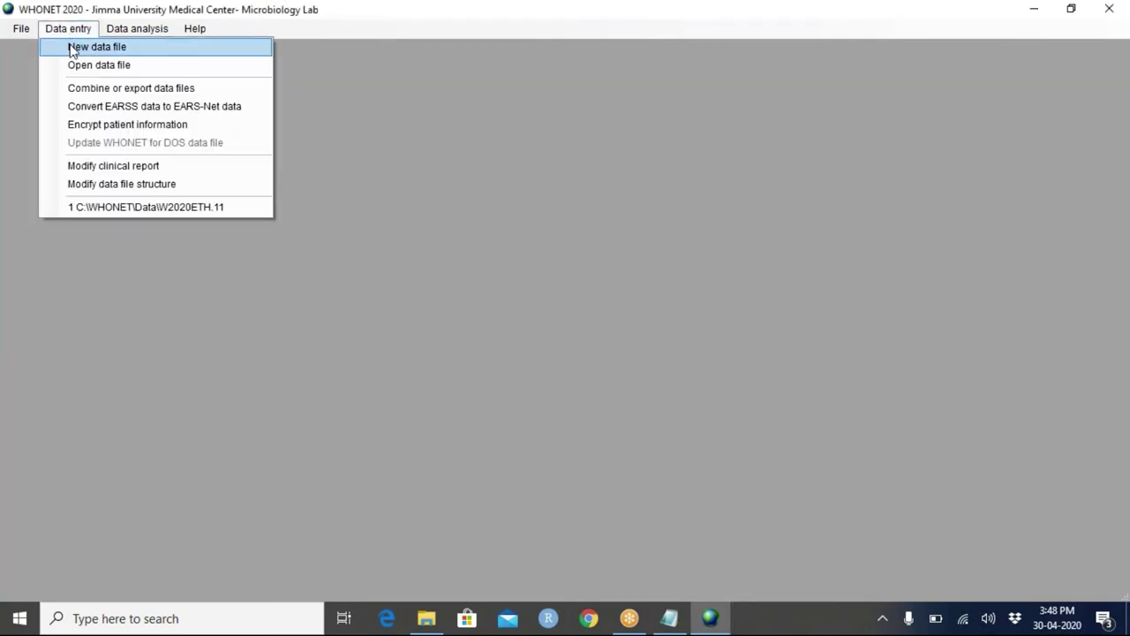
click(72, 49)
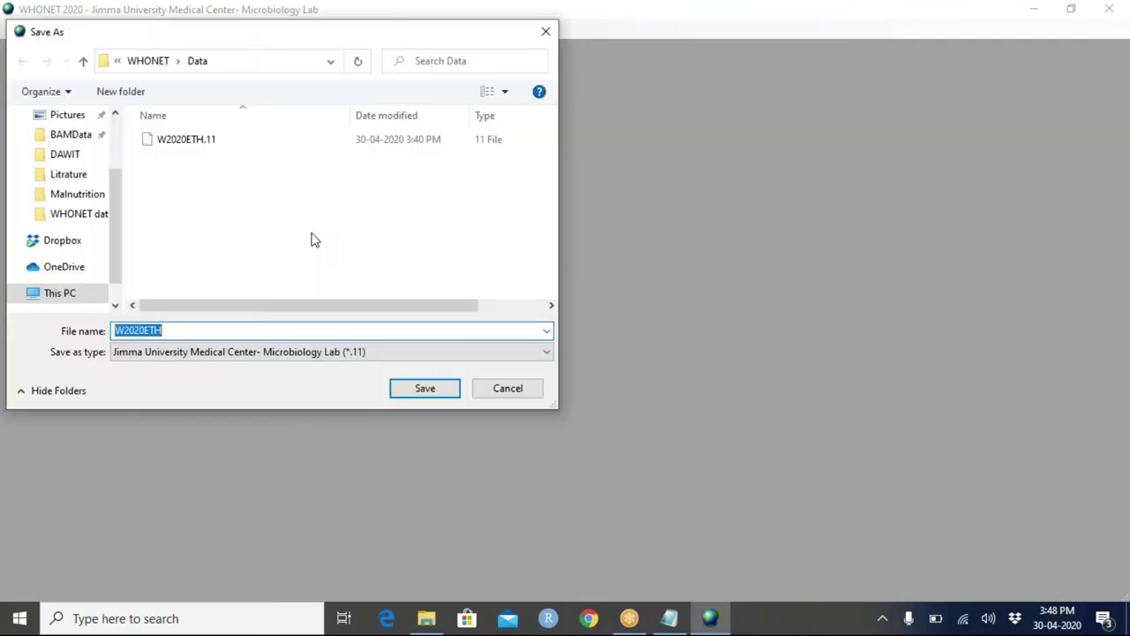
click(422, 394)
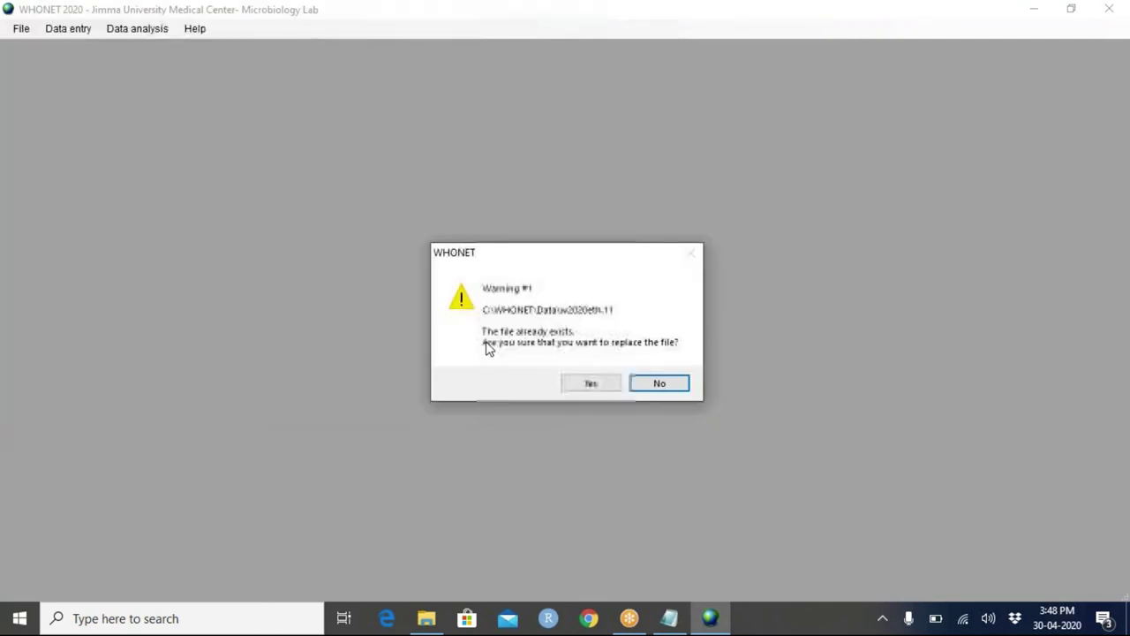
click(591, 382)
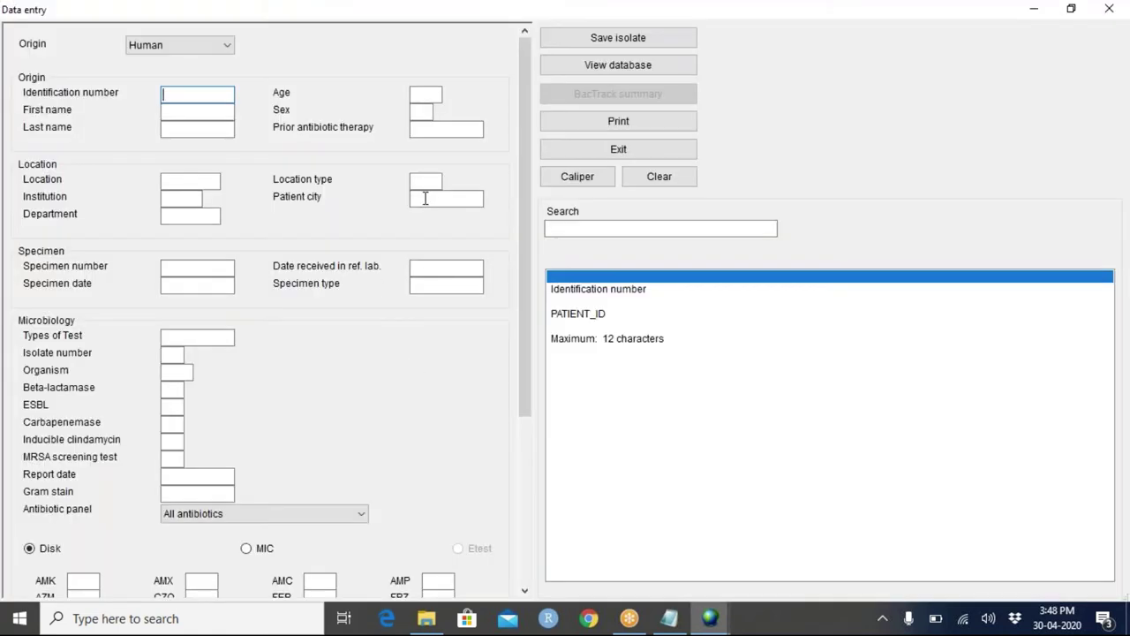
View the codes offered for Patient city in the data entry form and close the form
click(426, 198)
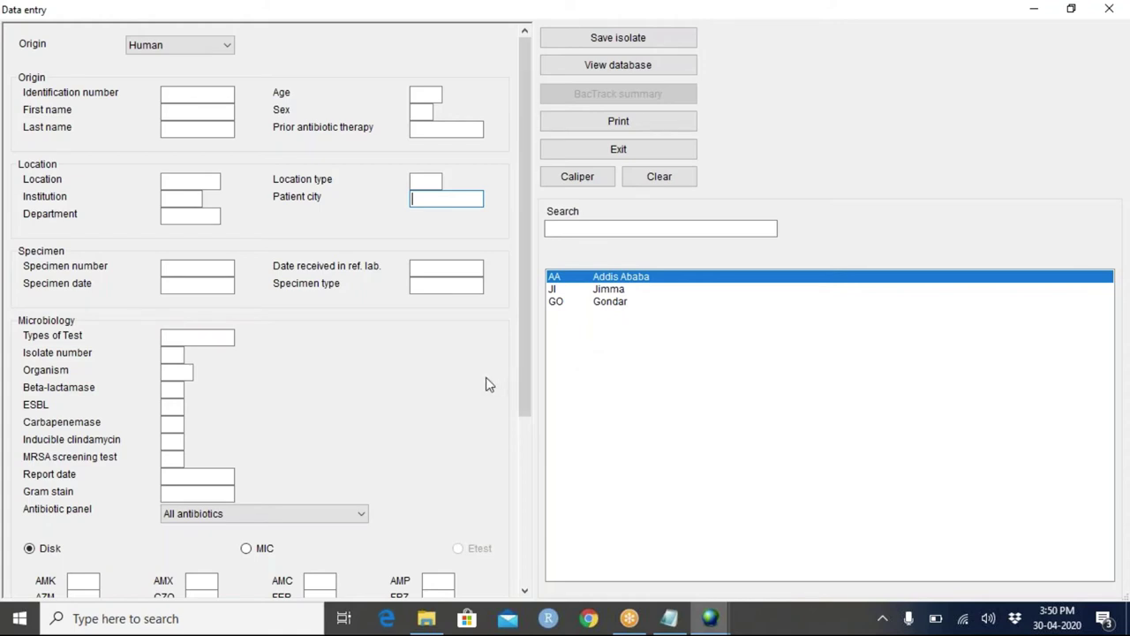
drag(521, 386, 525, 391)
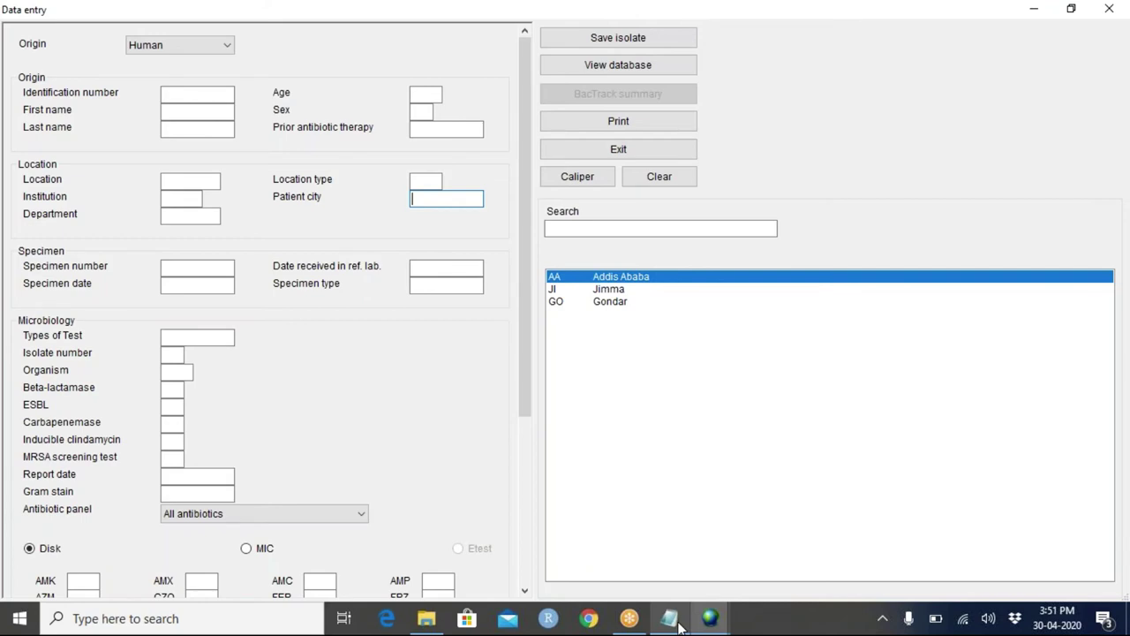
mouse_move(679, 625)
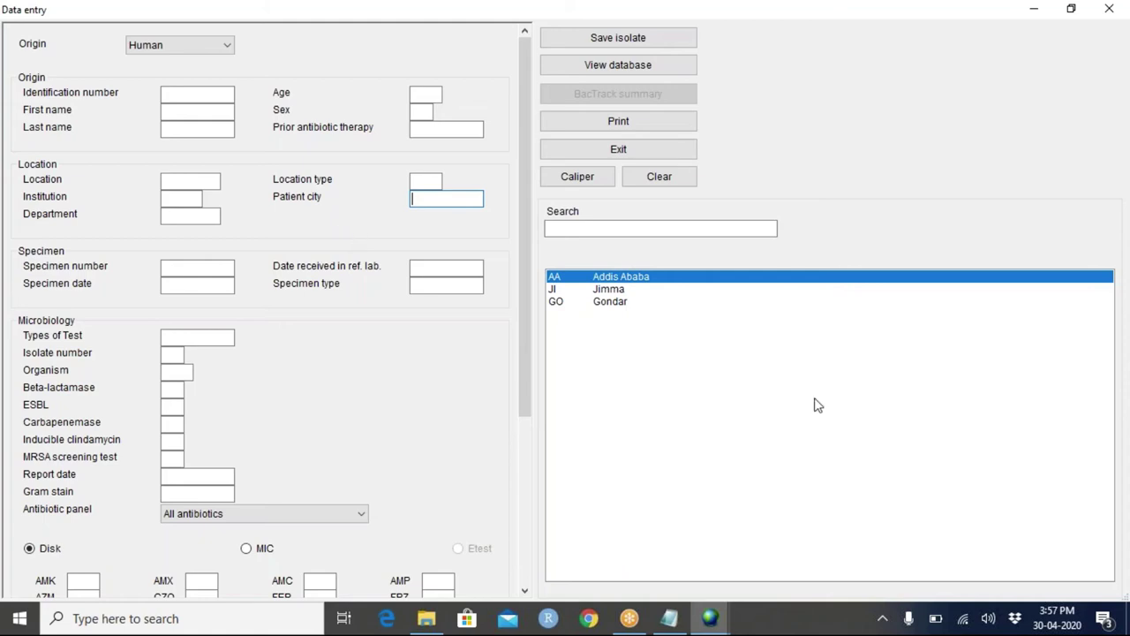
mouse_move(943, 623)
click(1109, 12)
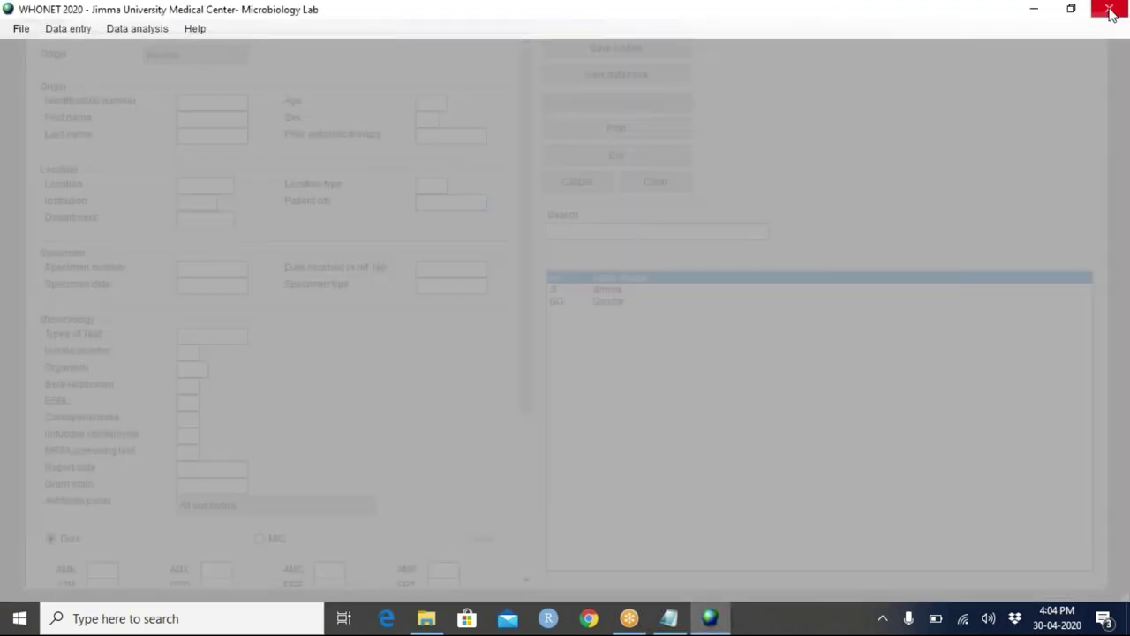
Start a data analysis and set its type to Isolate listing and summary with both report formats, Organism as rows and Specimen date by Month as columns
click(136, 29)
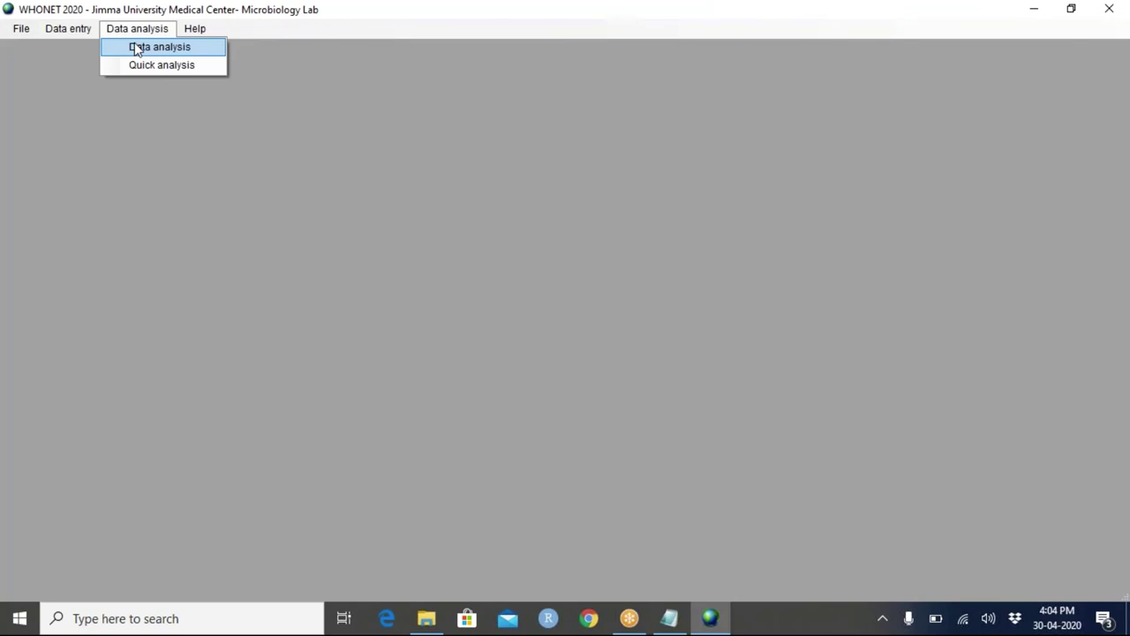
click(137, 50)
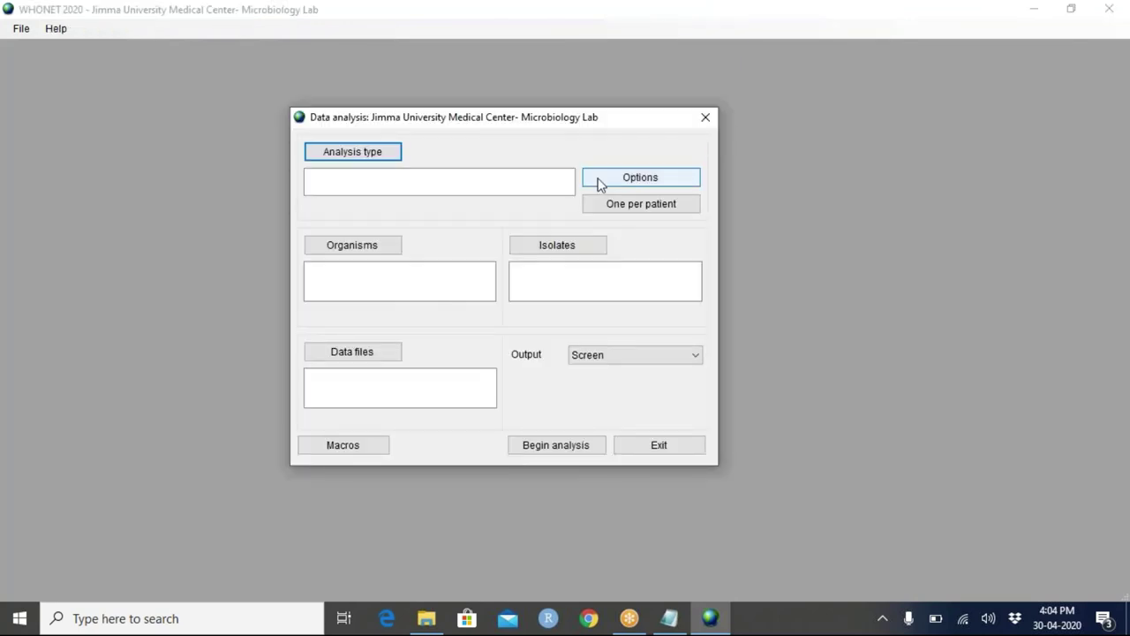
click(348, 157)
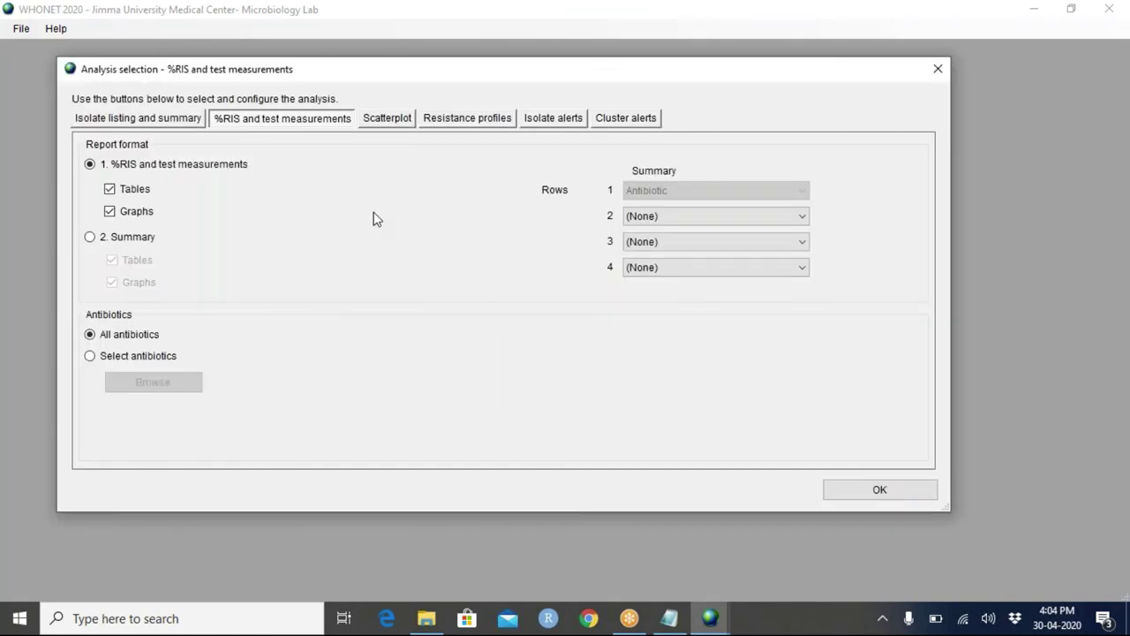
click(186, 122)
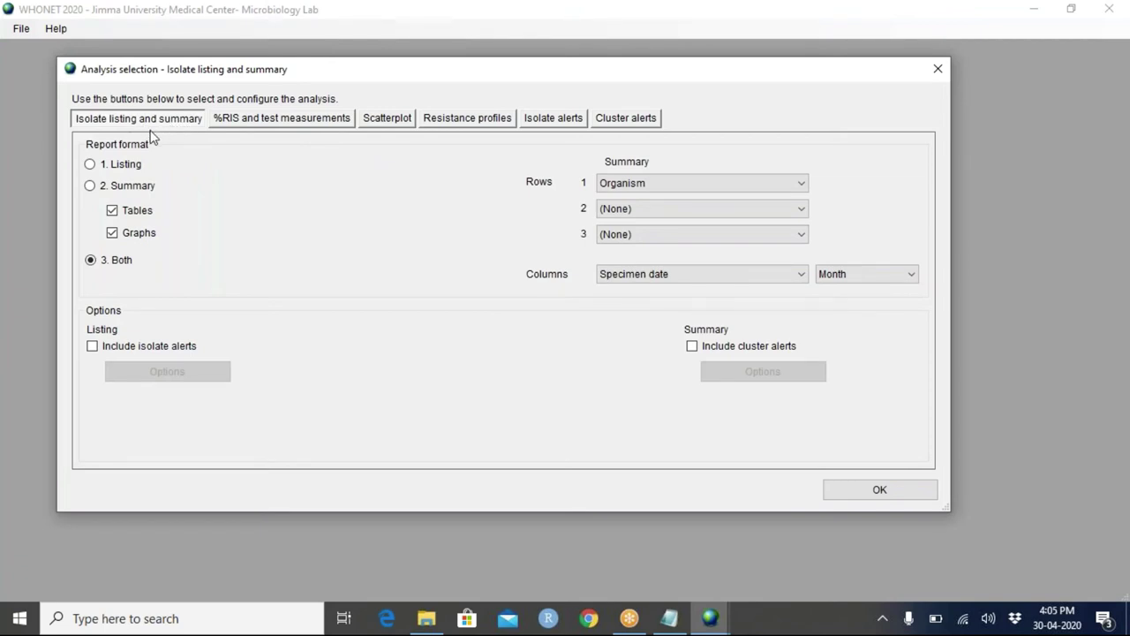
click(839, 498)
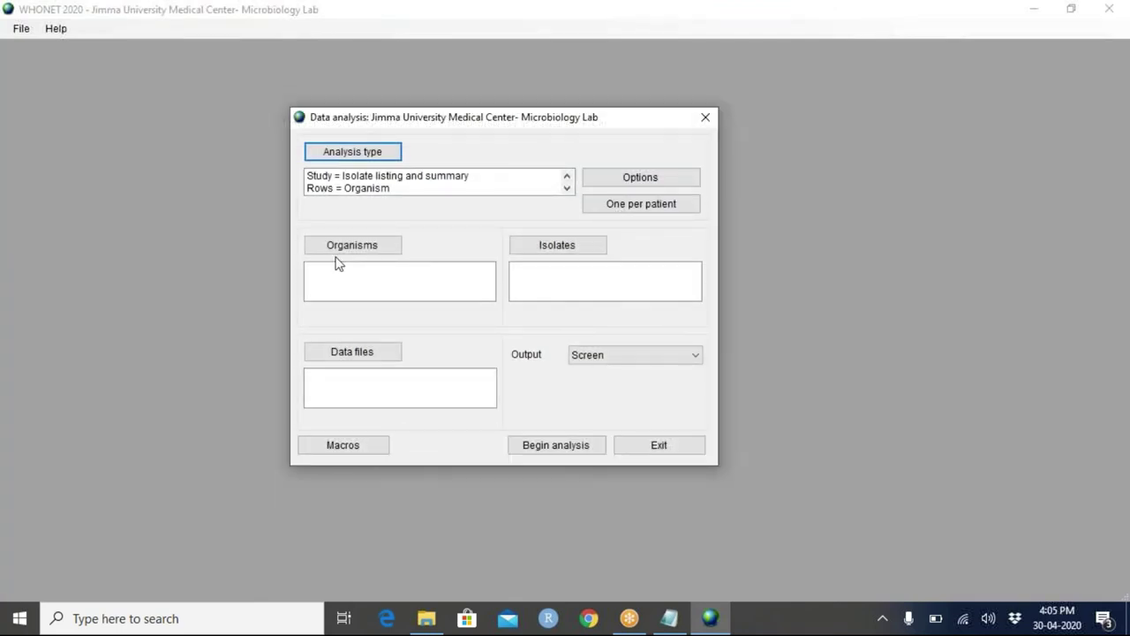
Include the organism group All organisms (ALL) in the analysis
click(335, 251)
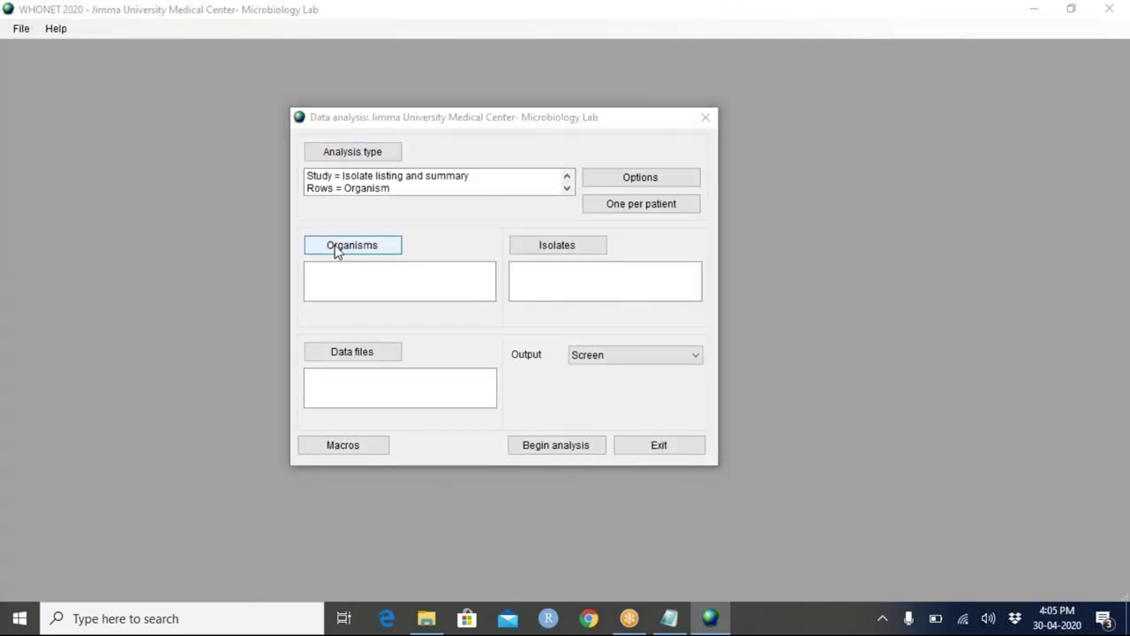
click(336, 251)
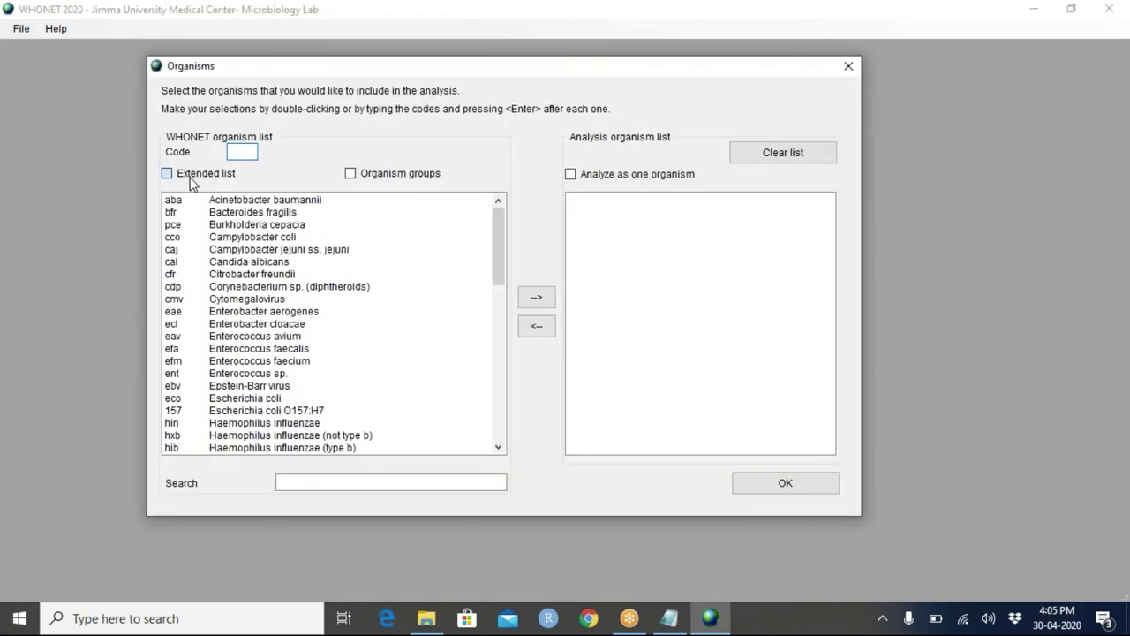
click(189, 177)
key(alt+o)
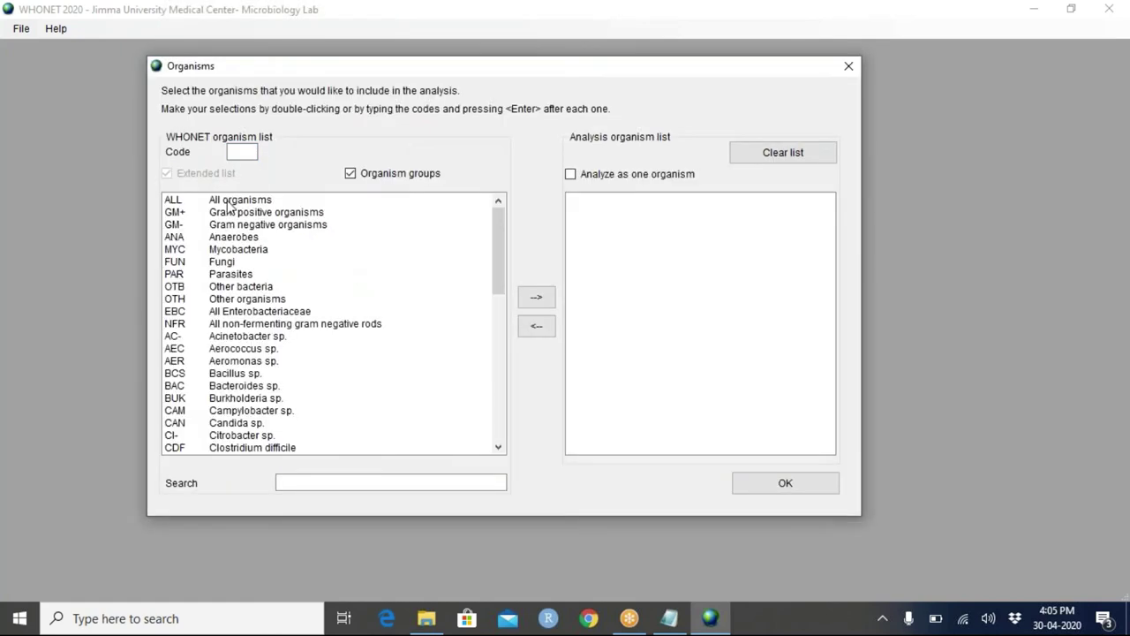
double_click(228, 202)
click(785, 483)
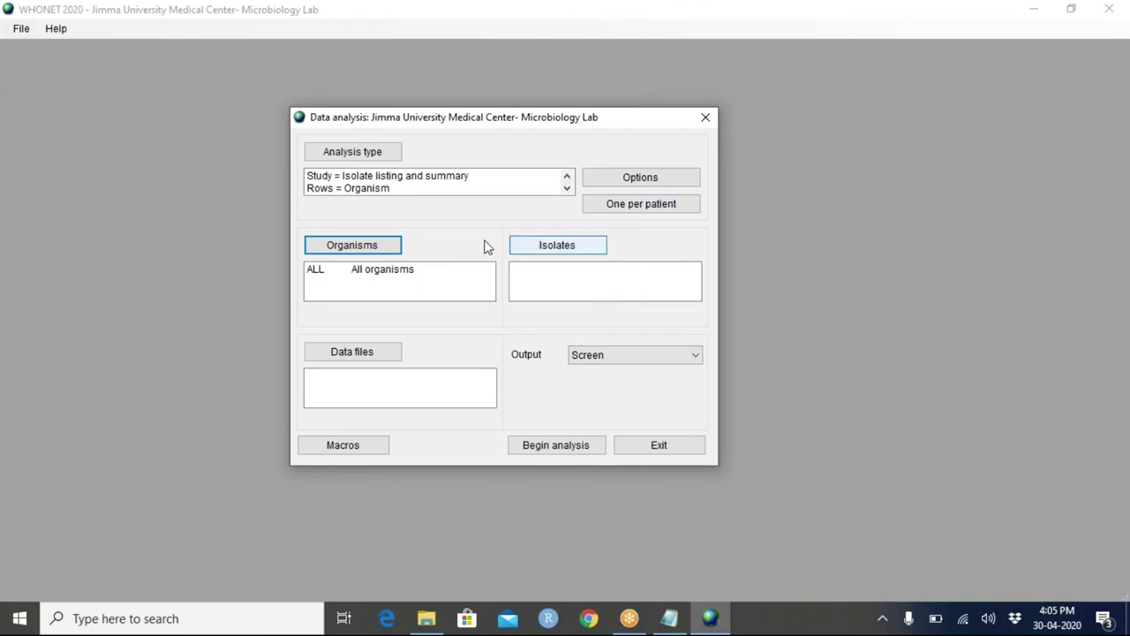
Open the data file selection for the analysis and list all file types in the WHONET Data folder
click(331, 356)
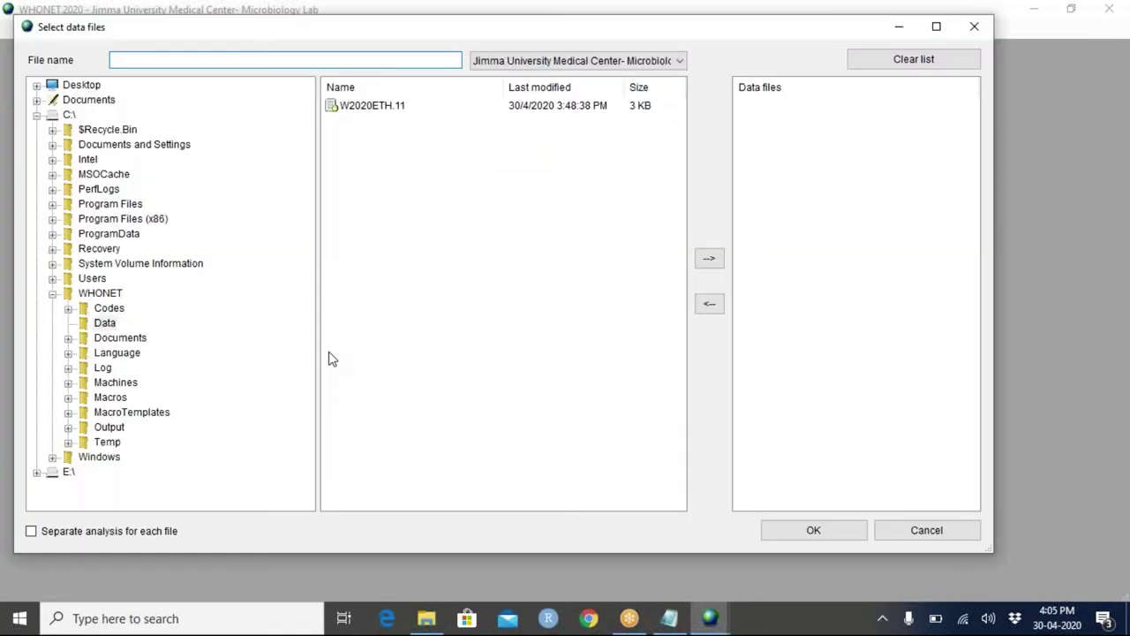
click(105, 324)
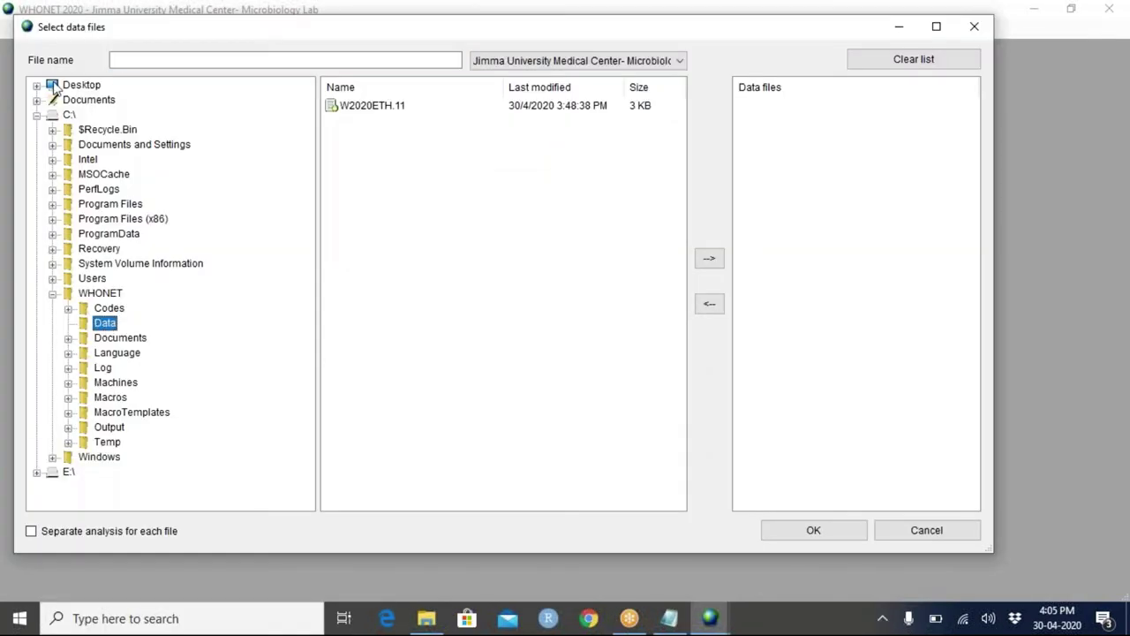
click(55, 89)
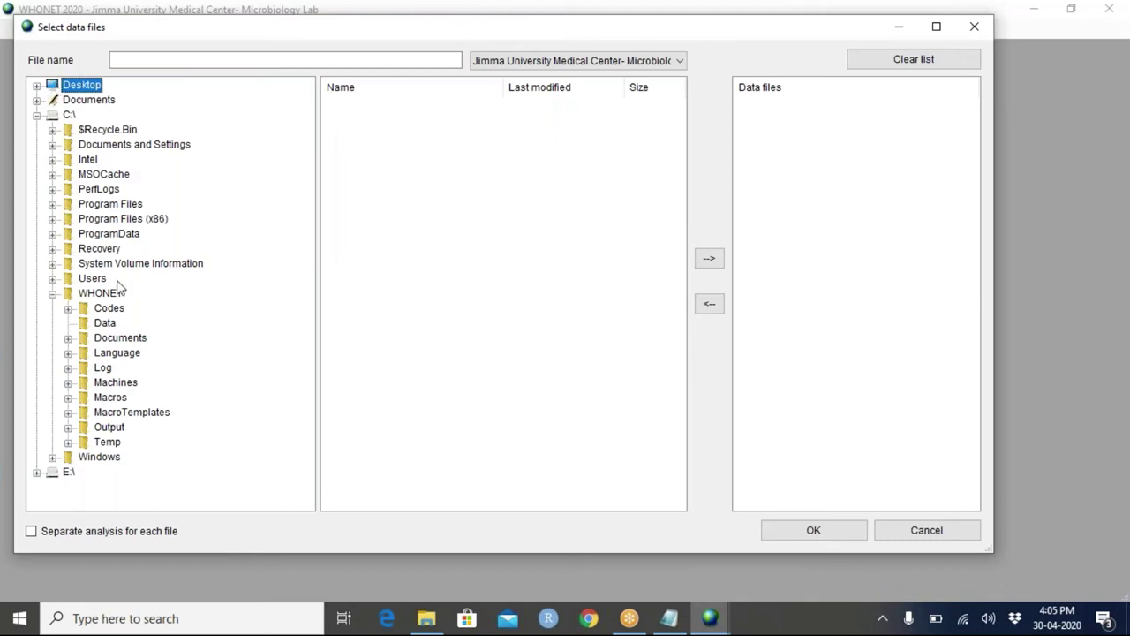
click(112, 326)
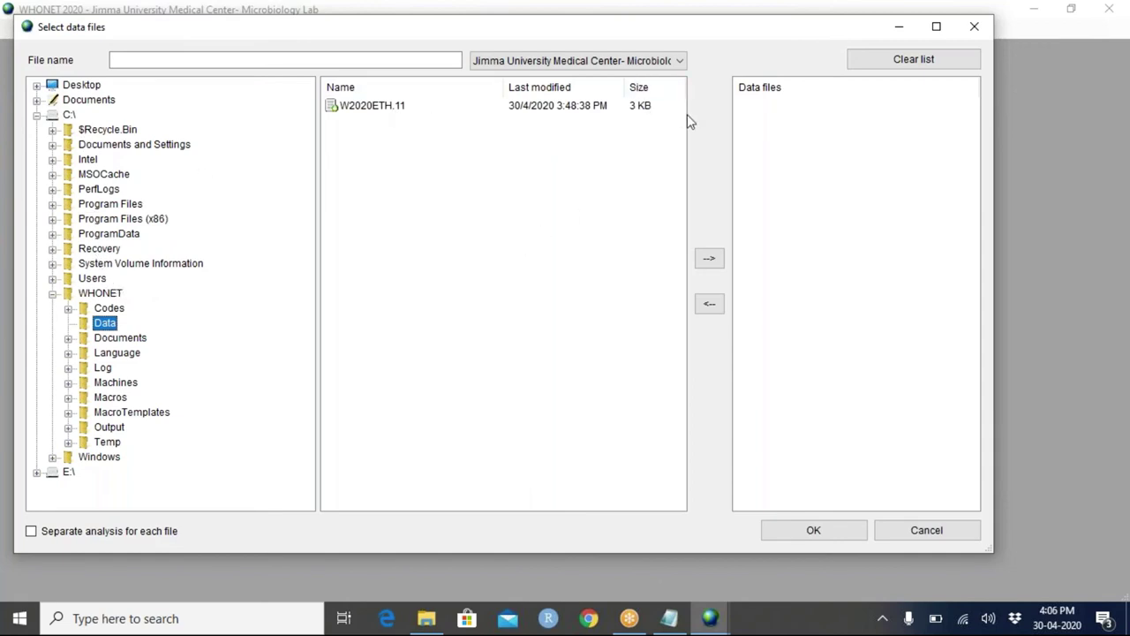
click(671, 64)
click(671, 64)
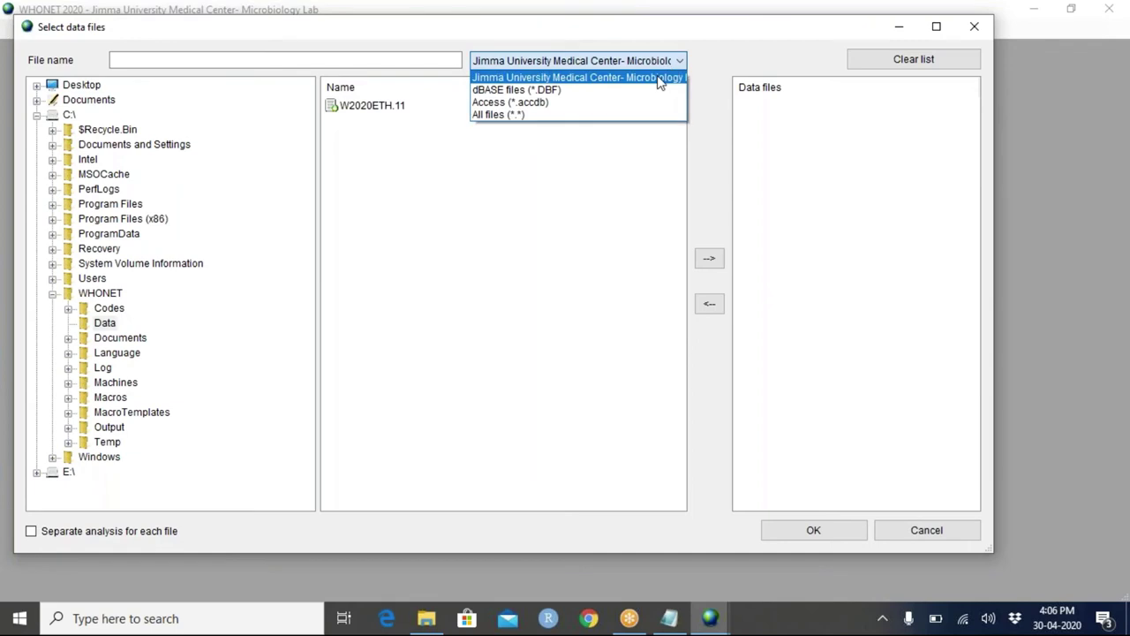
click(608, 125)
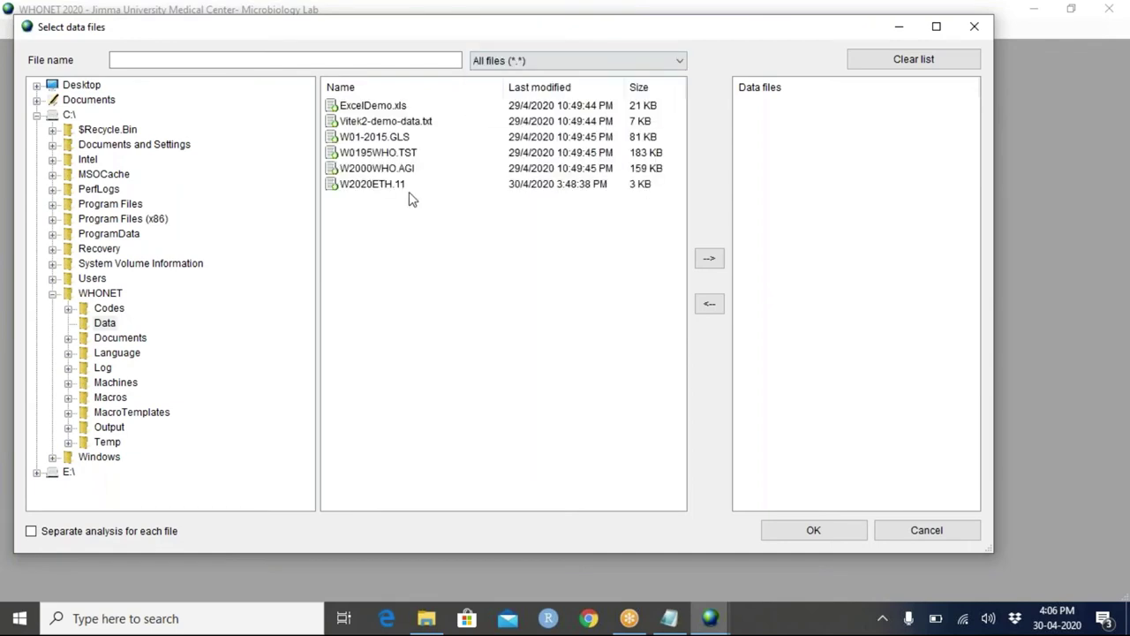
Add W0195WHO.TST as the analysis data file and run the analysis with output to the screen
click(376, 157)
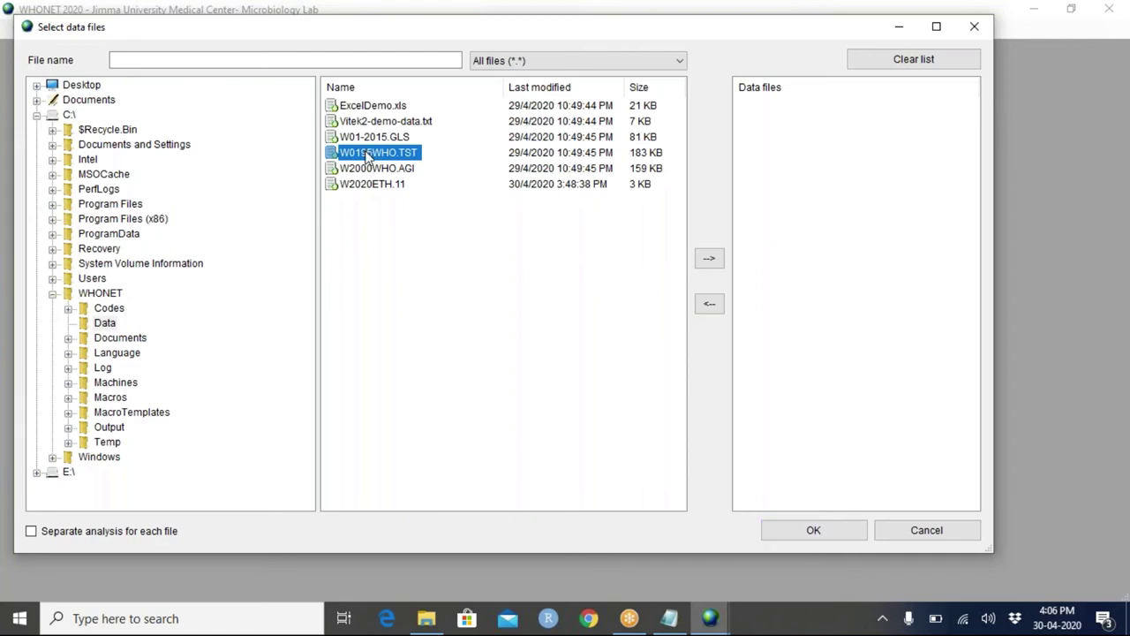
click(709, 258)
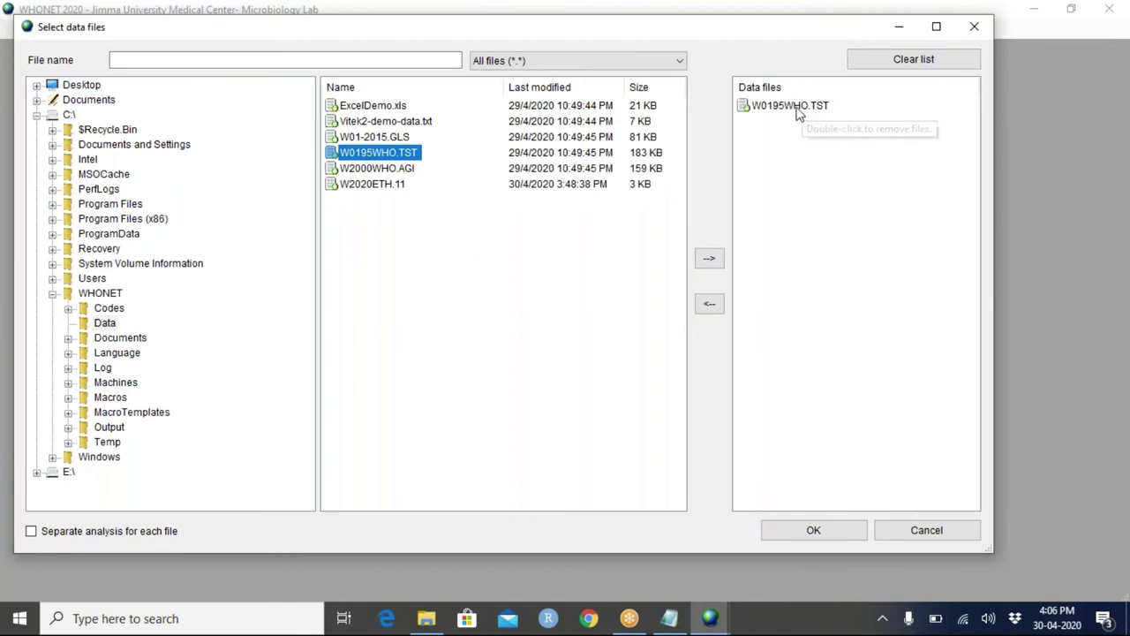
click(791, 530)
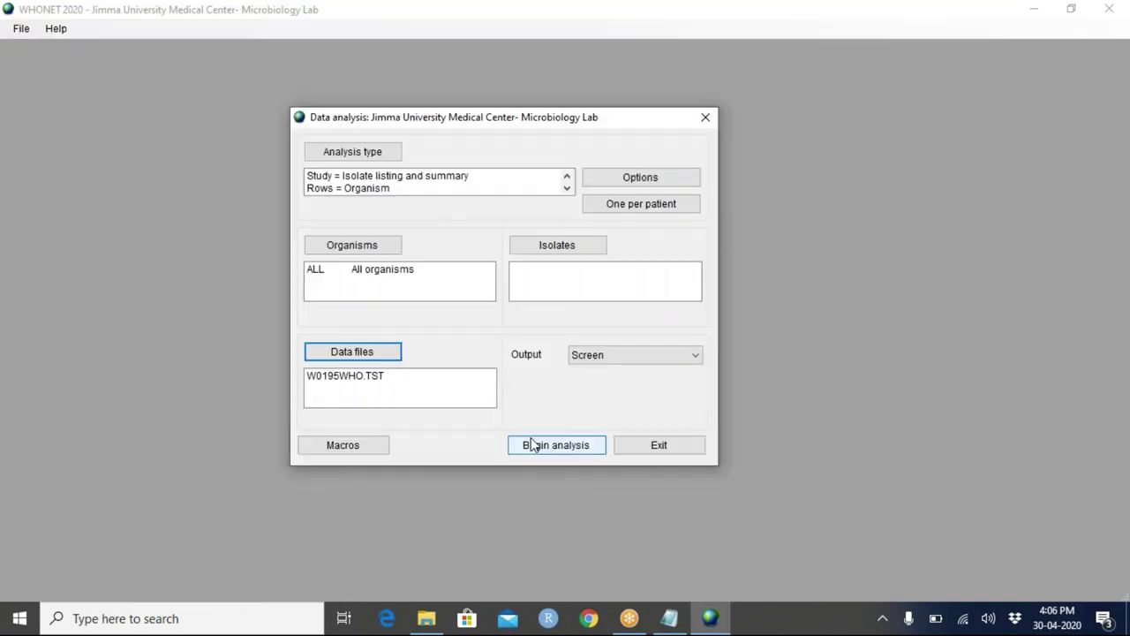
click(533, 444)
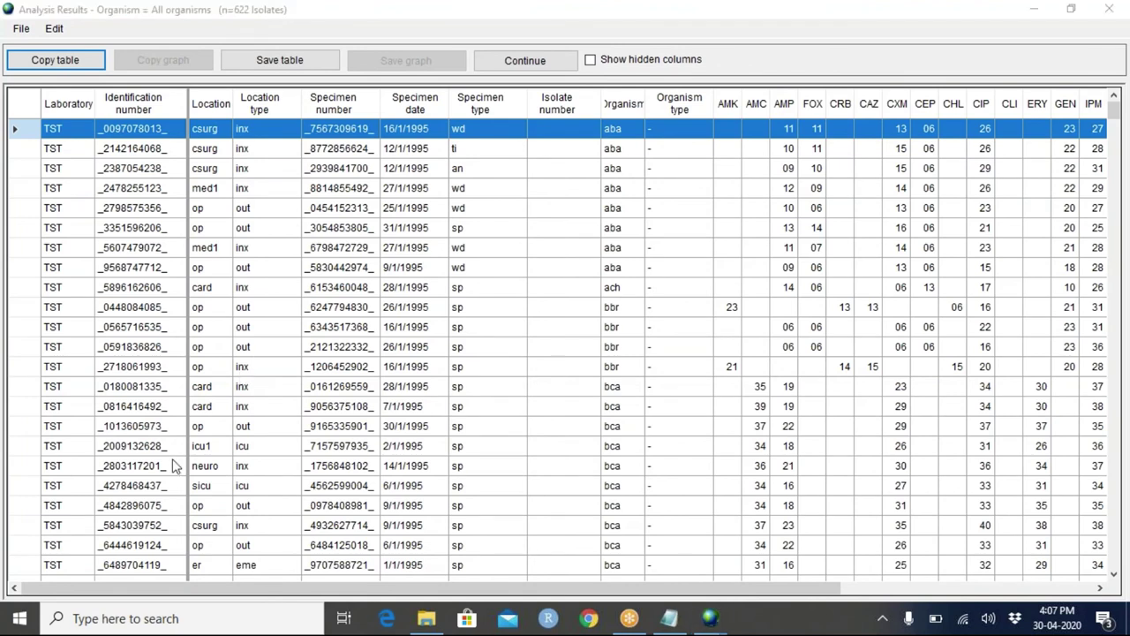
Look through the isolate listing for all organisms, examining the organism, specimen and antibiotic result columns down to the enterococcus (ent) rows
click(594, 585)
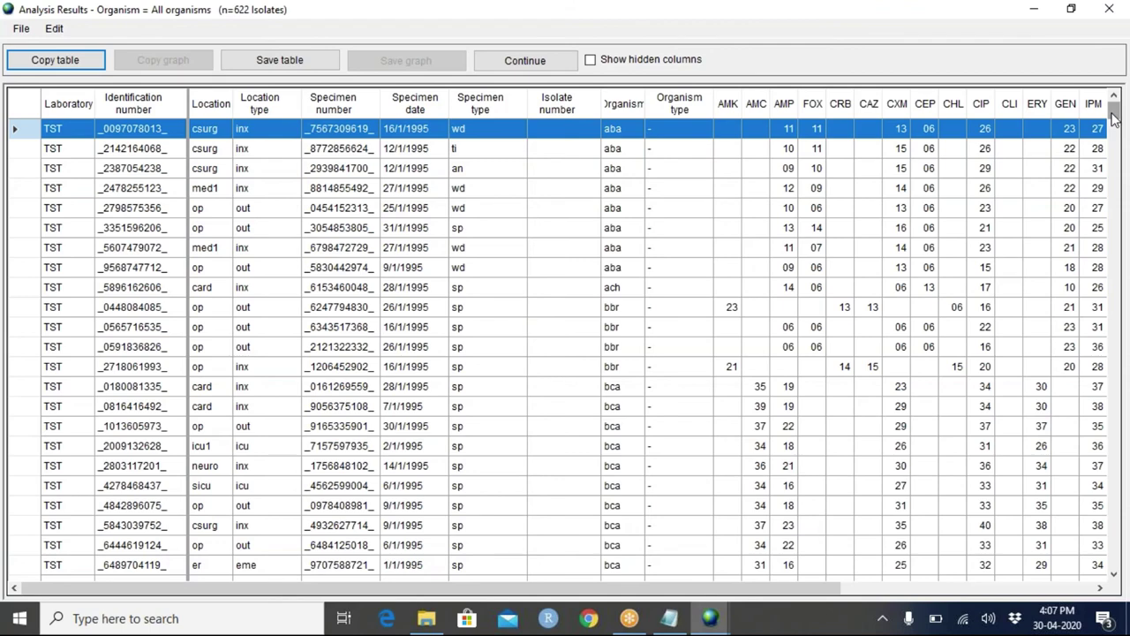
scroll(1114, 119, down, 1)
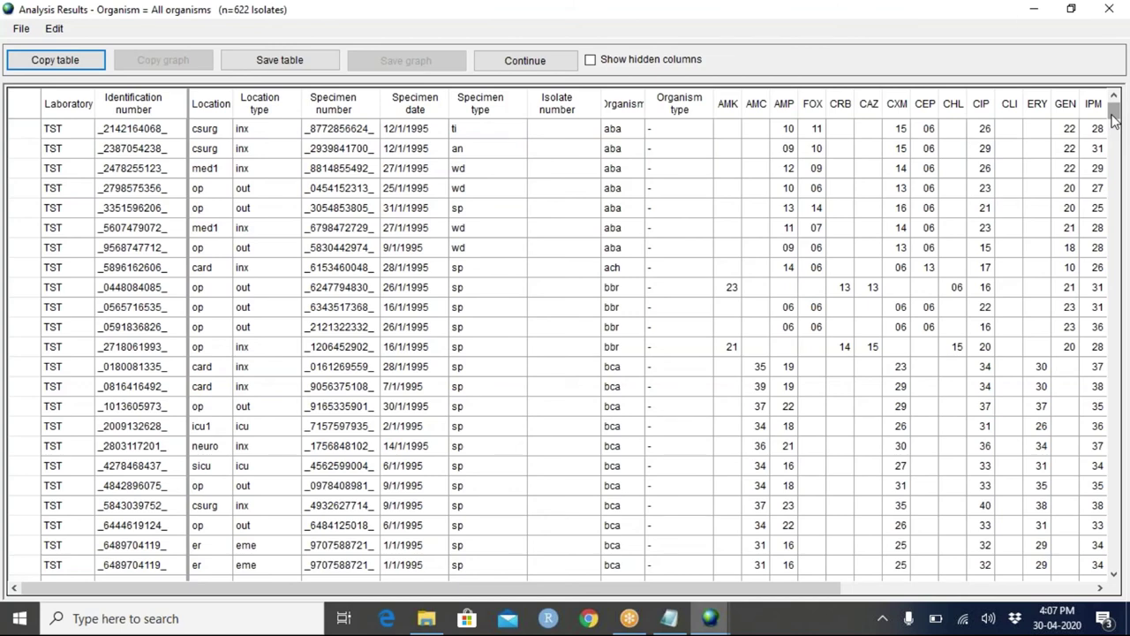
drag(1114, 119, 1119, 186)
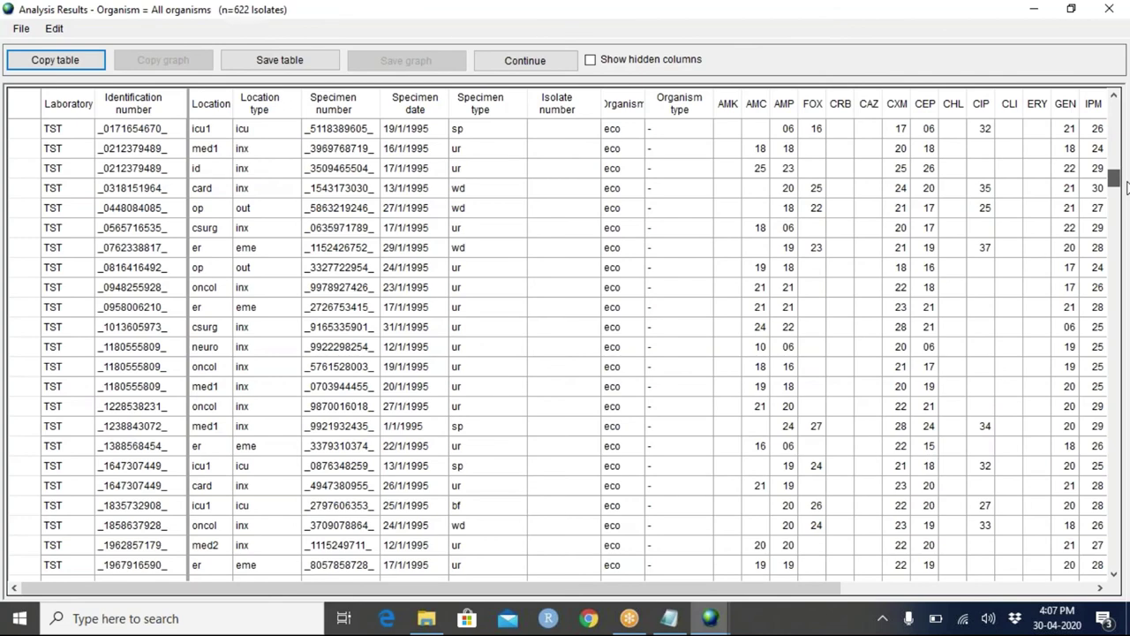
drag(1126, 186, 1120, 221)
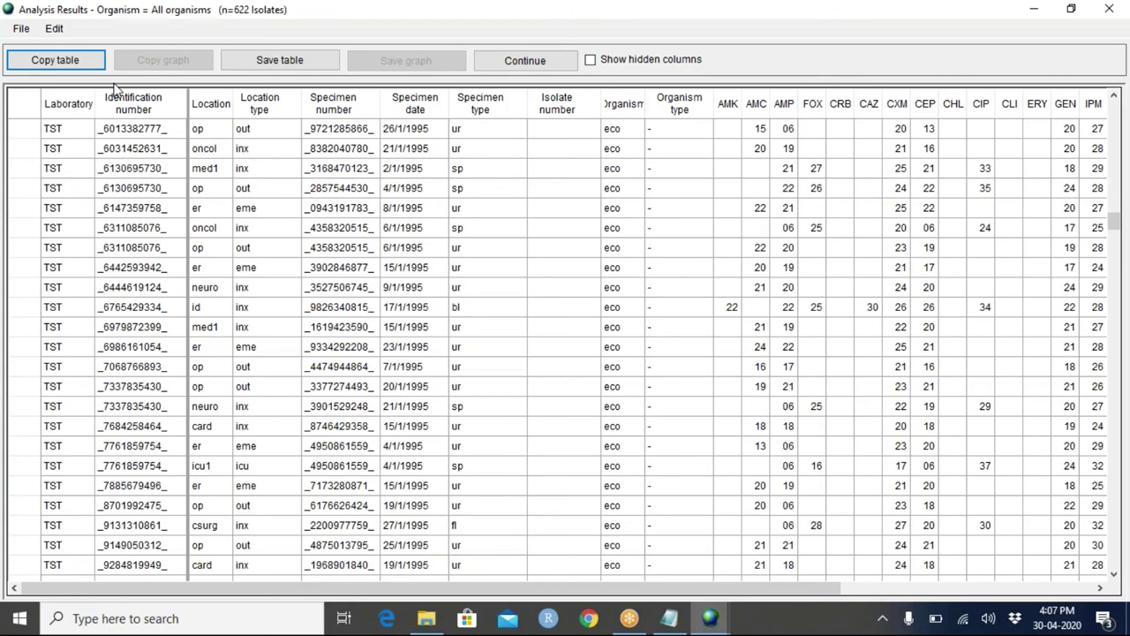
drag(1115, 222, 1119, 231)
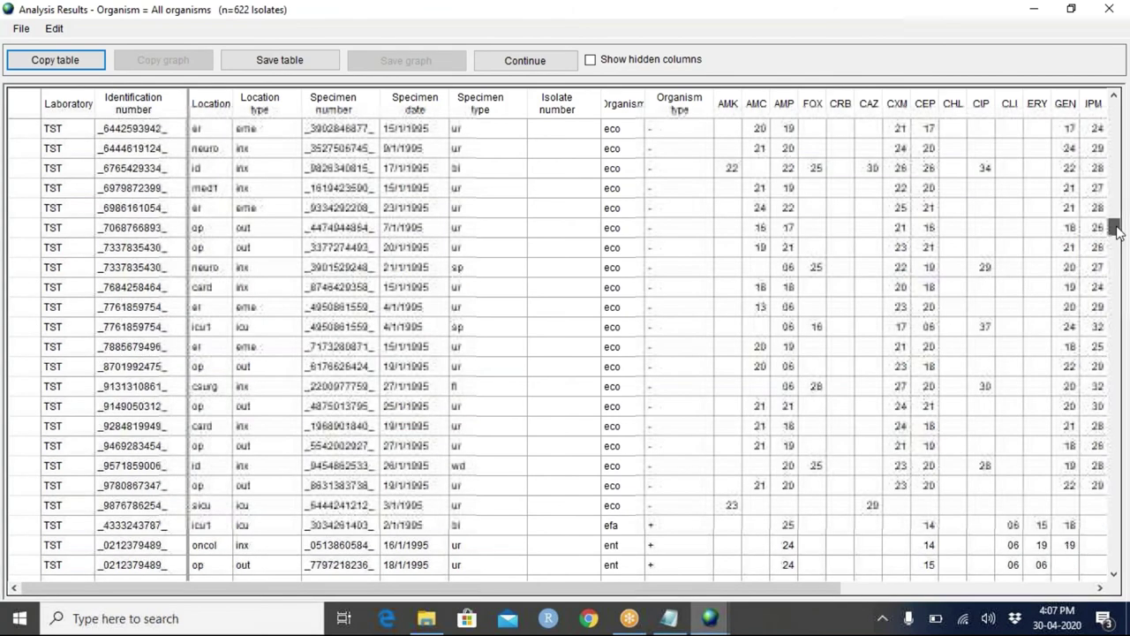
drag(1119, 231, 1124, 267)
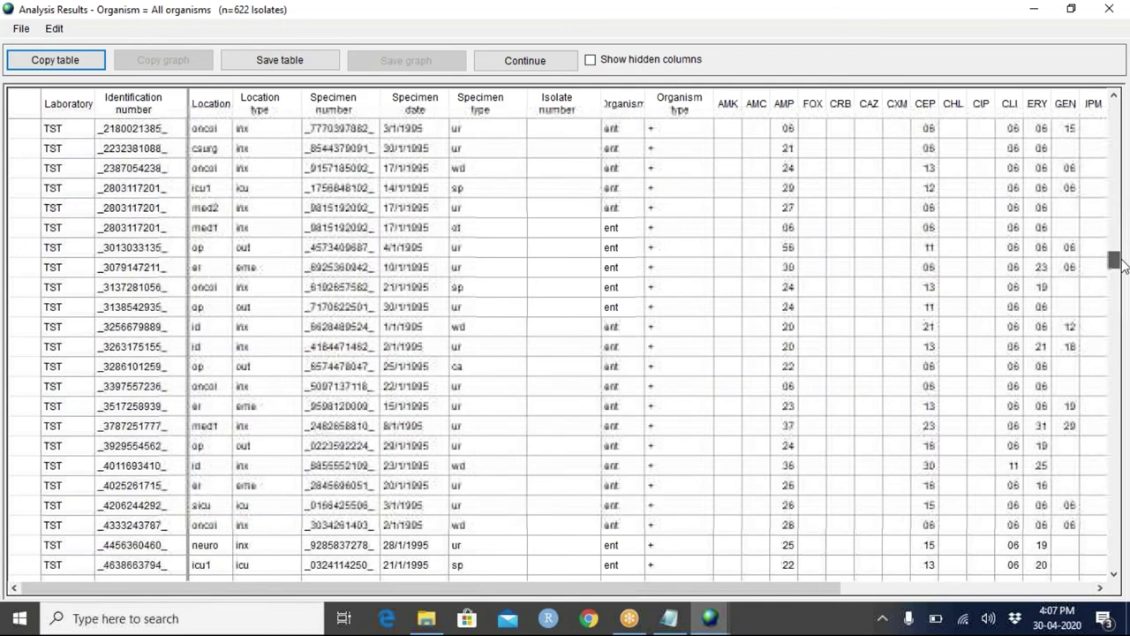
drag(1124, 267, 1118, 240)
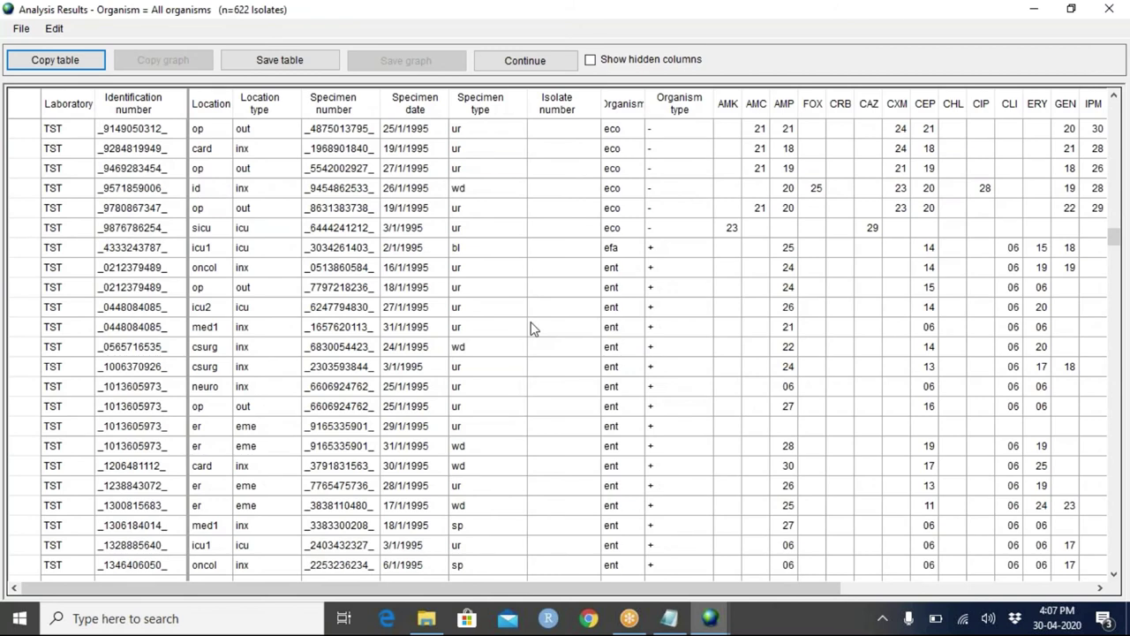